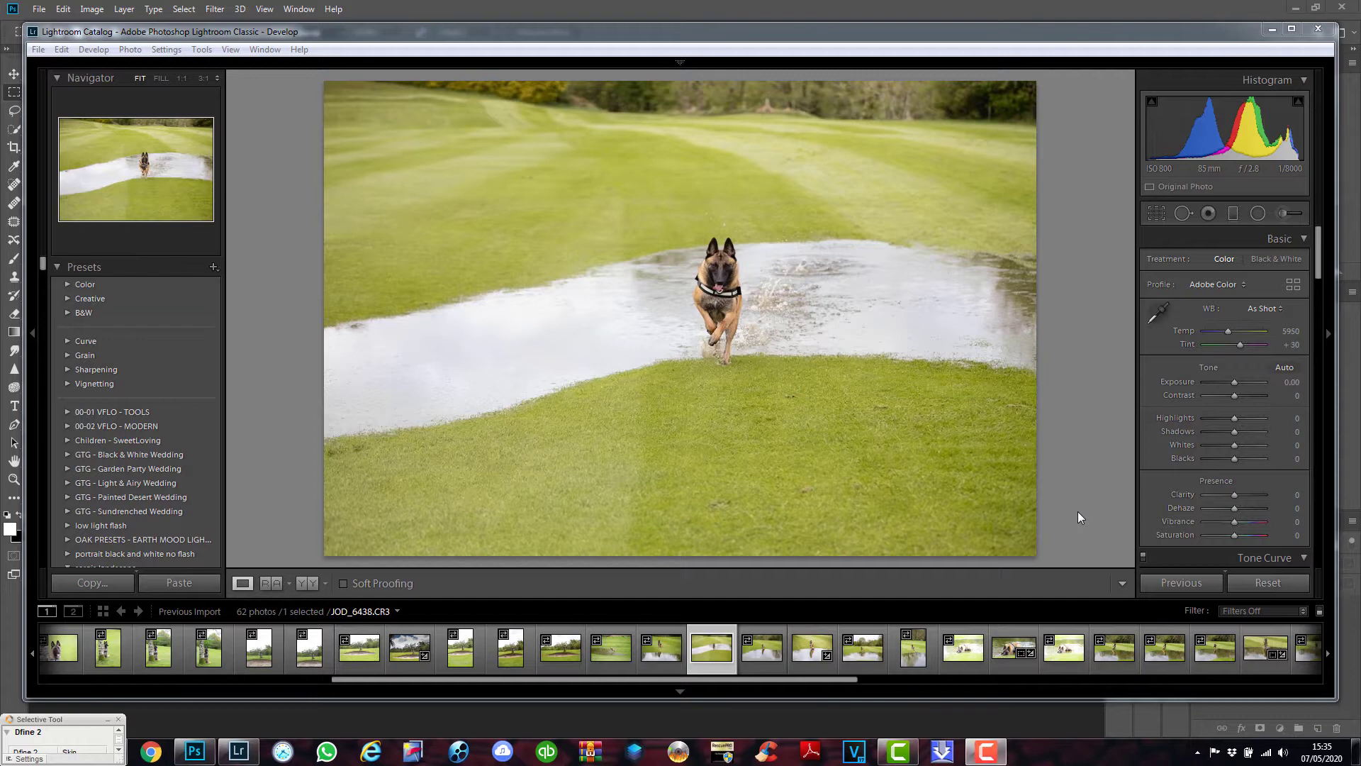
- Crop the photo inward on all four sides around the running dog and puddle, then inspect the dog's face
left_click(722, 281)
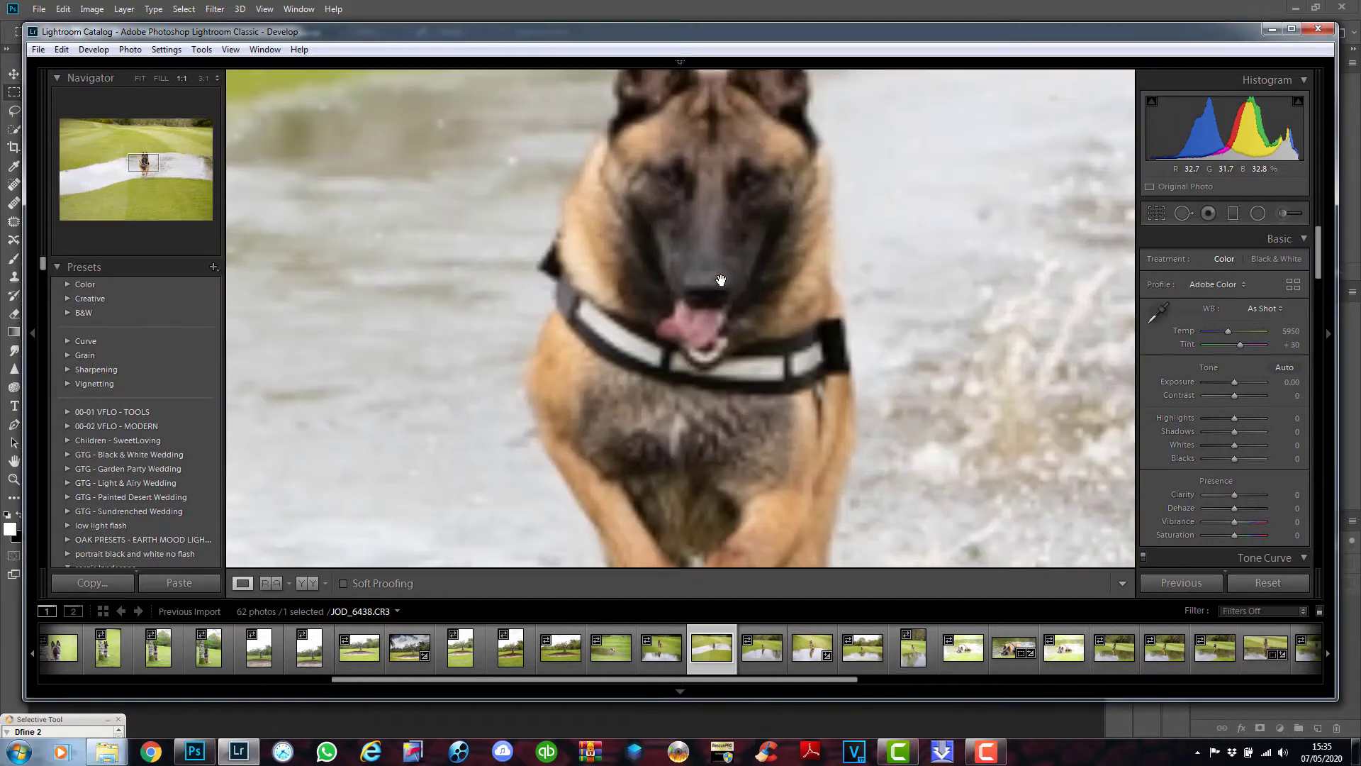
left_click(721, 280)
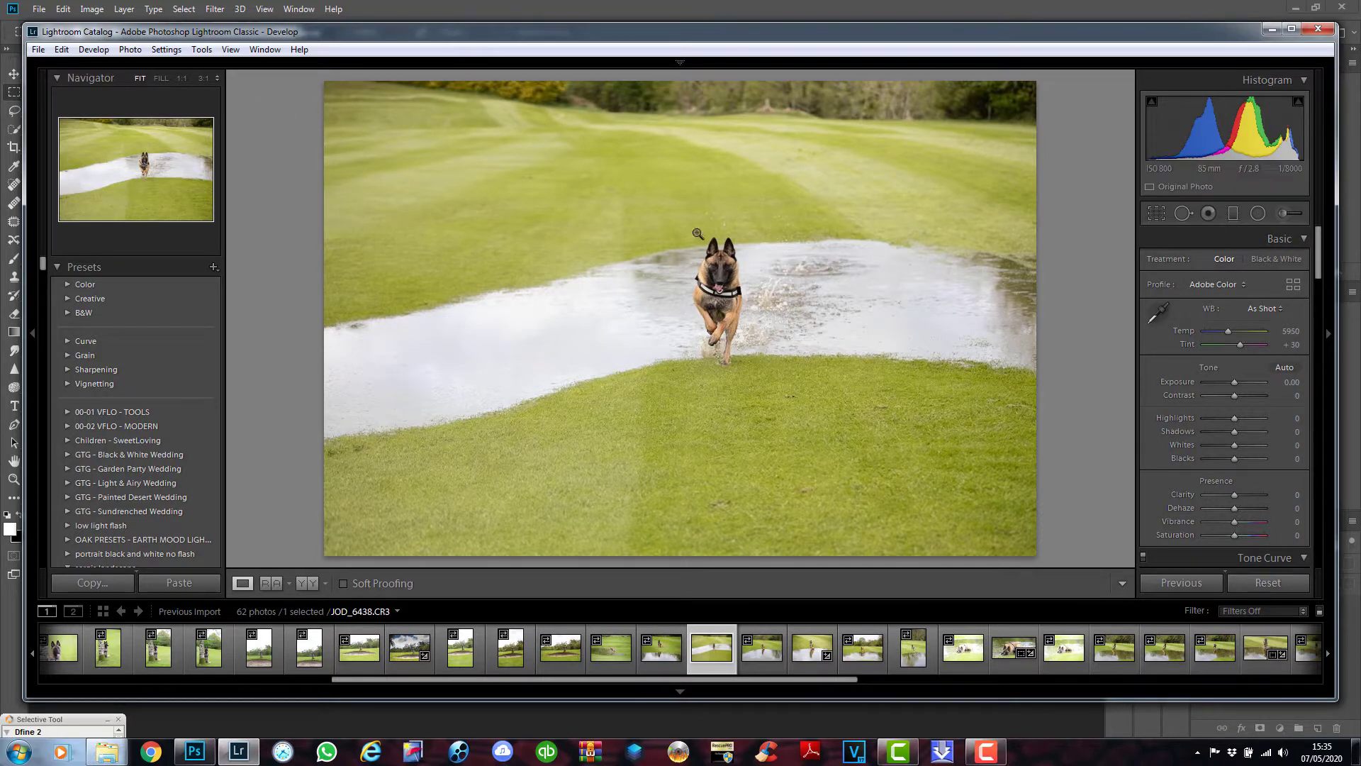
left_click(1157, 215)
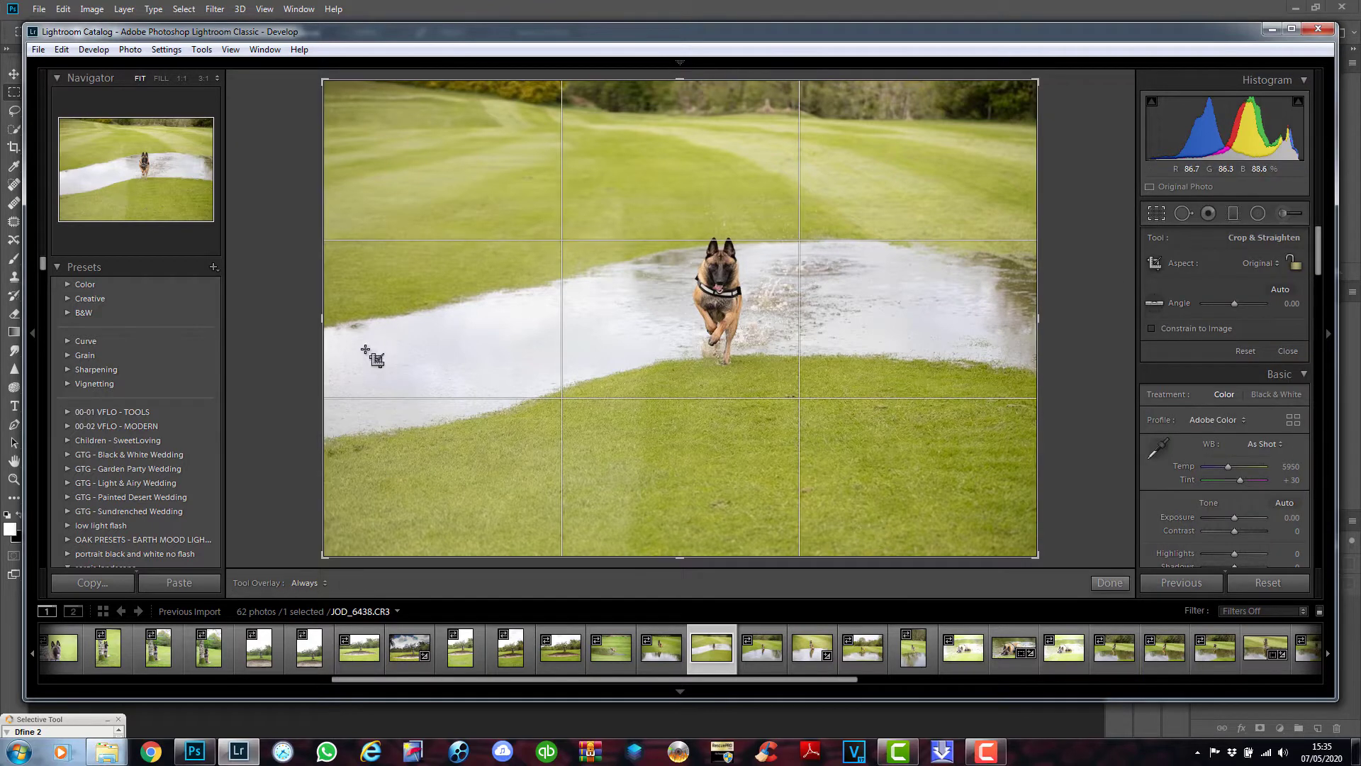
left_click_drag(316, 318, 417, 321)
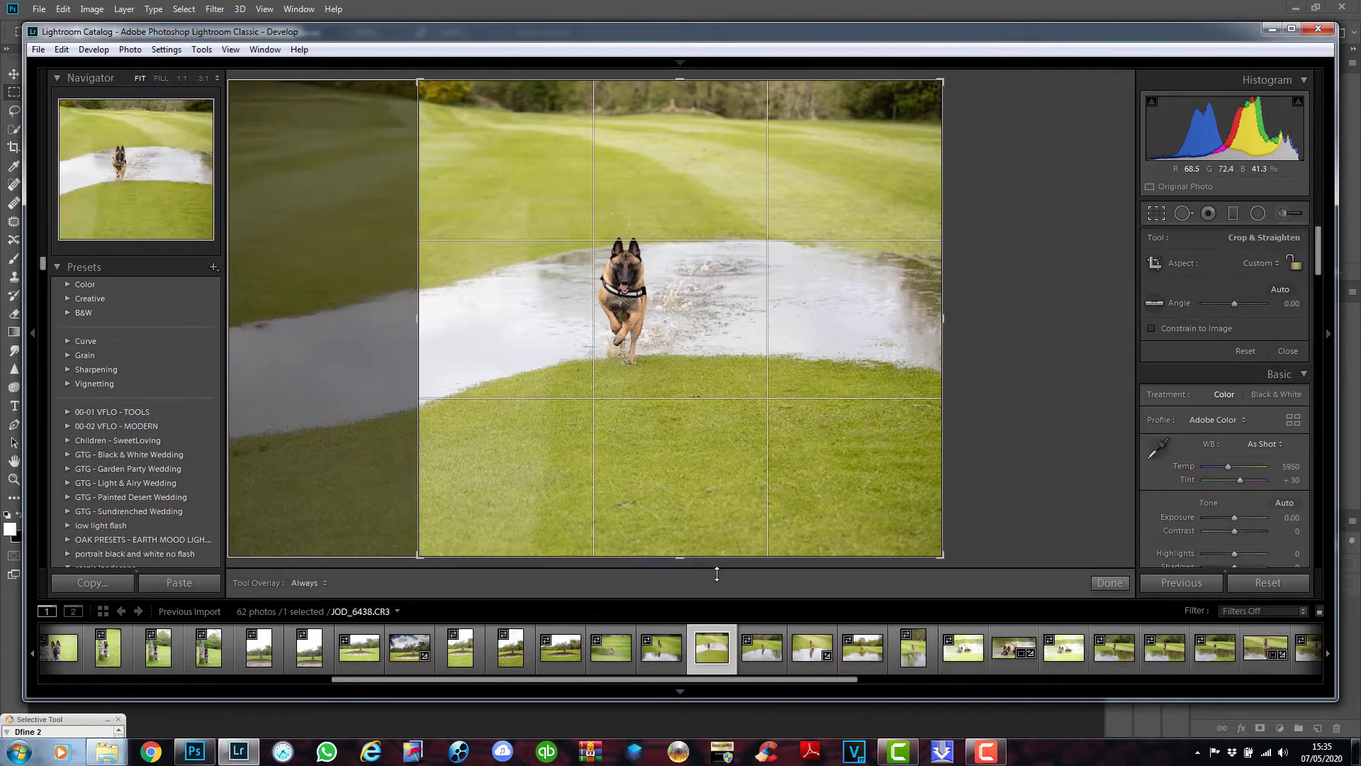
left_click_drag(680, 559, 679, 482)
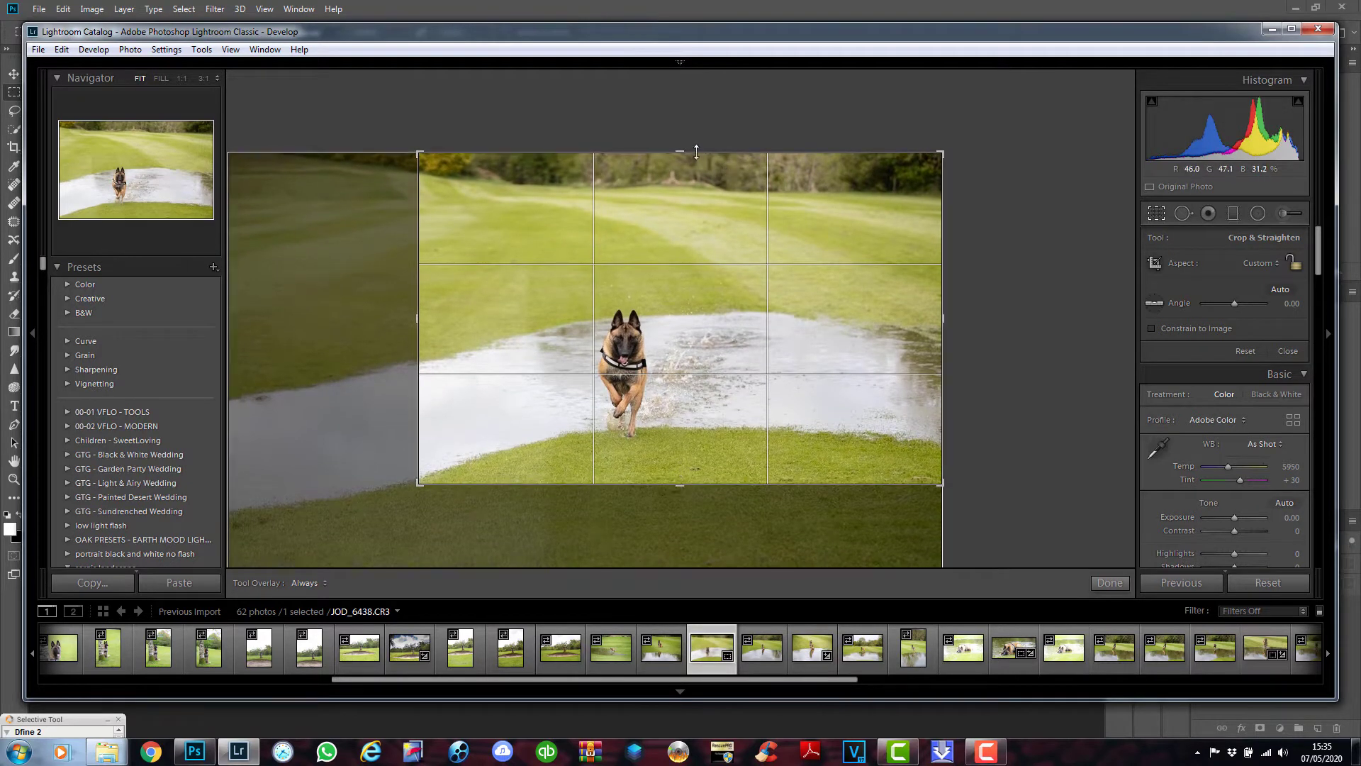
left_click_drag(685, 152, 688, 179)
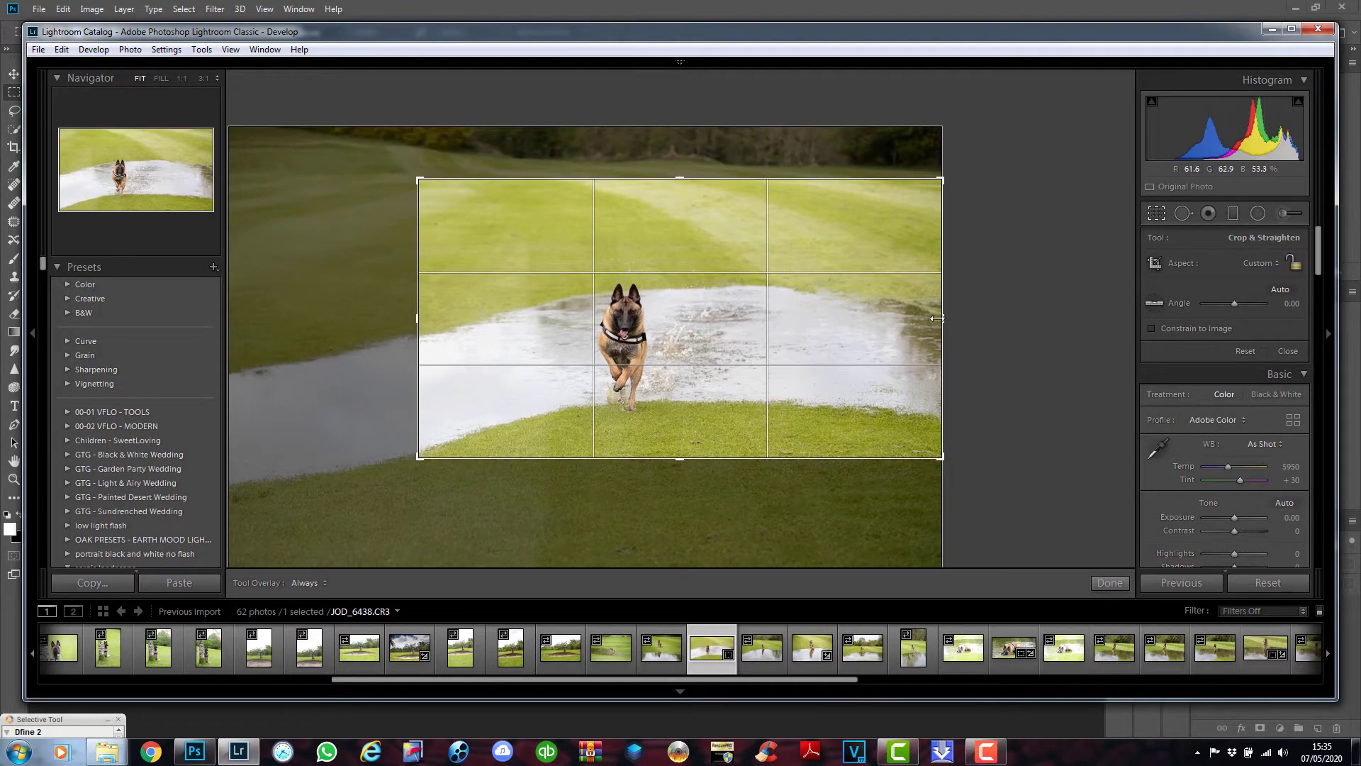
left_click_drag(943, 325, 916, 326)
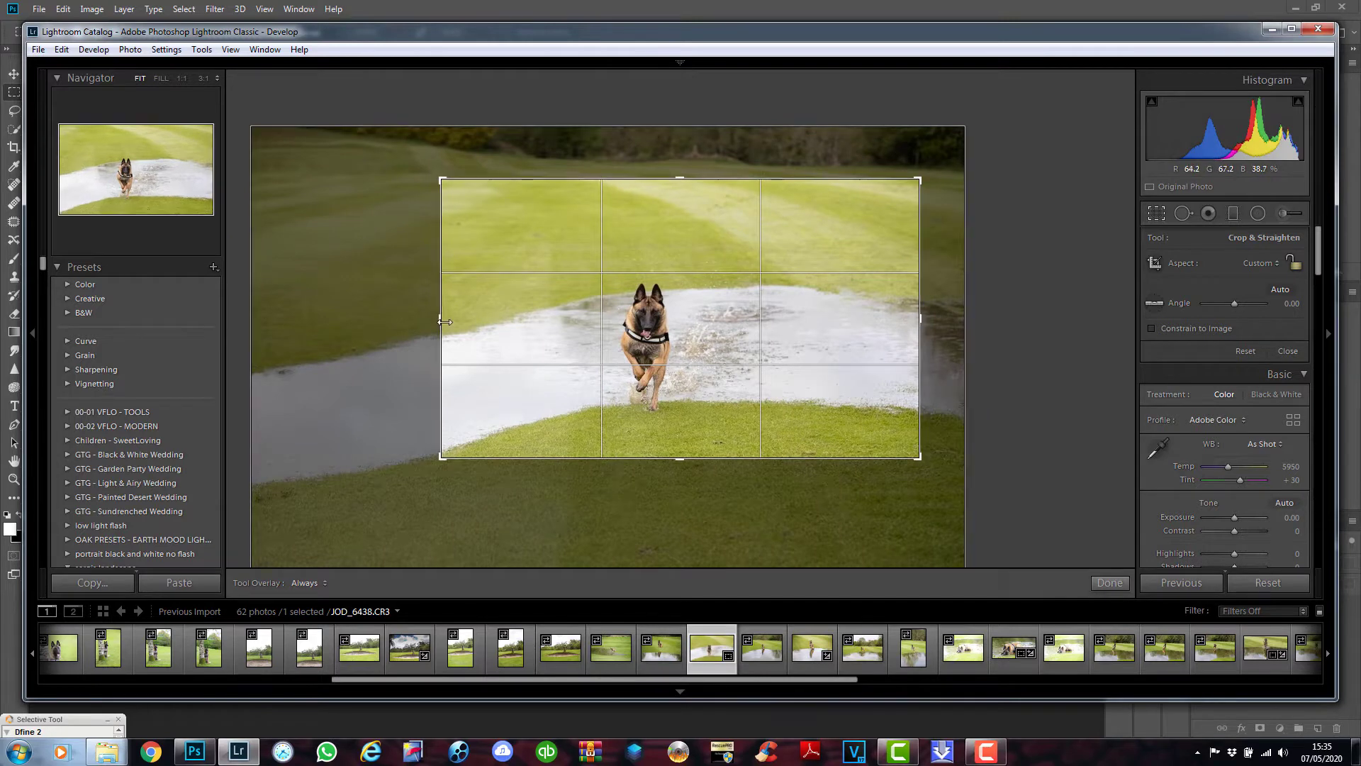
left_click_drag(443, 324, 458, 325)
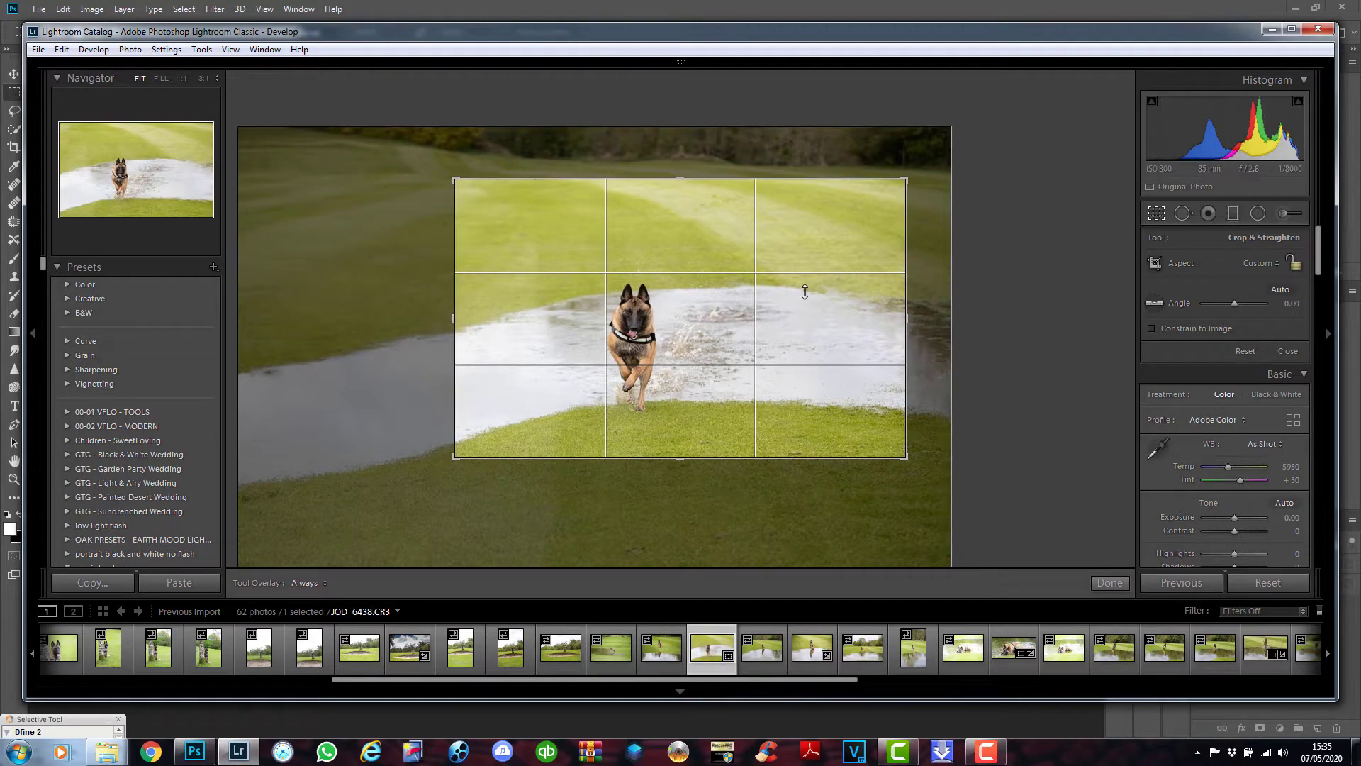
left_click(1117, 584)
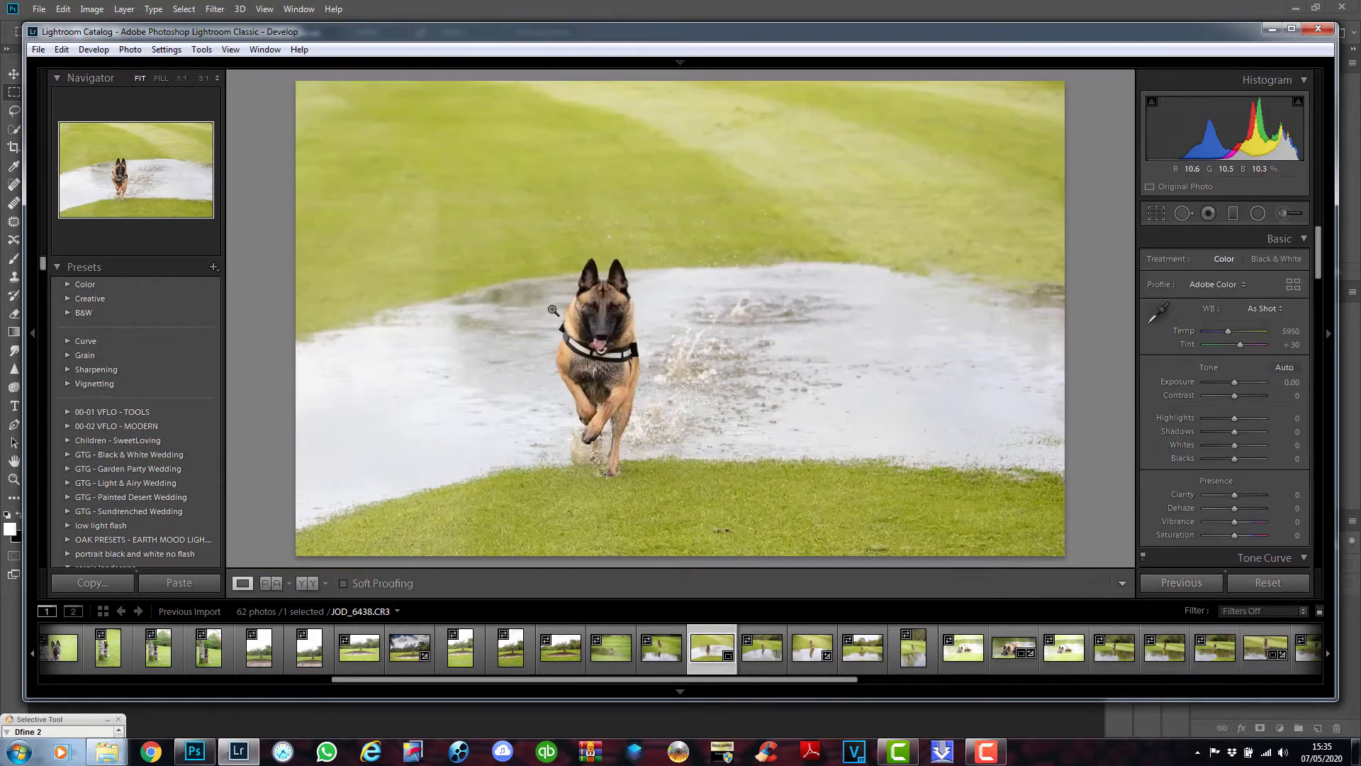
left_click(605, 310)
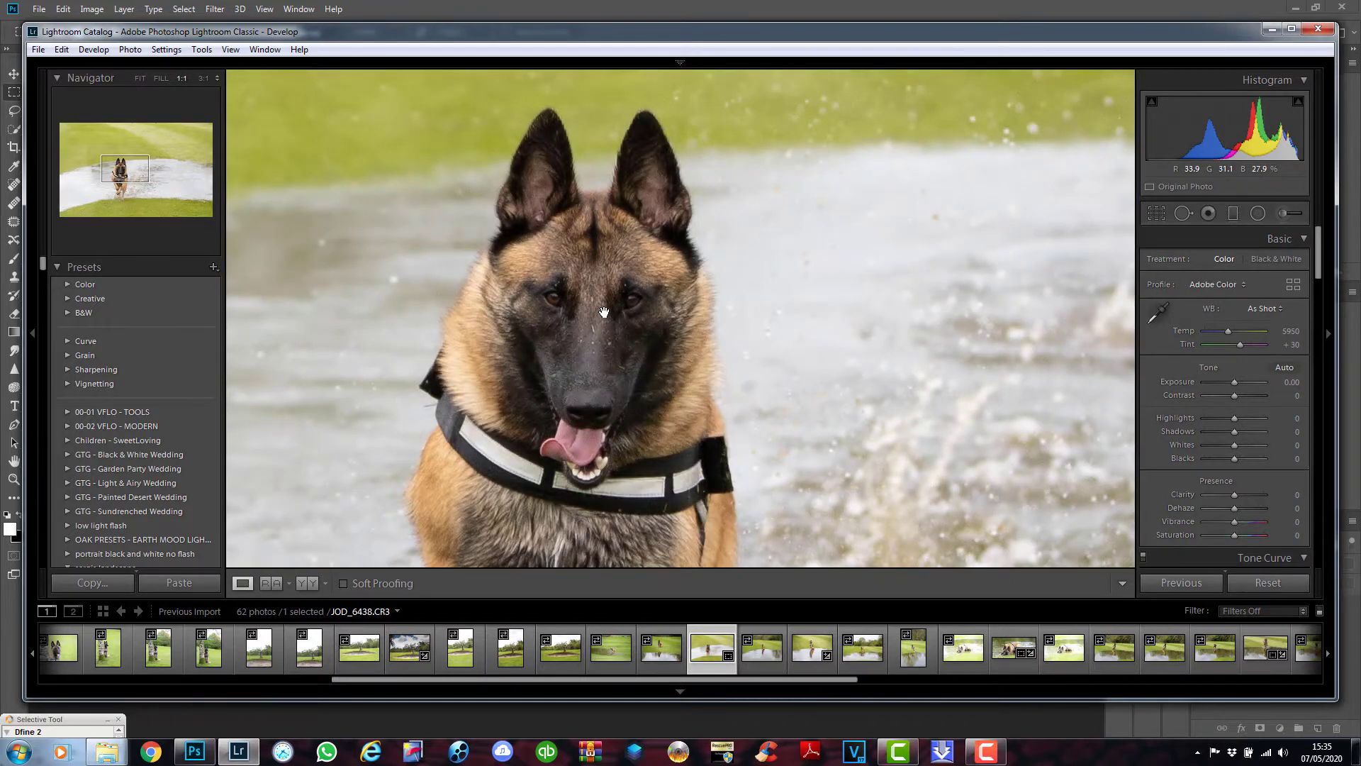
left_click(604, 312)
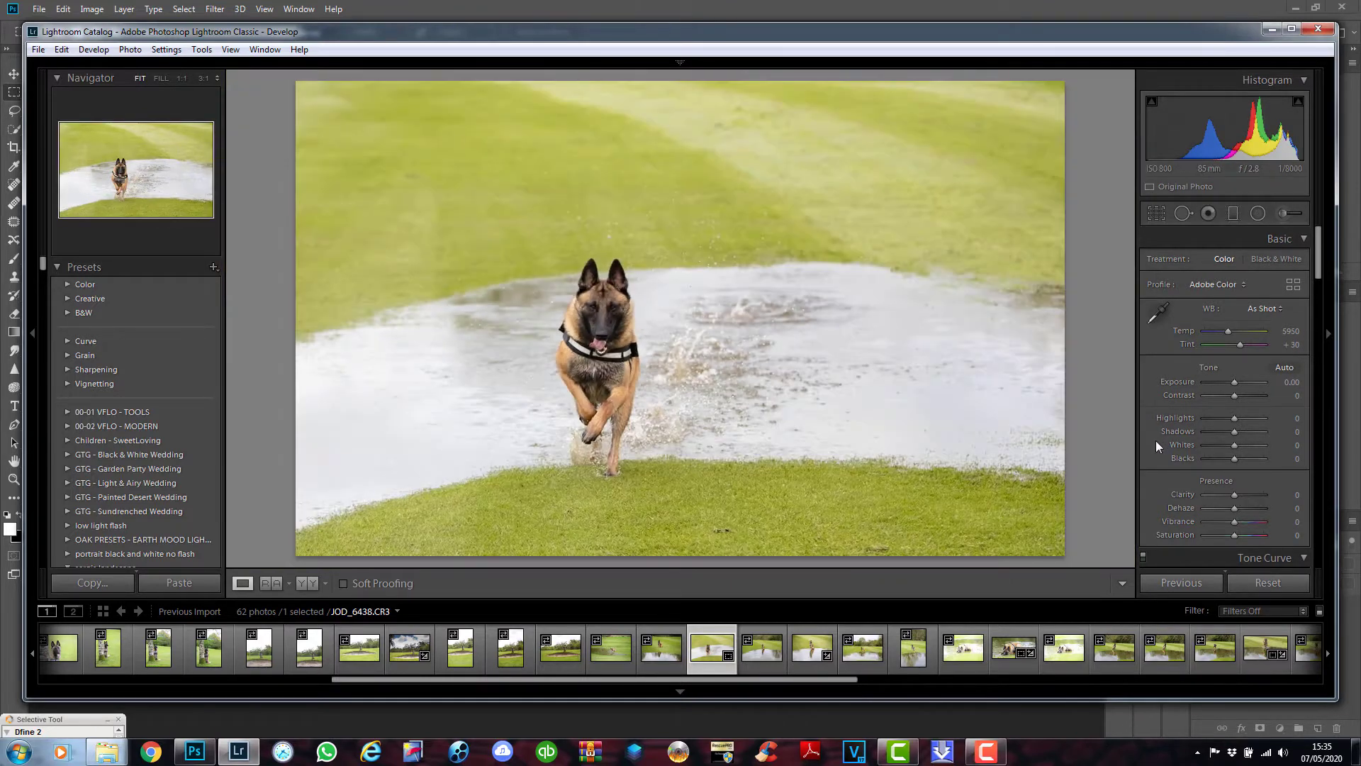
- Set Highlights to -43, Clarity to +14 and Dehaze to +5 in the Basic panel
left_click_drag(1235, 418, 1222, 424)
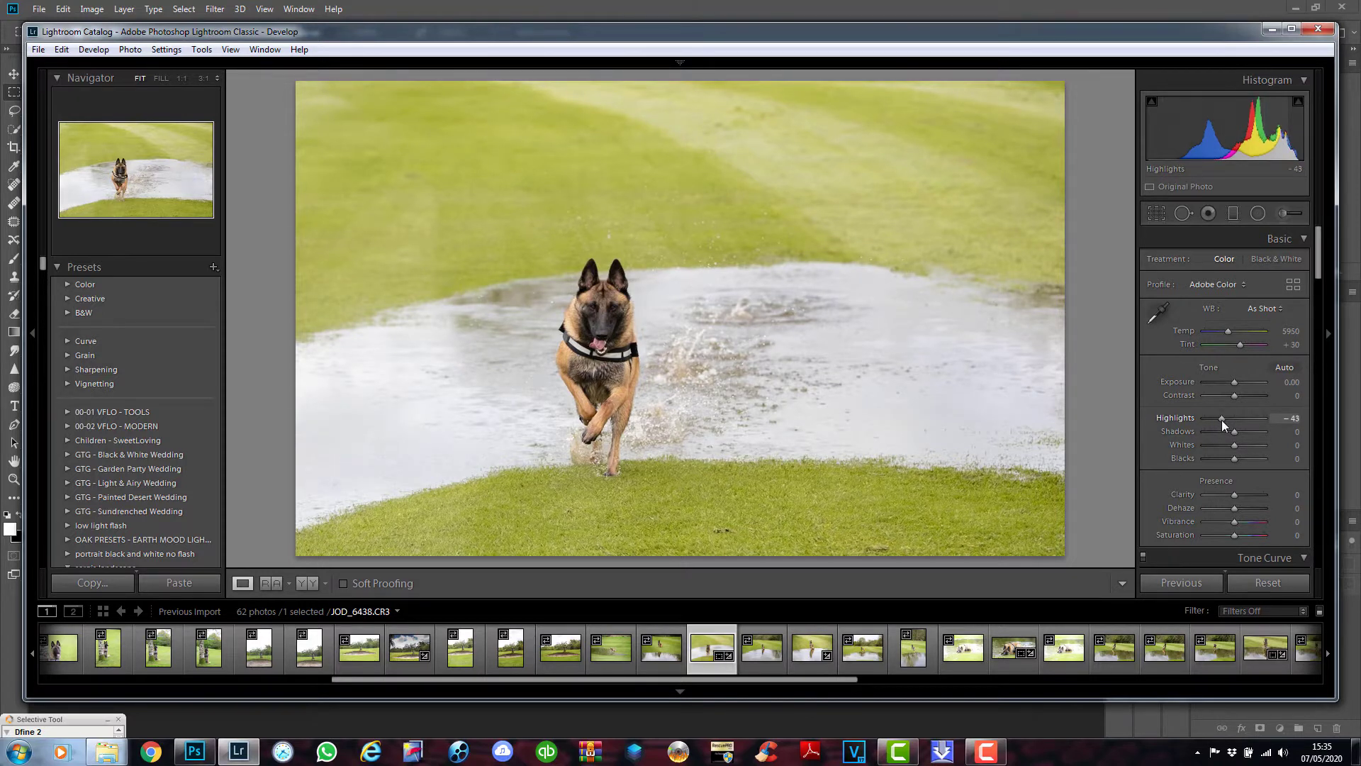
left_click_drag(1235, 496, 1240, 500)
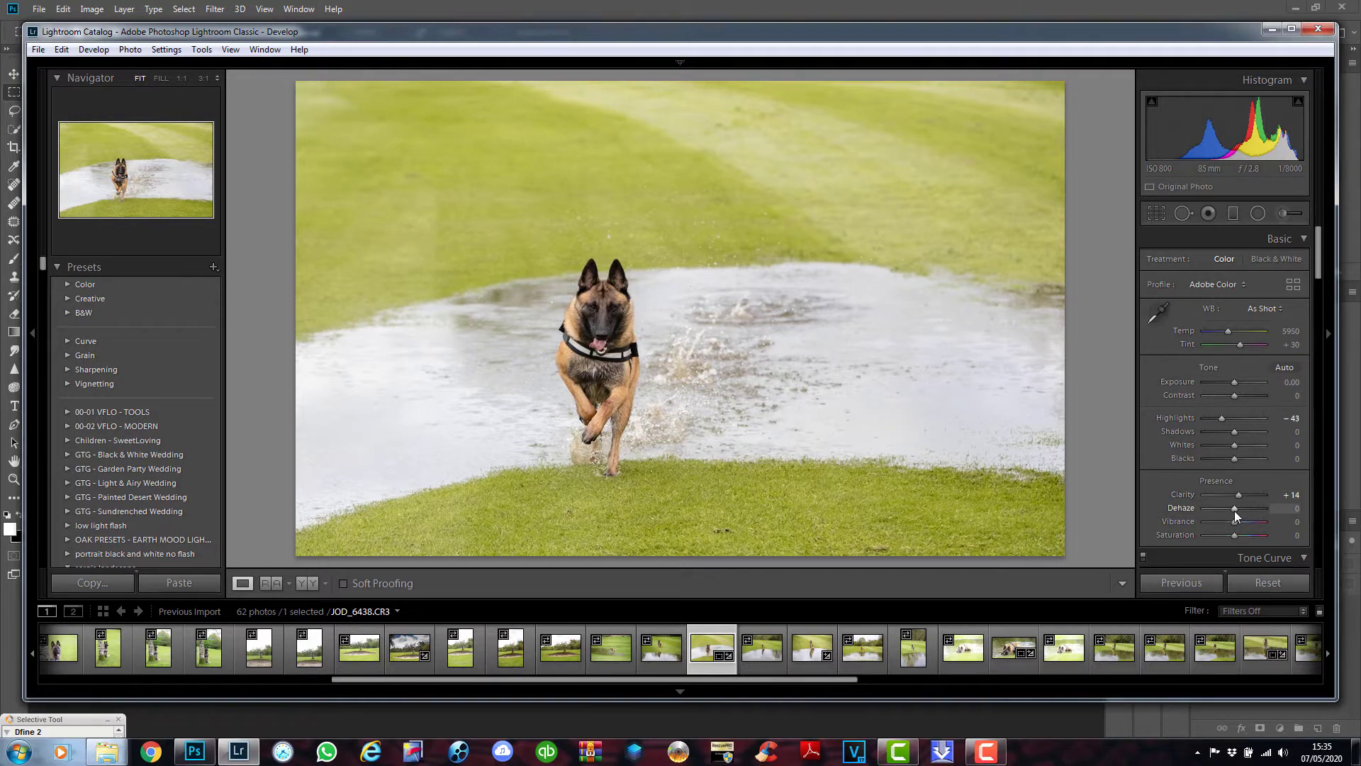
left_click_drag(1235, 512, 1235, 512)
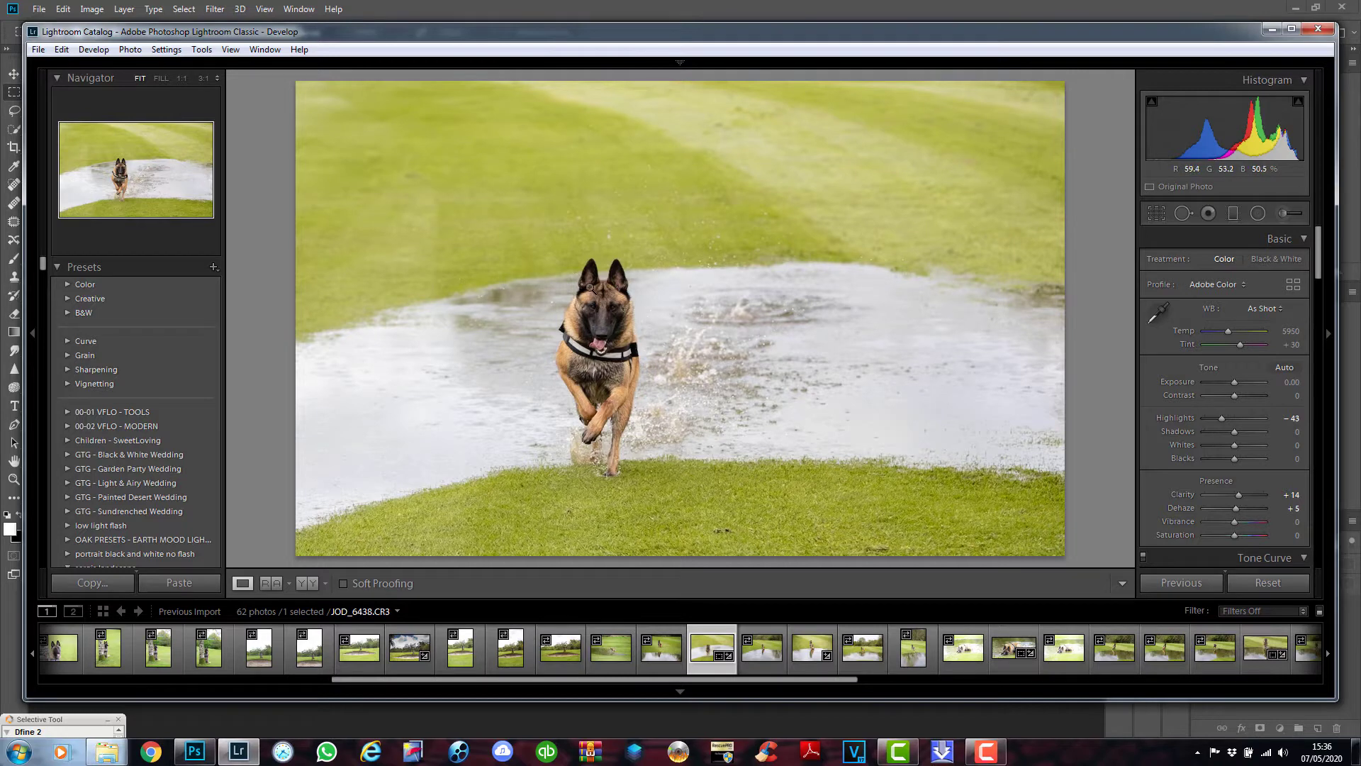
- Send the photo to Adobe Photoshop for editing via Edit In
right_click(712, 656)
mouse_move(754, 312)
left_click(1001, 310)
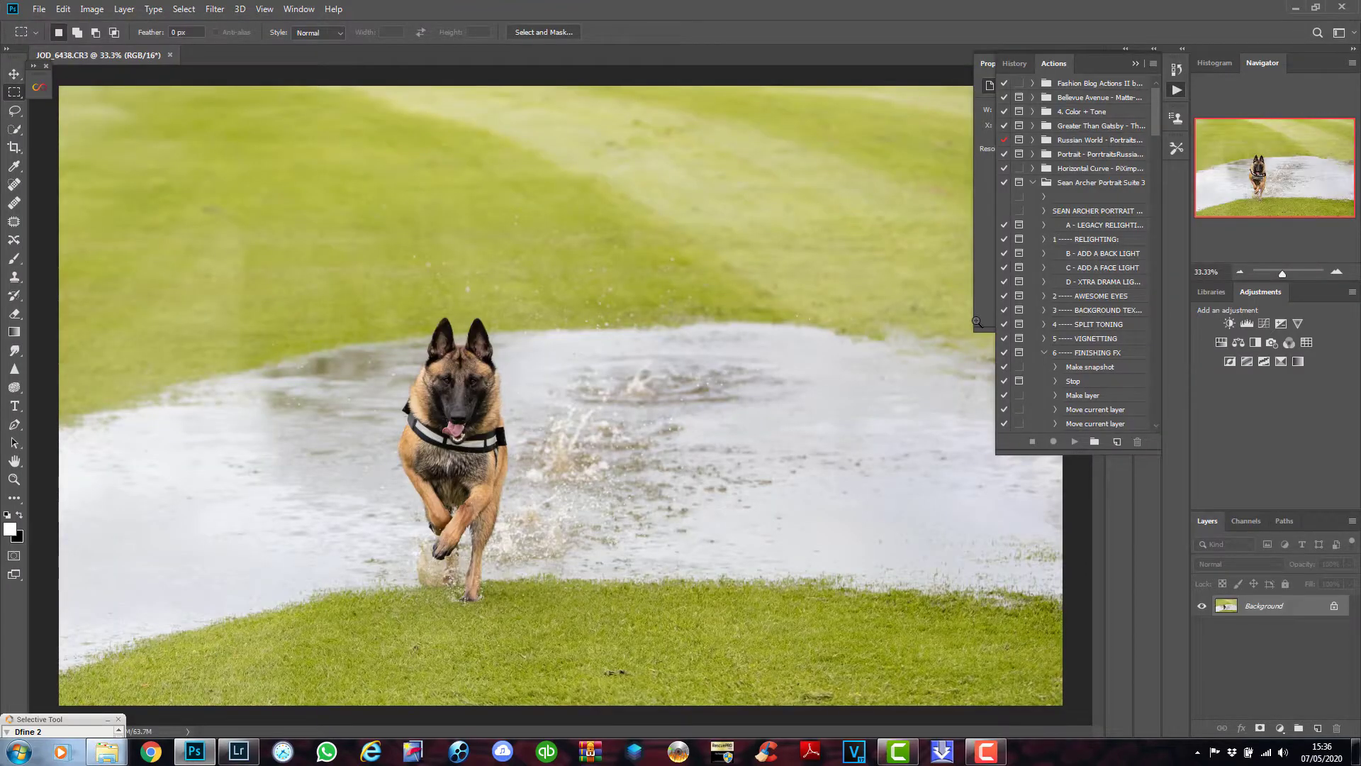
- Duplicate the Background layer into a Background copy and zoom in around the dog
right_click(1279, 609)
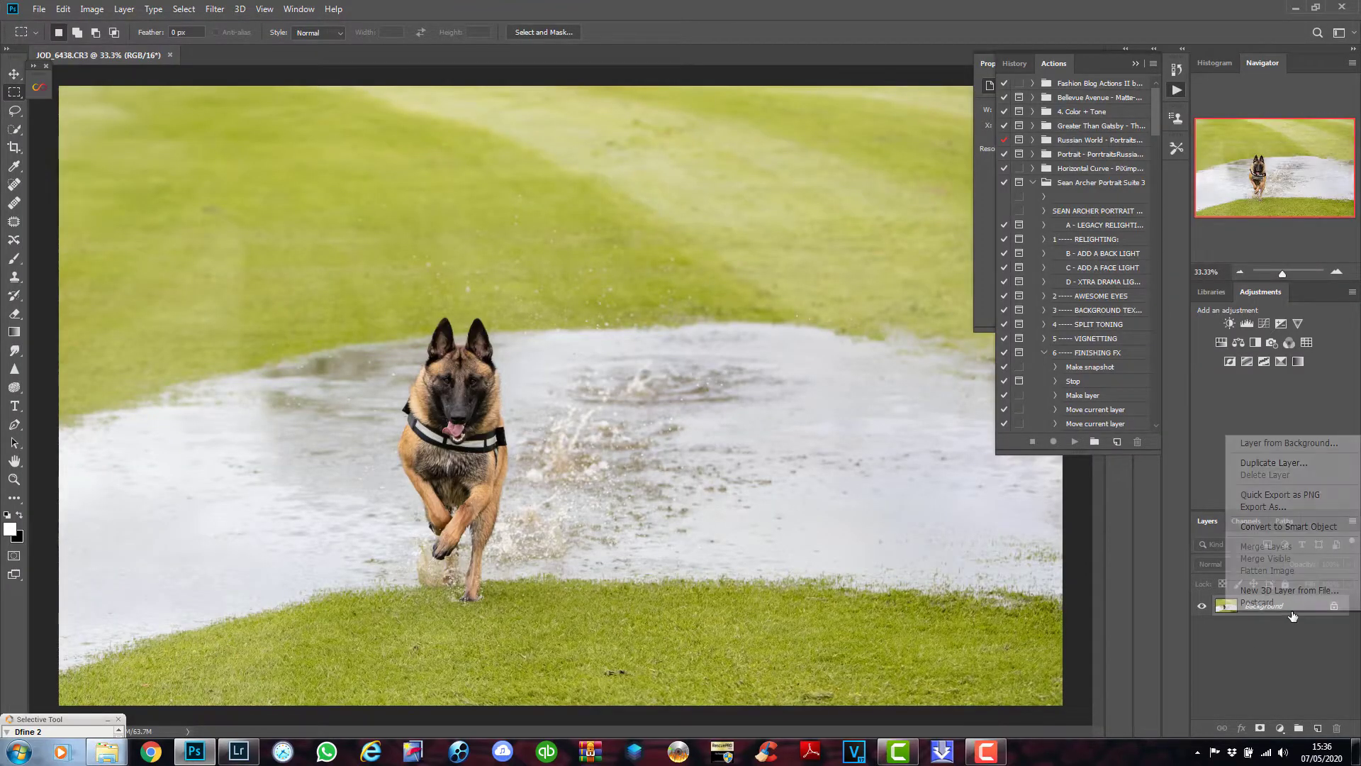
left_click(1287, 459)
left_click(796, 210)
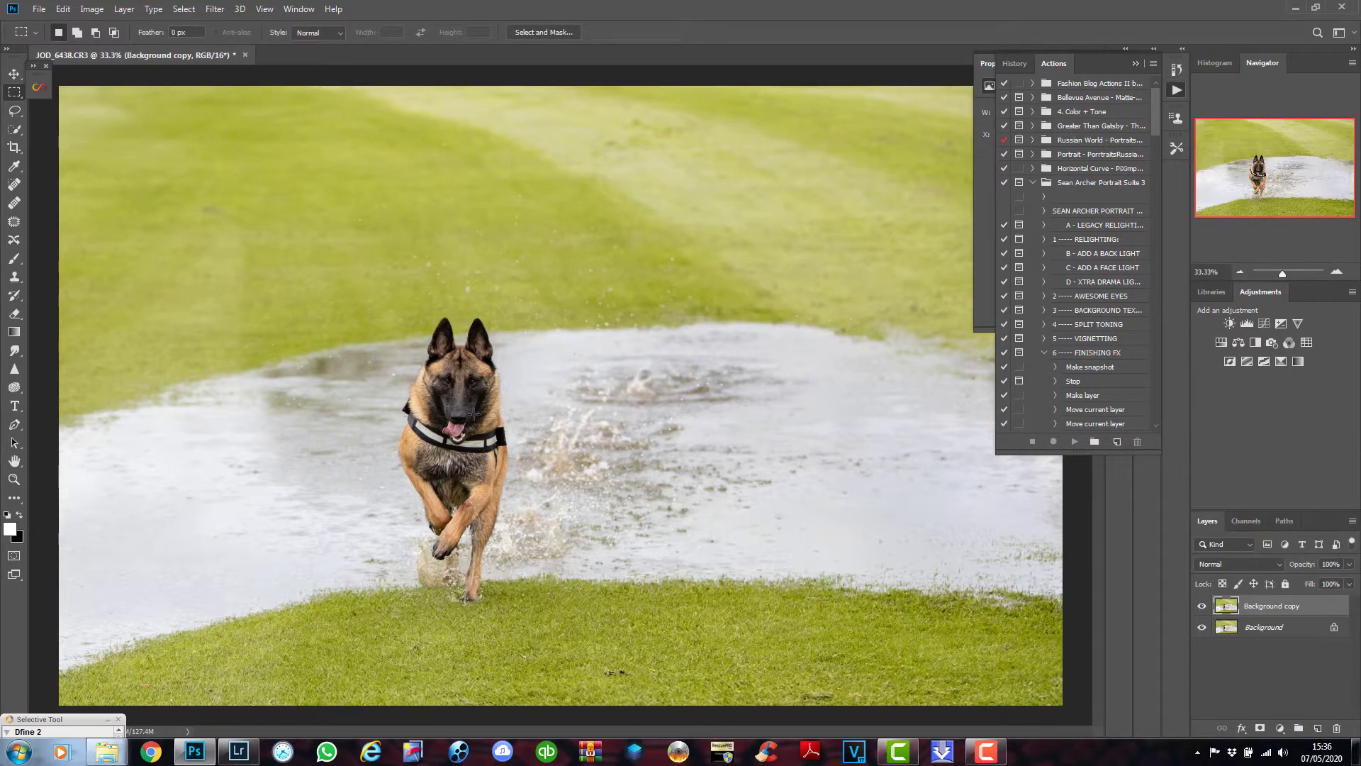
left_click(14, 479)
left_click_drag(478, 413, 490, 479)
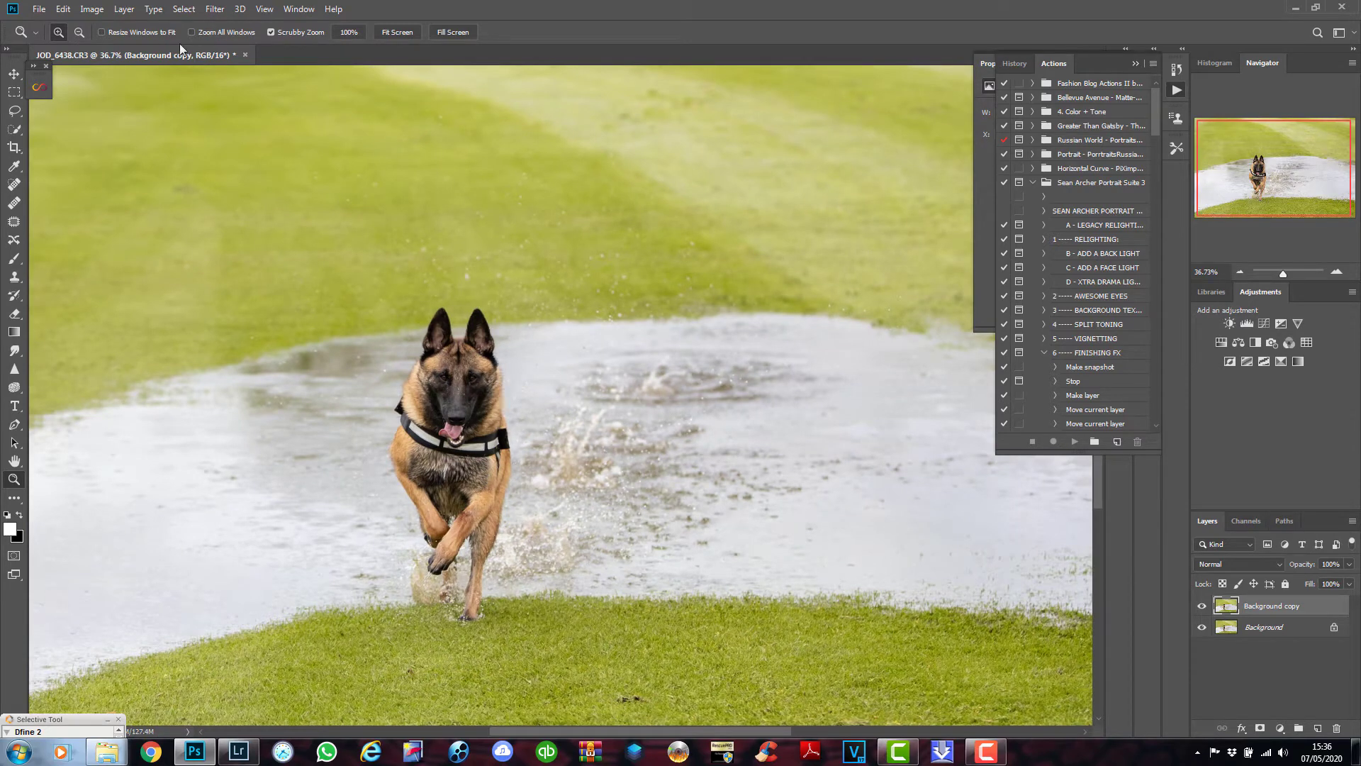
- Apply a High Pass filter with radius 4.4 to the Background copy layer
left_click(207, 14)
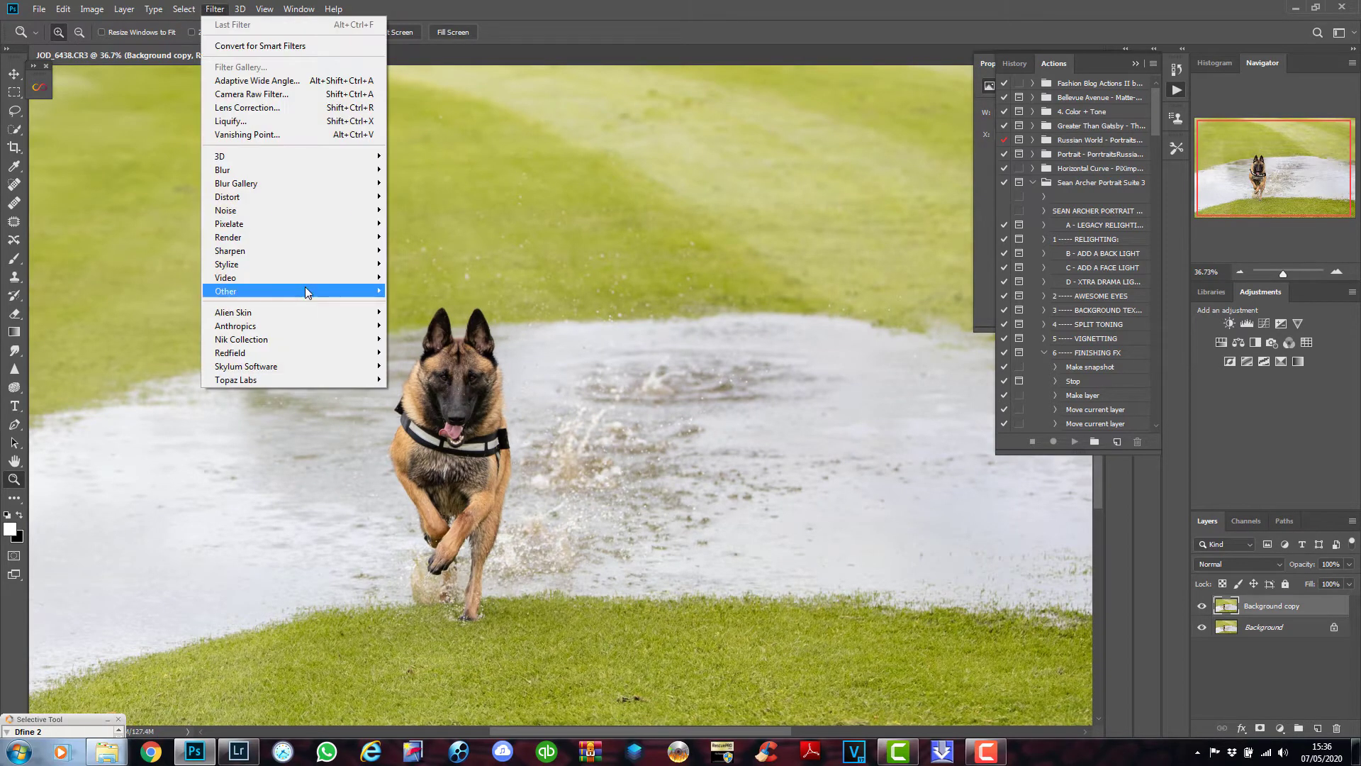
mouse_move(307, 291)
left_click(398, 305)
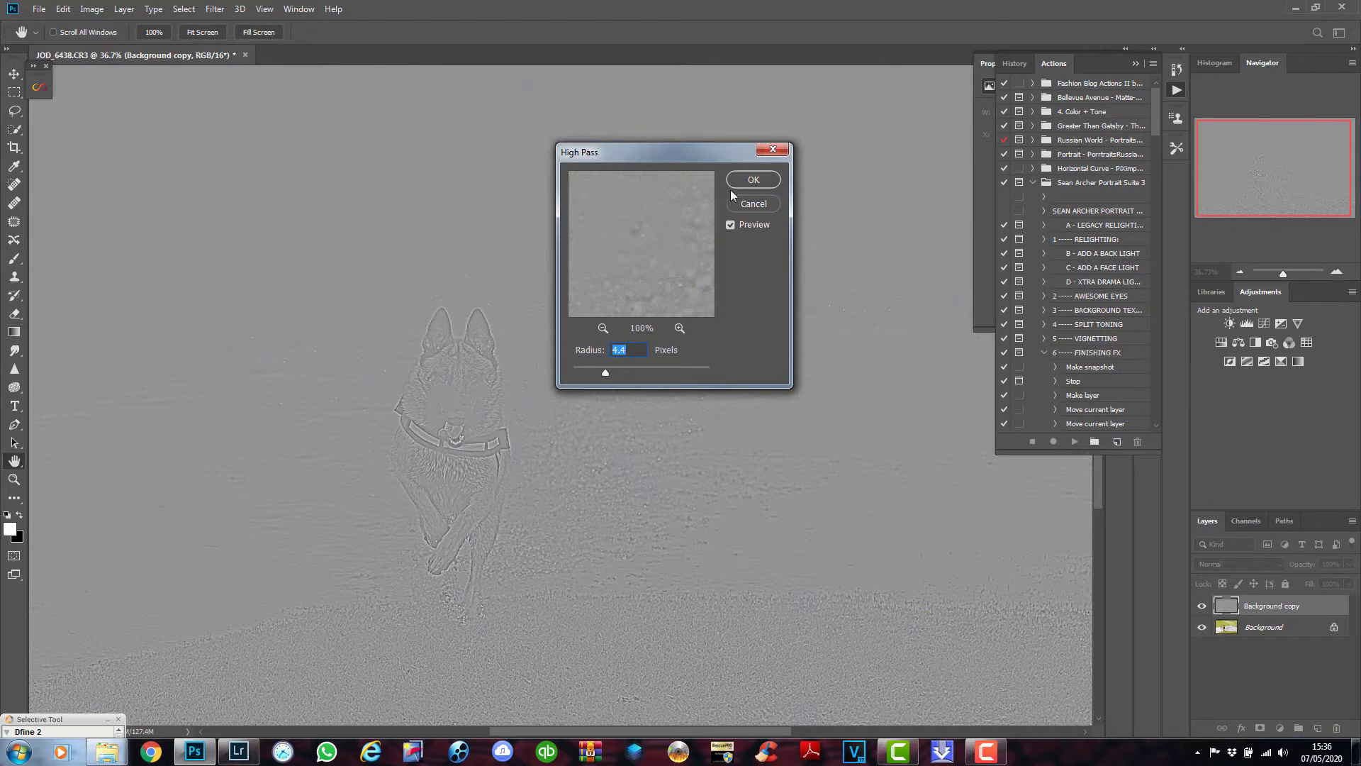
left_click(750, 180)
- Set the sharpening layer's blend mode to Overlay and zoom in on the dog's head
key("z")
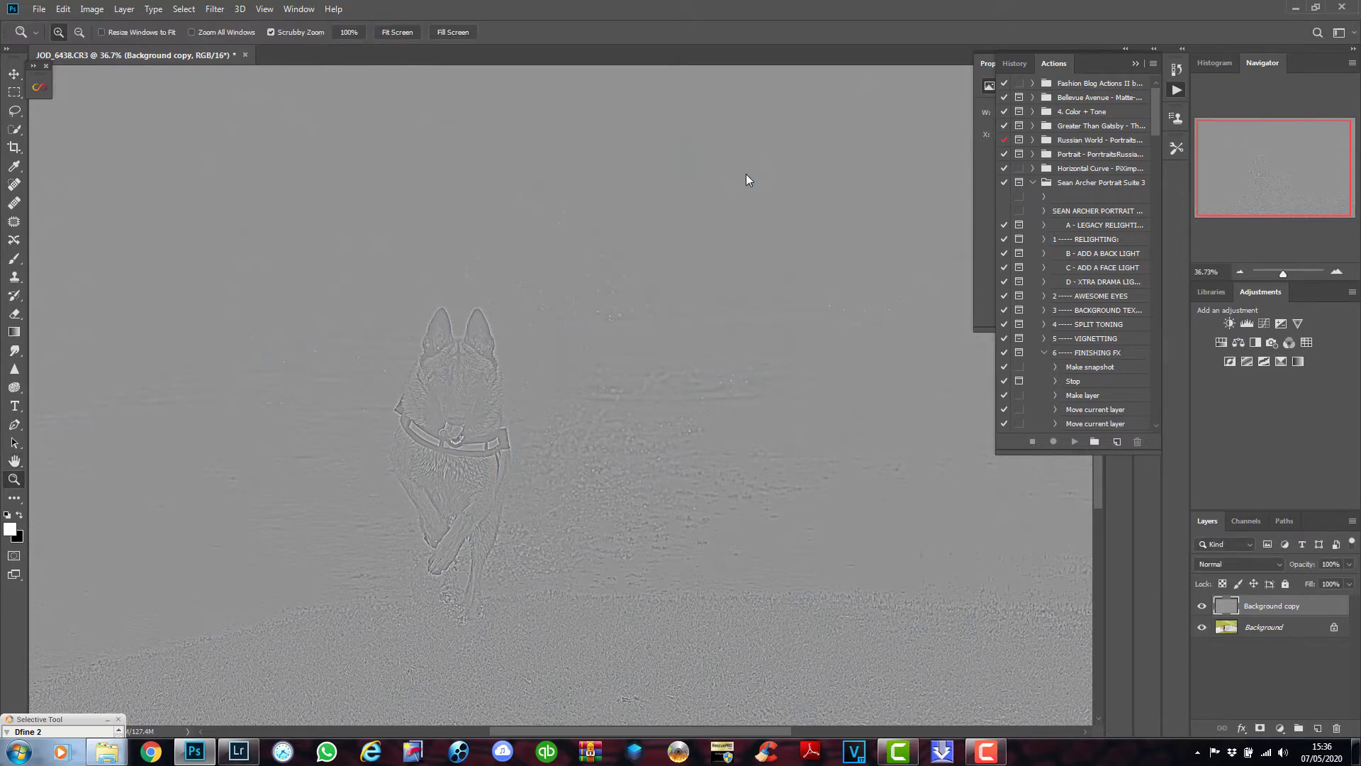
left_click(1244, 565)
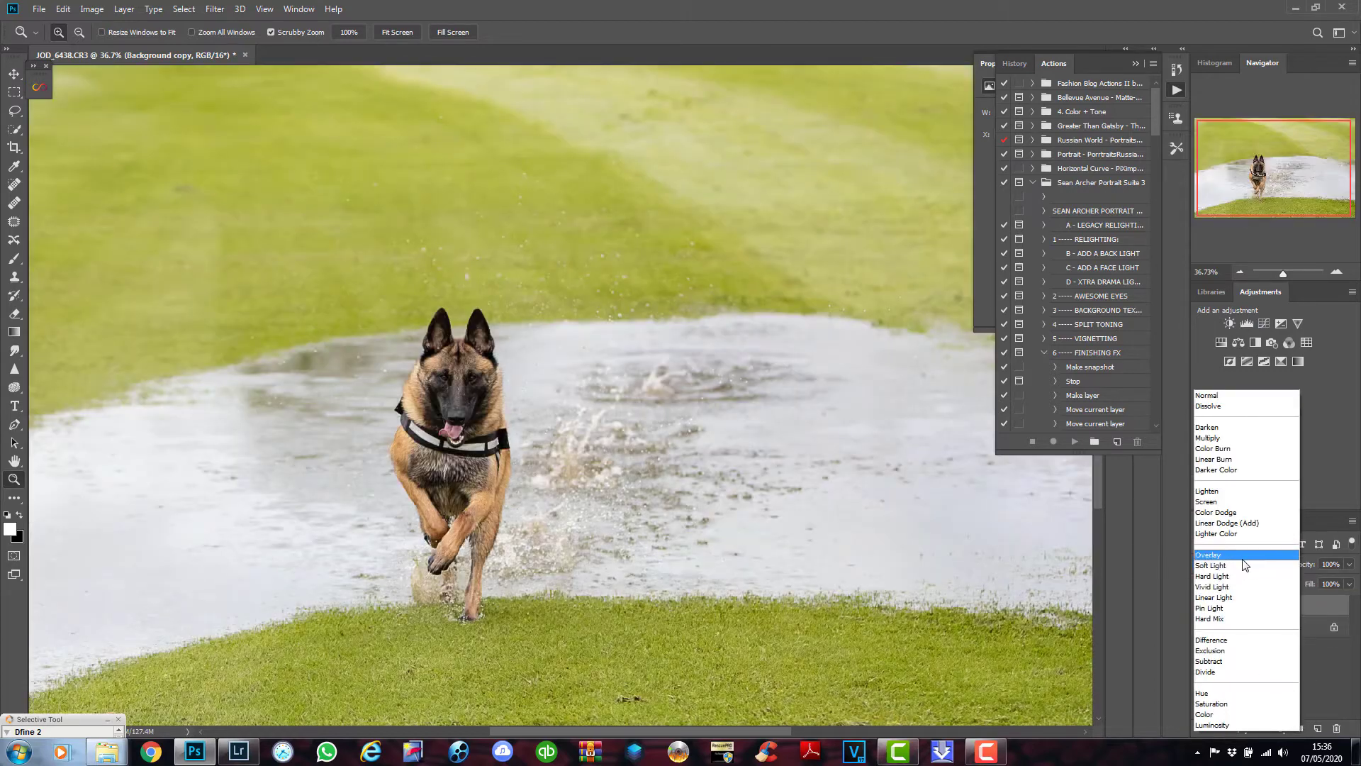
left_click(1244, 558)
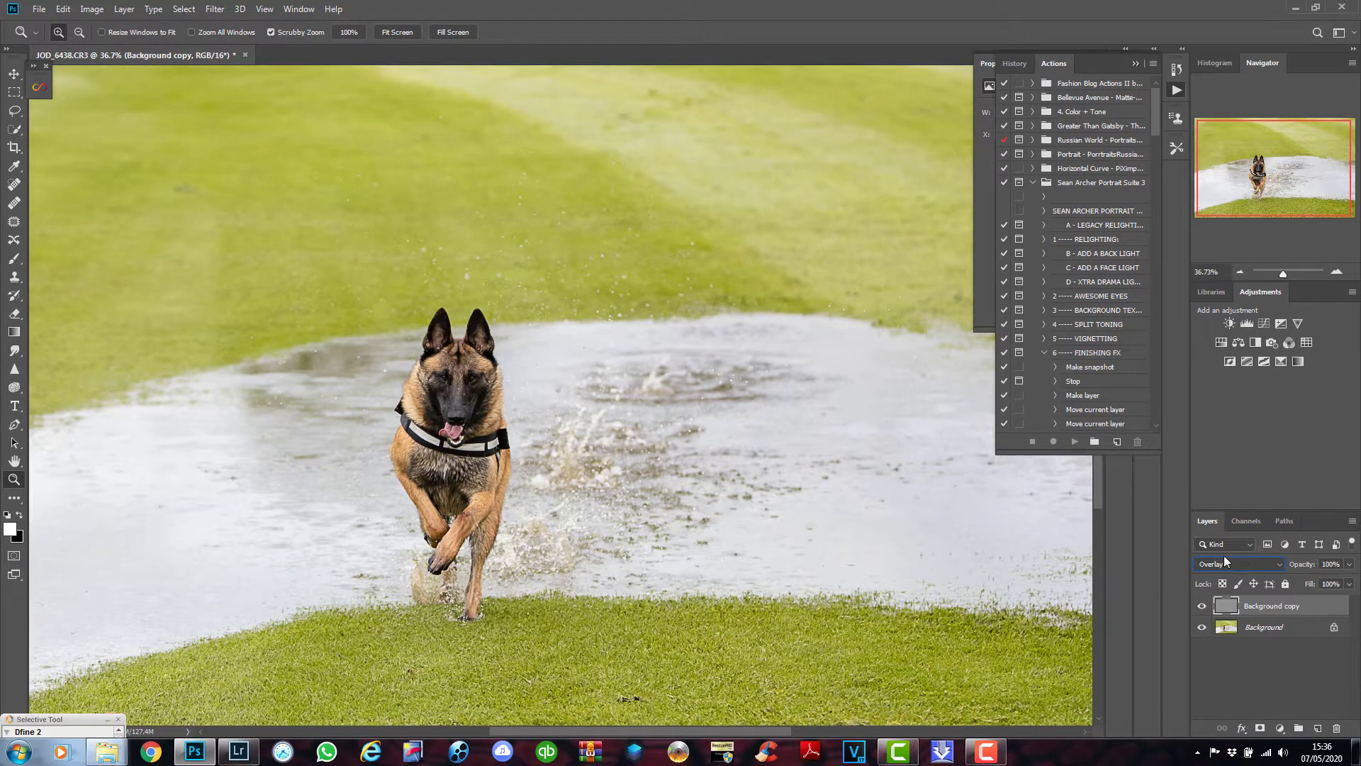
left_click(454, 413)
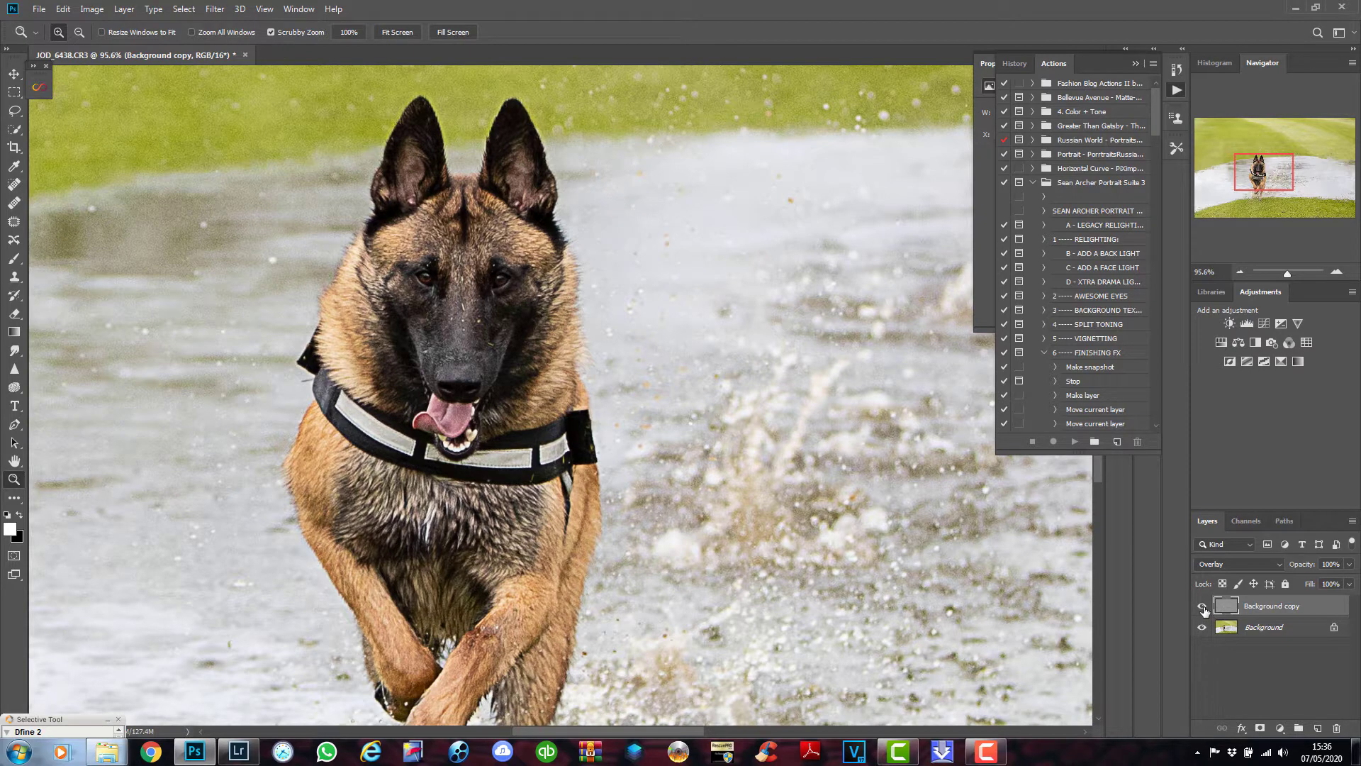
- Toggle the sharpening layer's visibility several times to compare before and after
left_click(1205, 612)
left_click(1204, 611)
left_click(1204, 612)
left_click(1205, 612)
left_click(1205, 612)
left_click(1204, 612)
- Fit the image to the screen and merge the visible layers into the Background
left_click(395, 33)
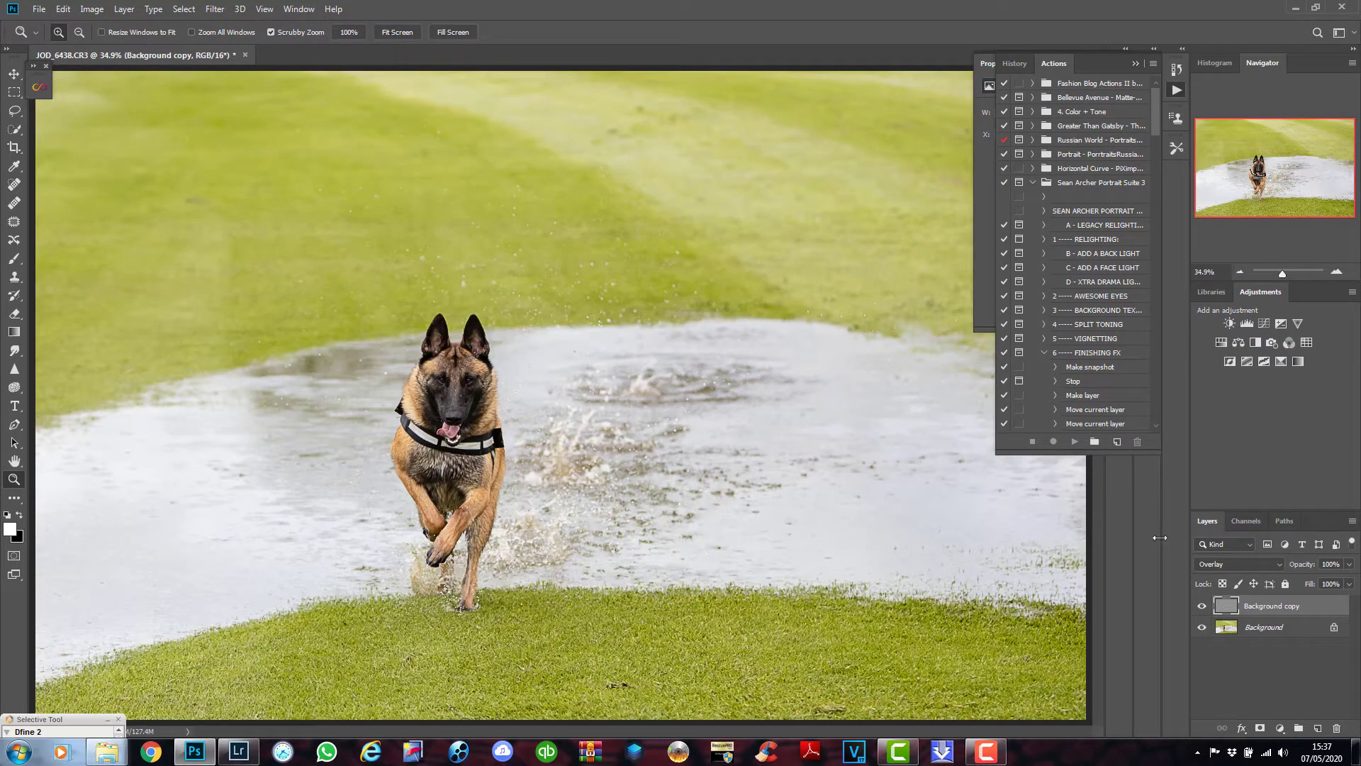
right_click(1320, 609)
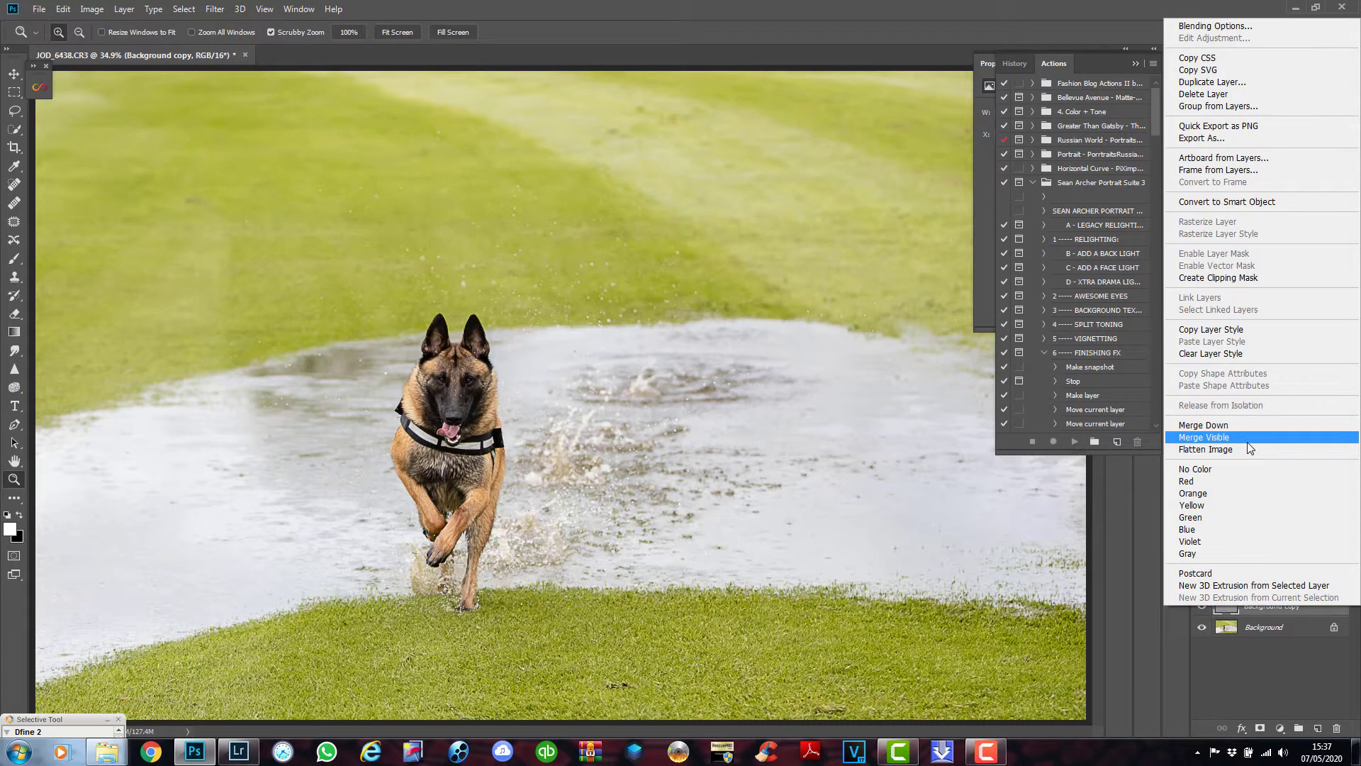
left_click(1249, 444)
- Duplicate the merged Background into a new Background copy layer
right_click(1311, 605)
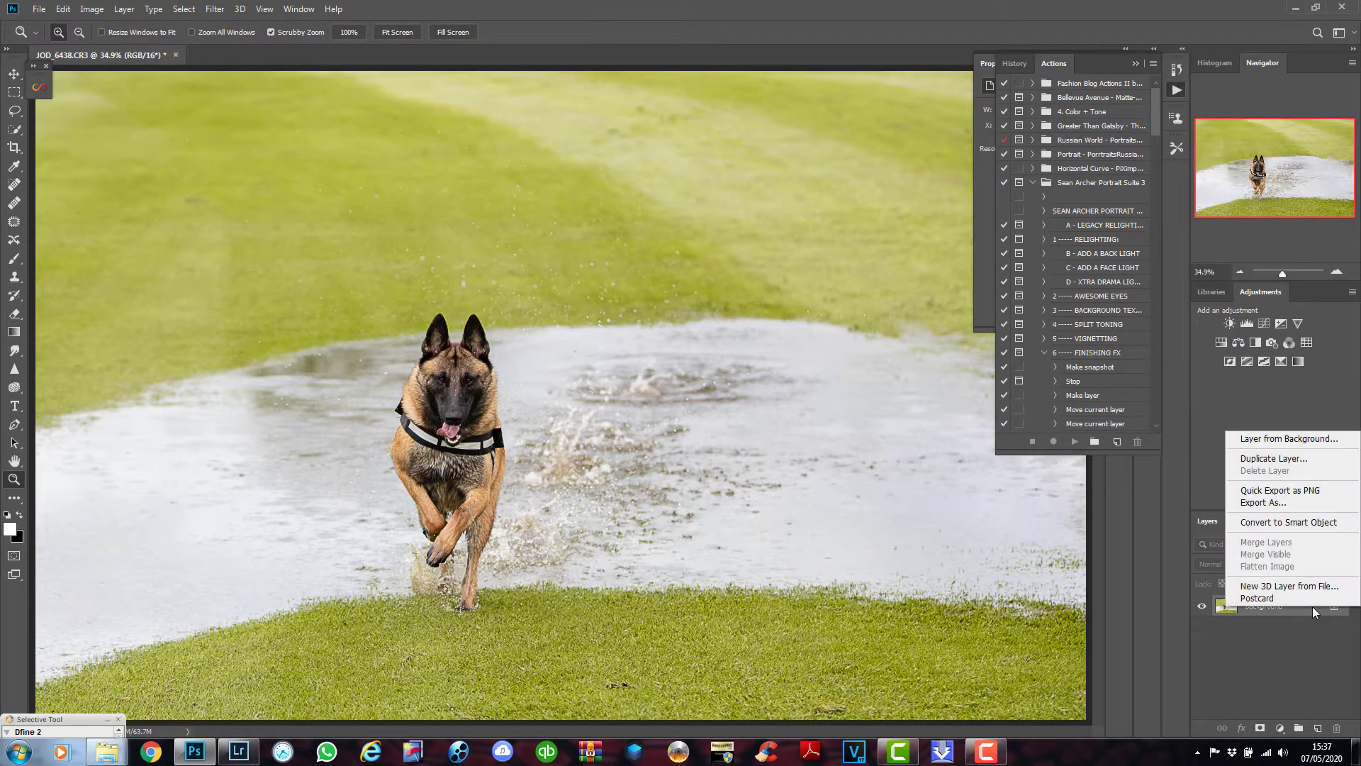
left_click(1274, 459)
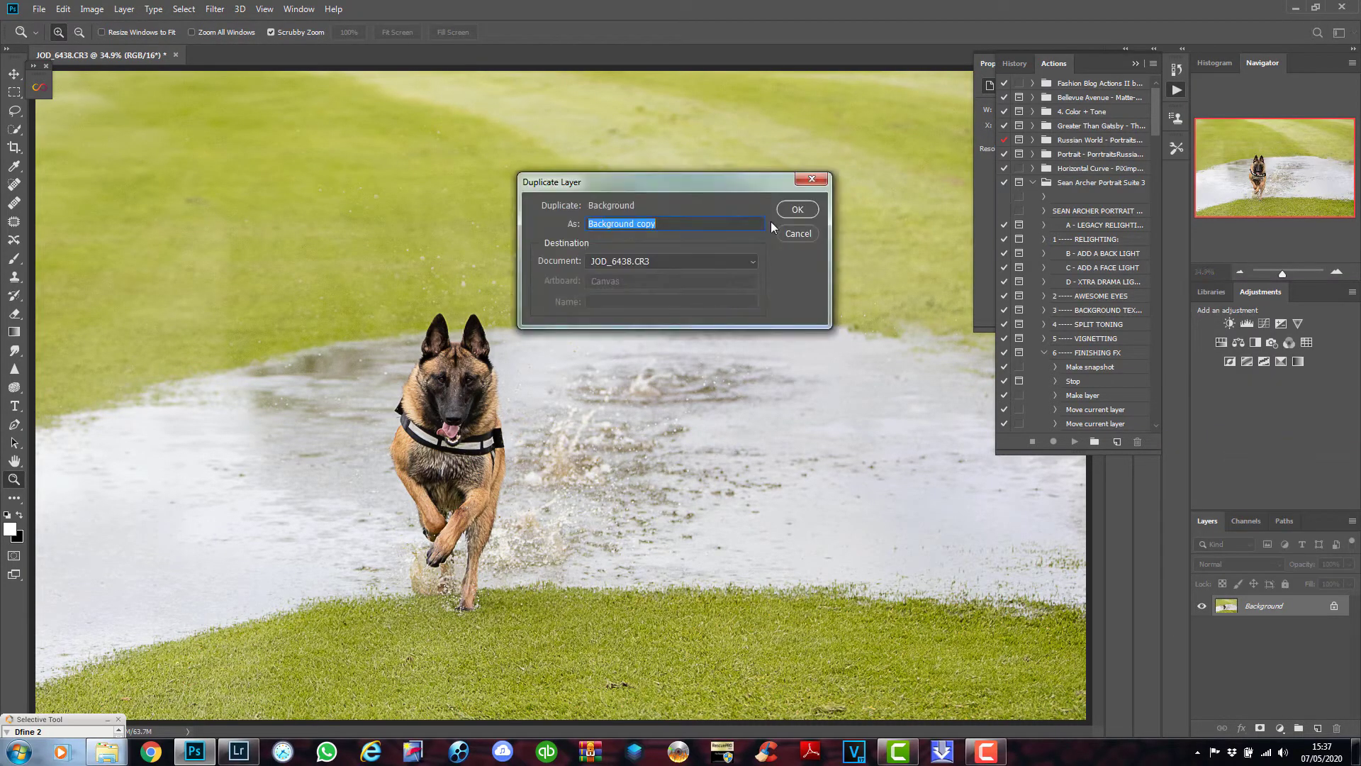
left_click(797, 209)
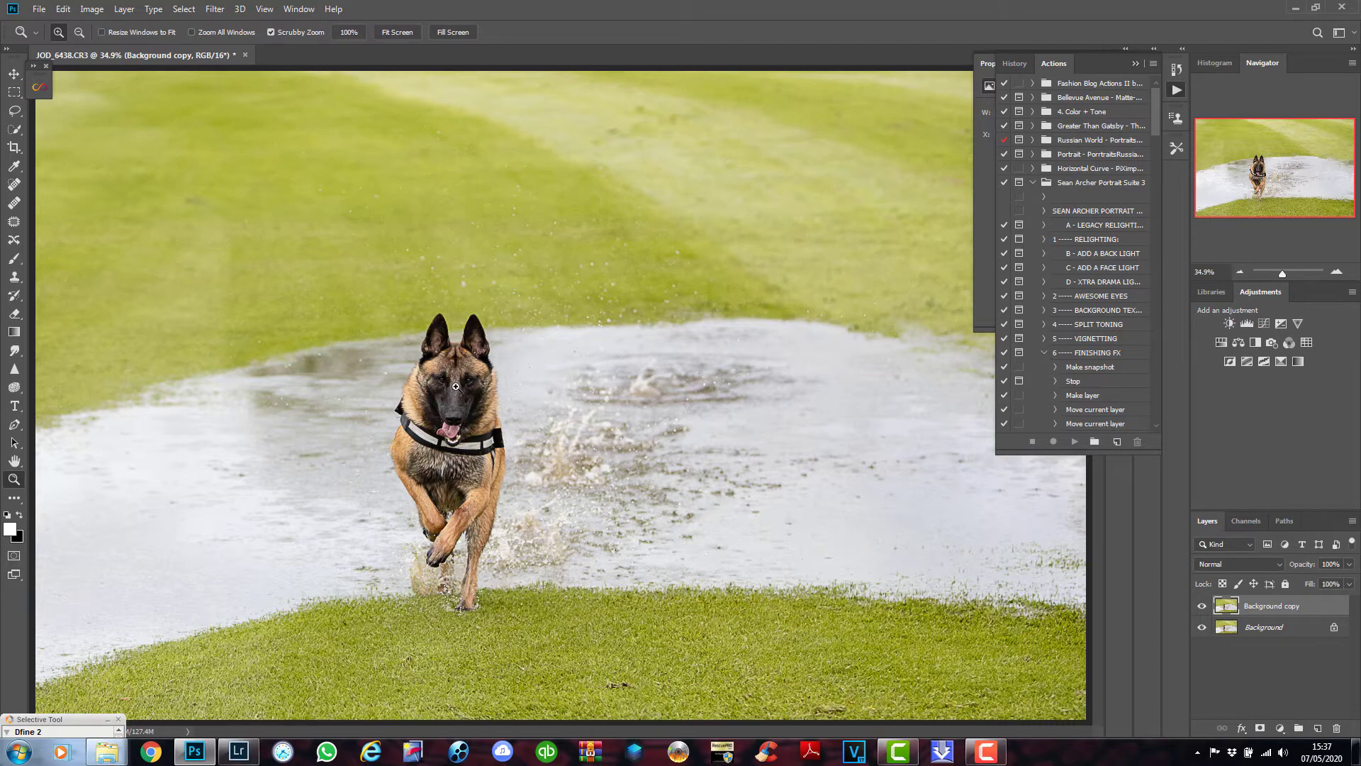
- Place Rain-Particles-Water-Splash-Black as an embedded layer and set its blend mode to Screen
left_click(40, 10)
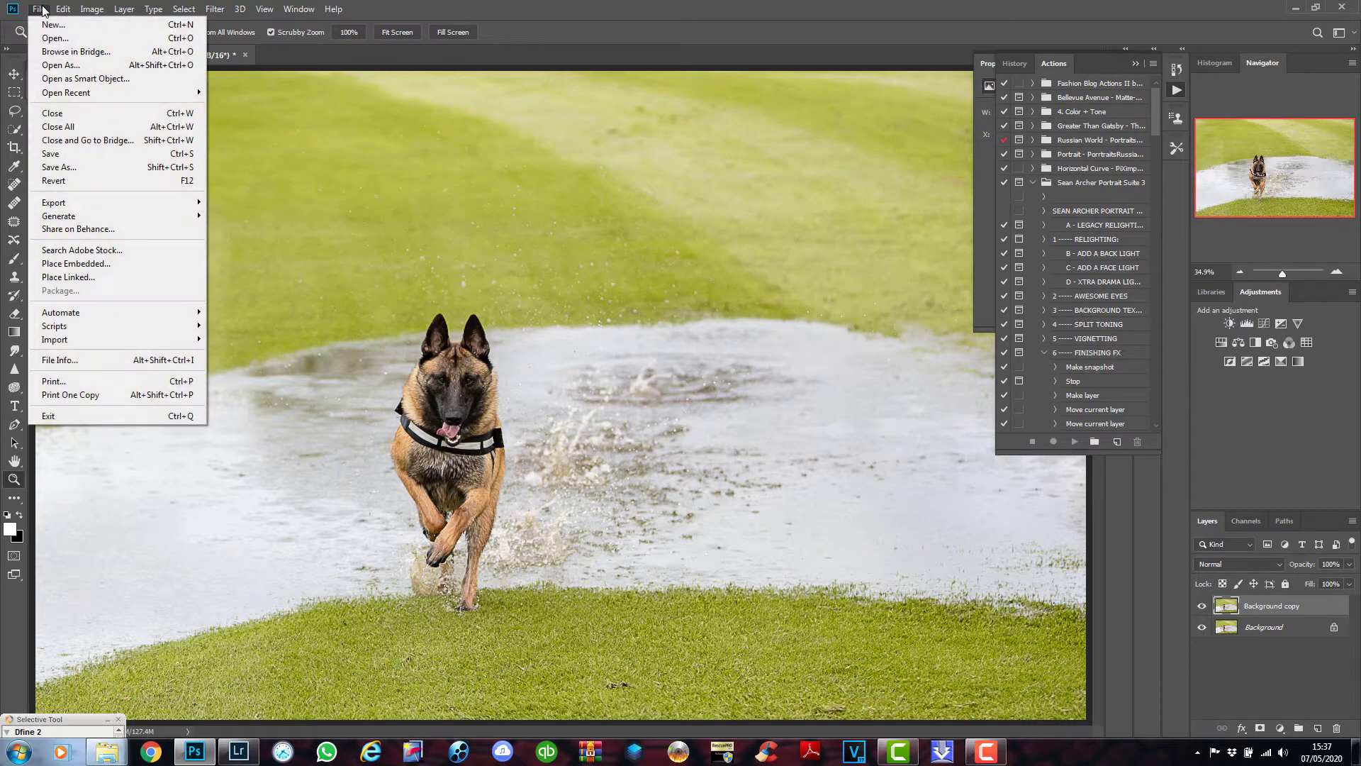
left_click(97, 266)
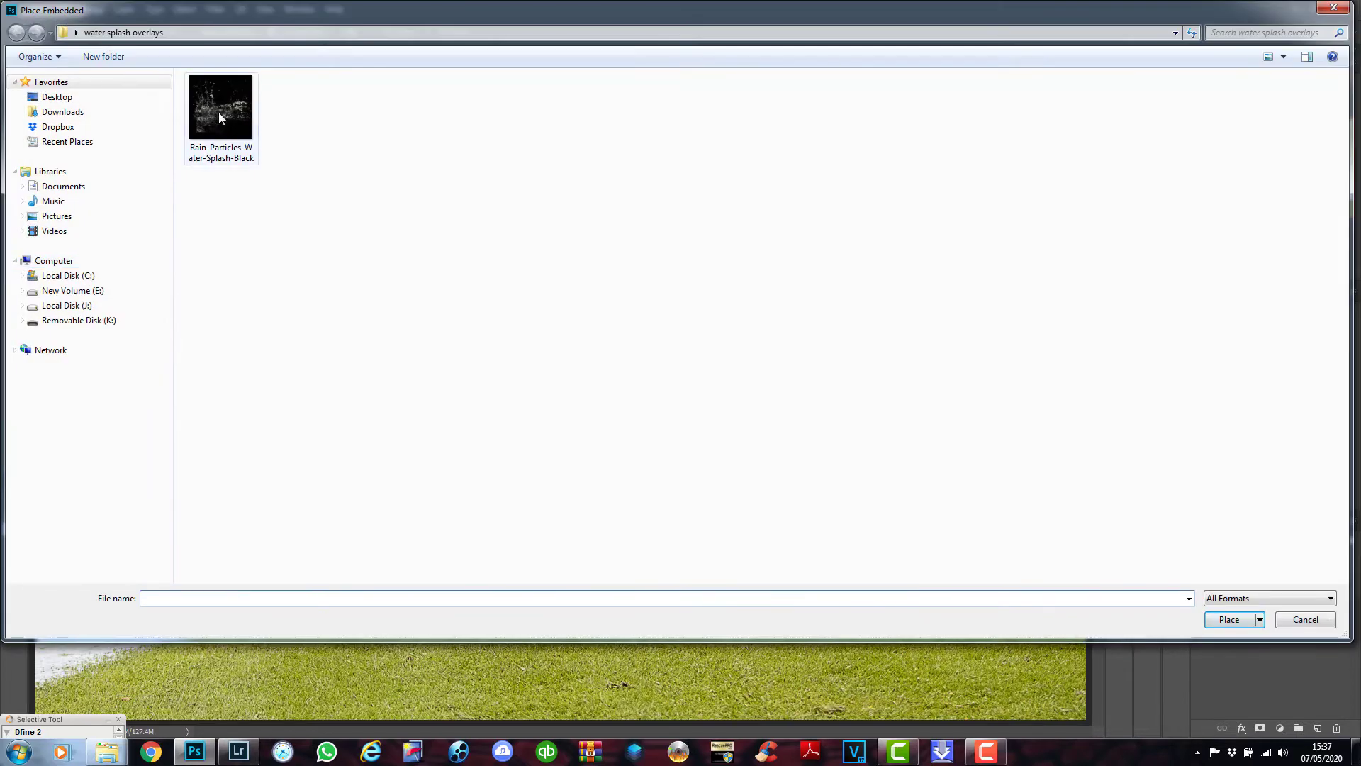
left_click(233, 108)
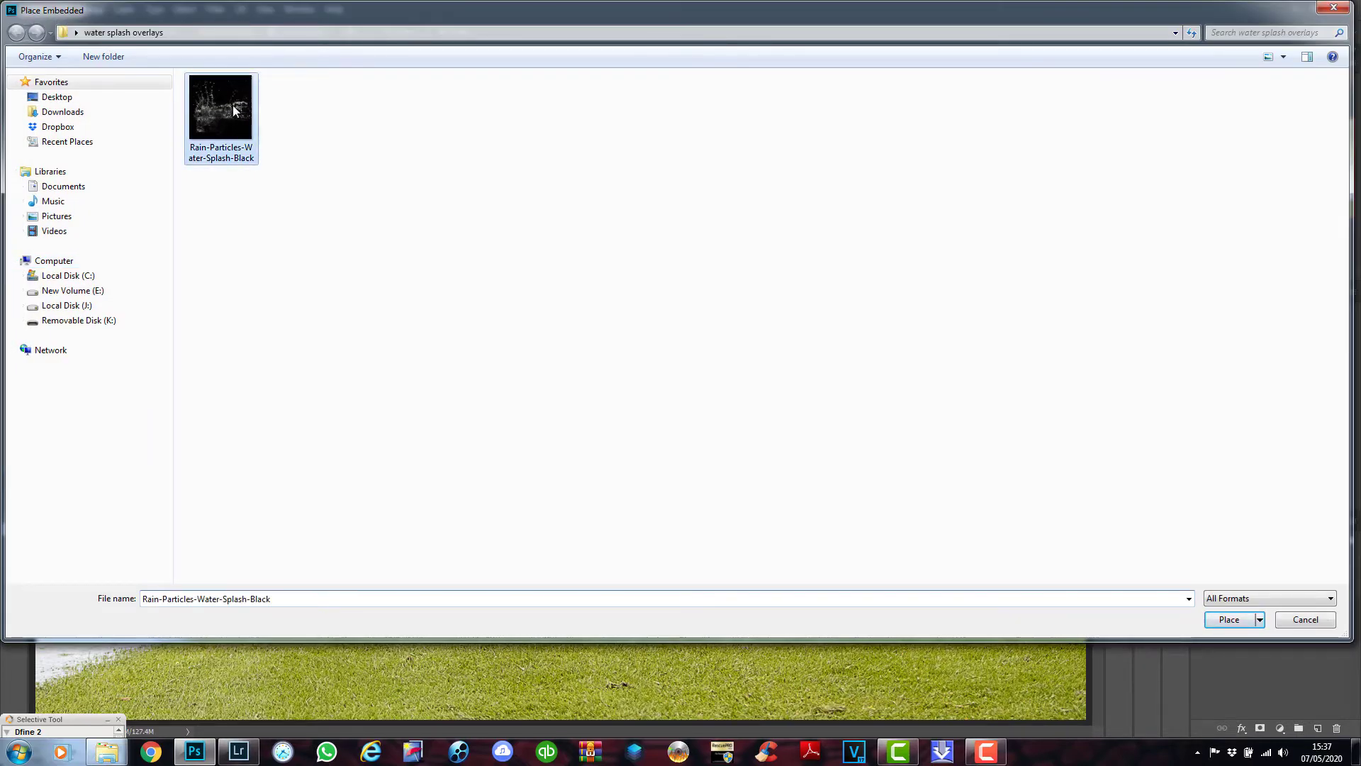
left_click(1234, 621)
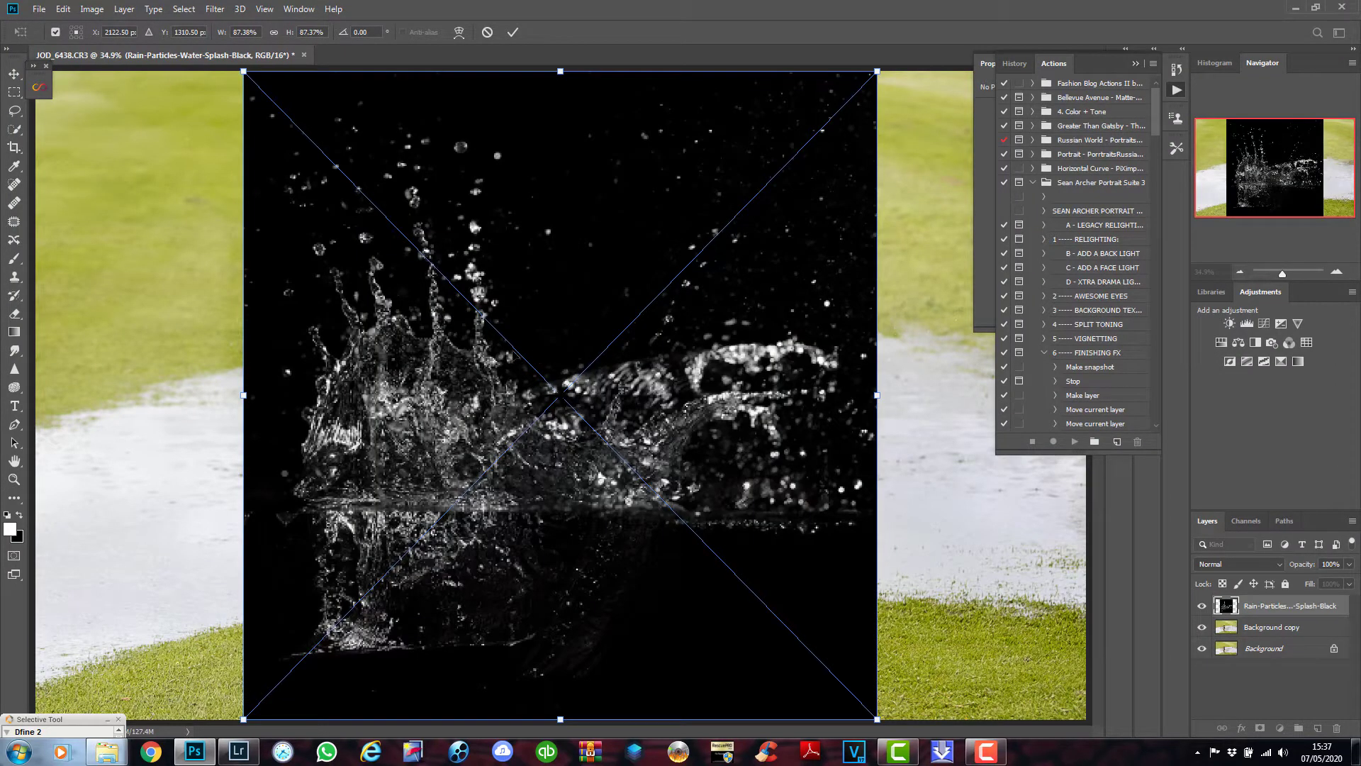
left_click(510, 32)
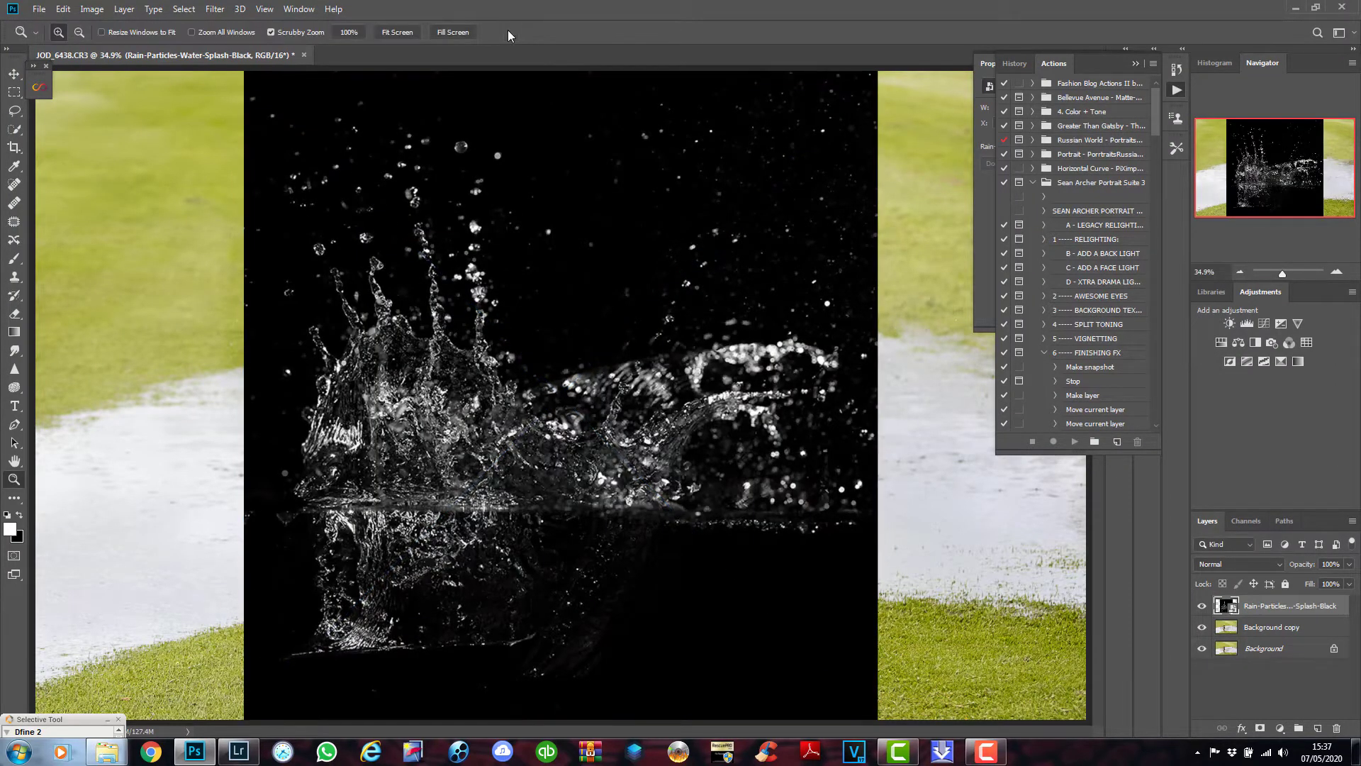
left_click(1247, 565)
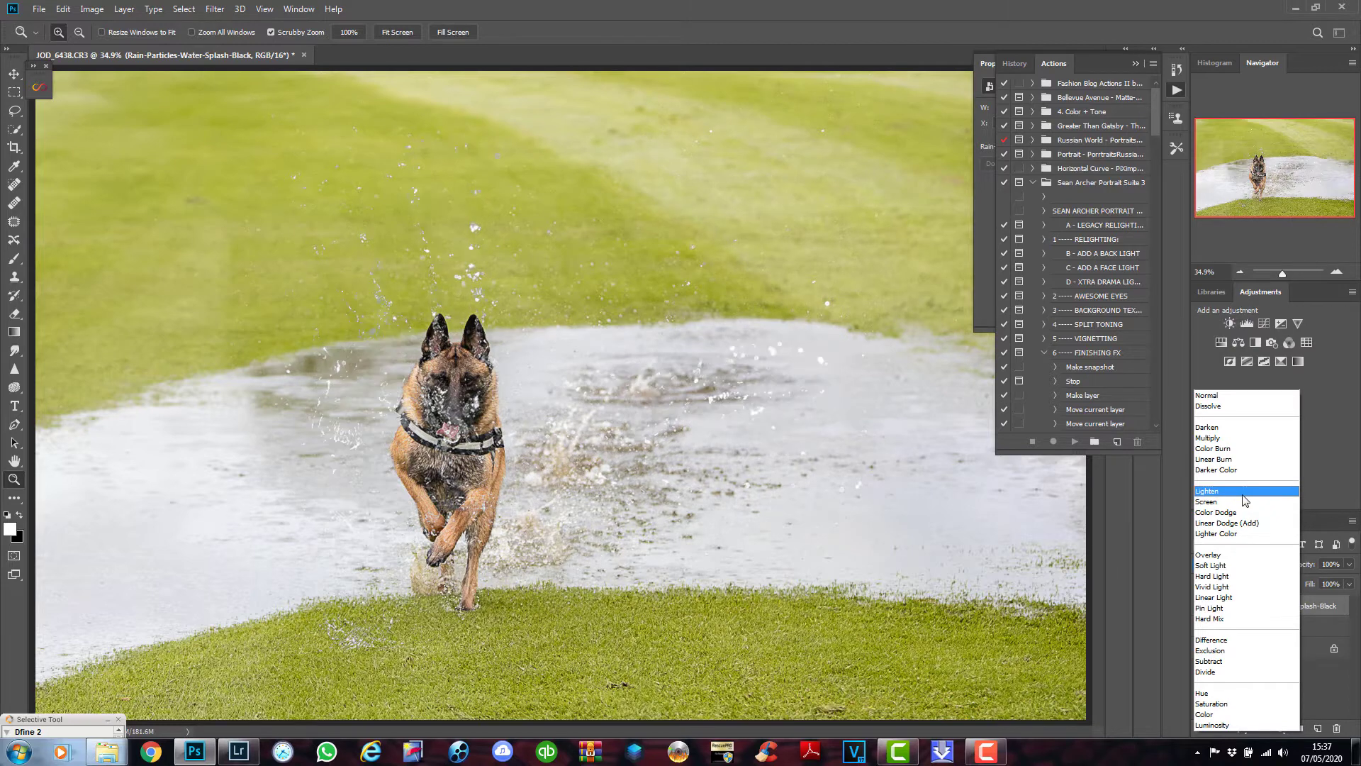
left_click(1244, 504)
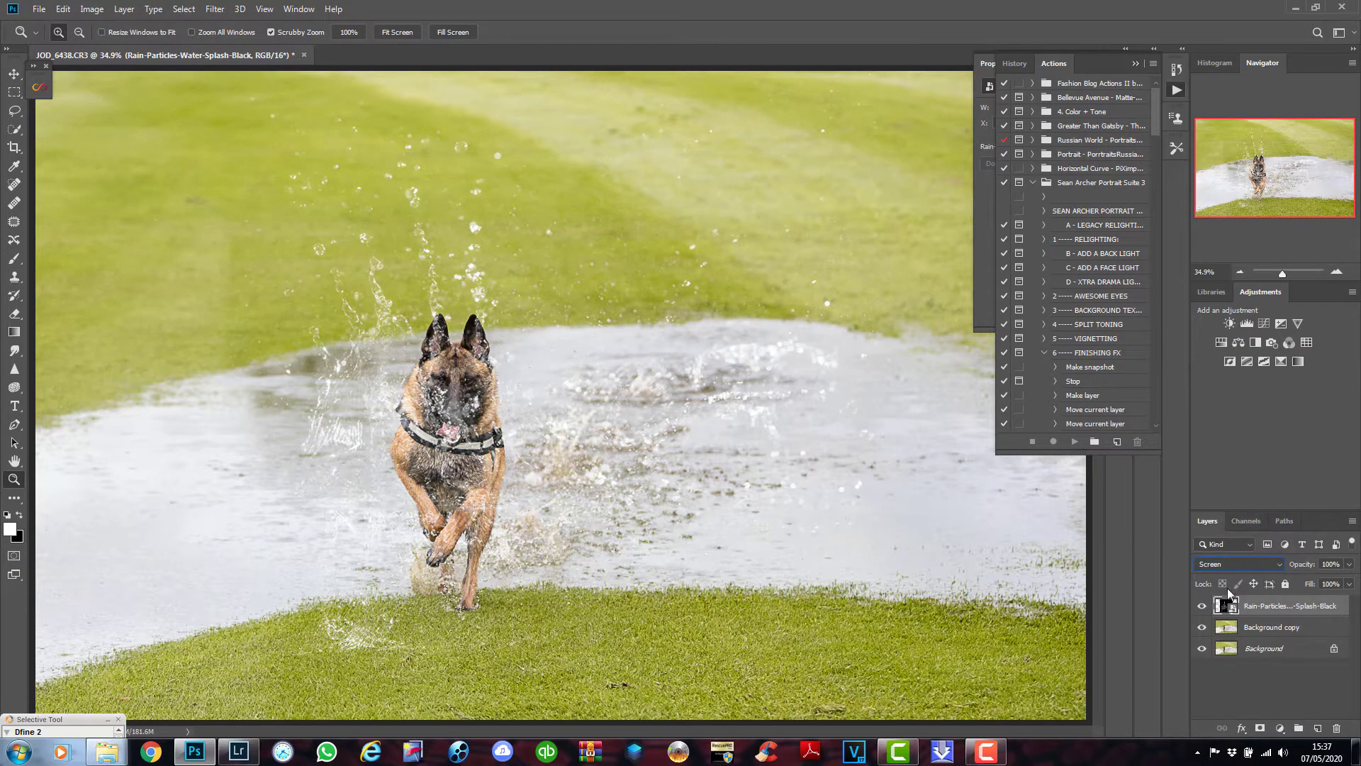
- Scale the splash overlay to about 43.71% by 36.37% and position it around the dog's legs
left_click(13, 74)
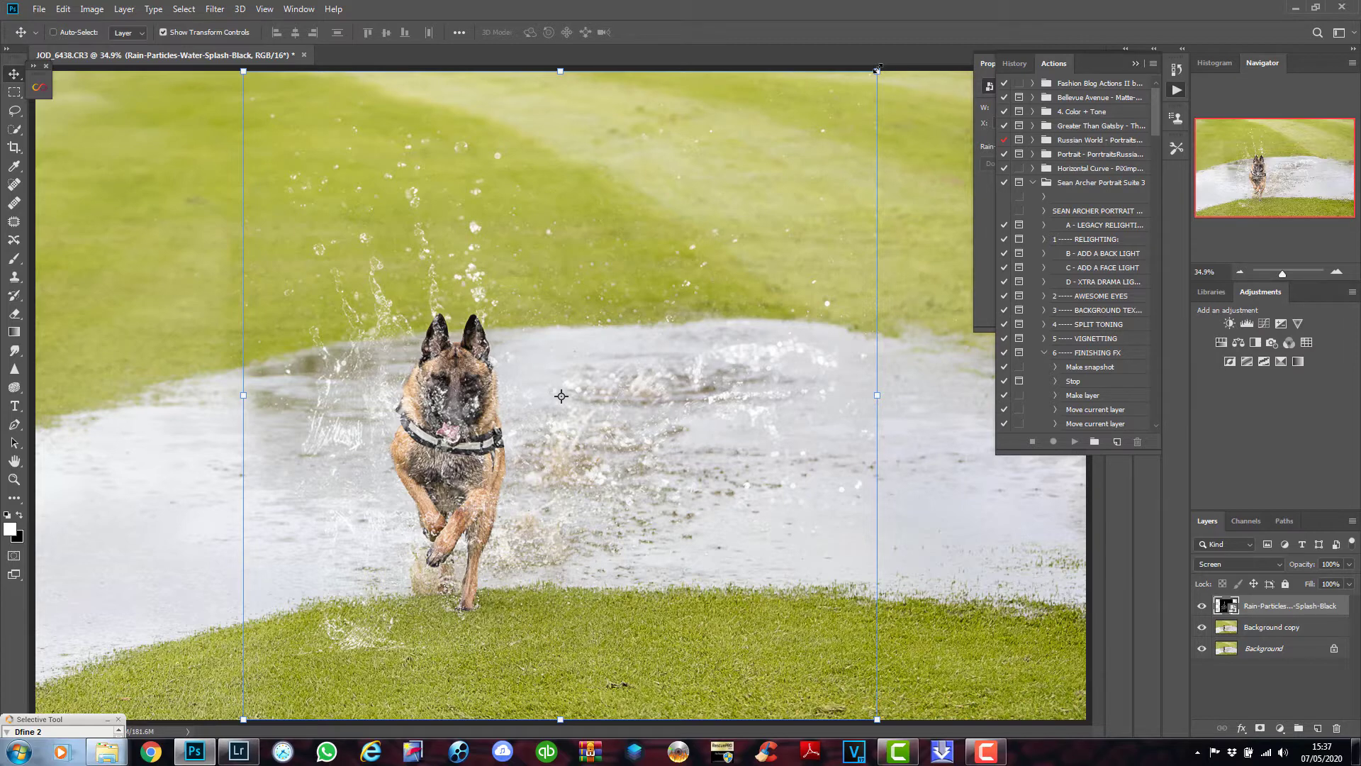
left_click_drag(877, 70, 736, 292)
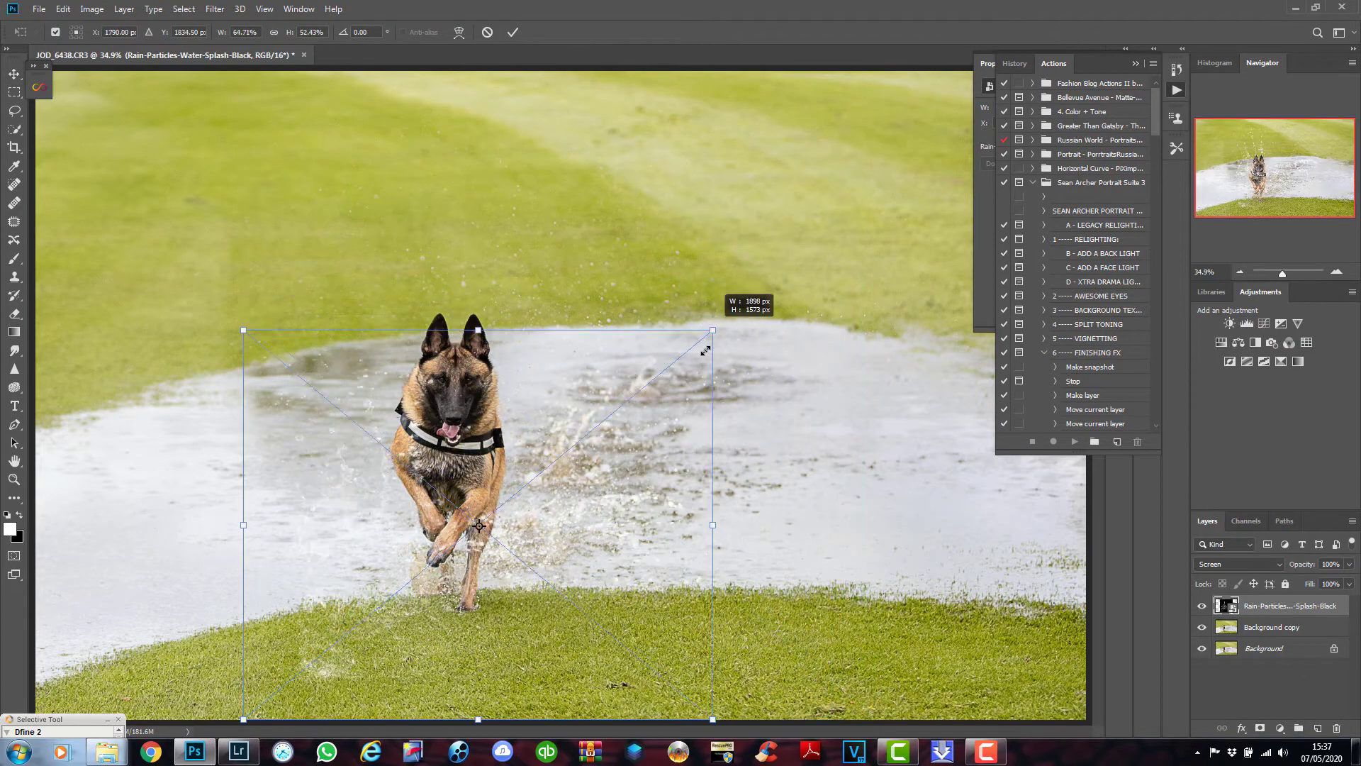
left_click_drag(705, 350, 560, 450)
left_click_drag(461, 580, 520, 546)
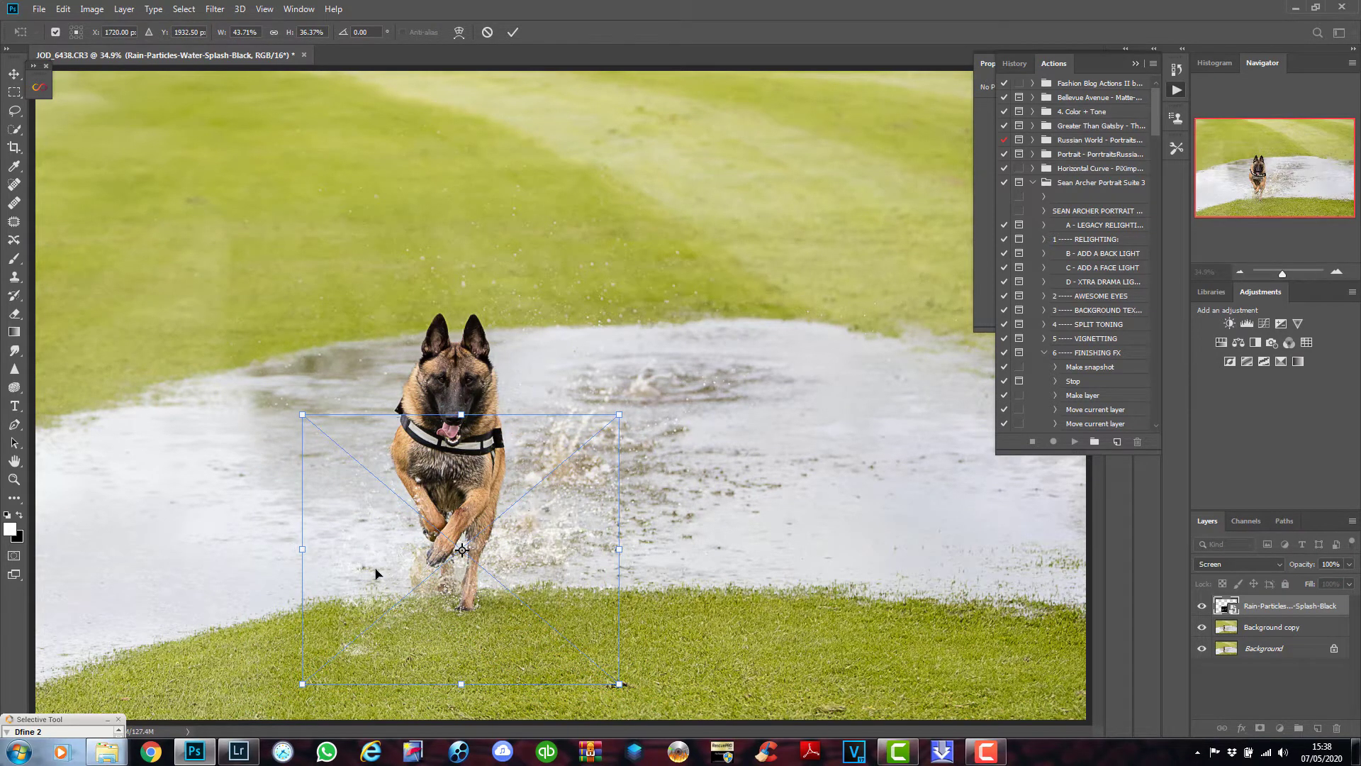
scroll(376, 573, "up", 3)
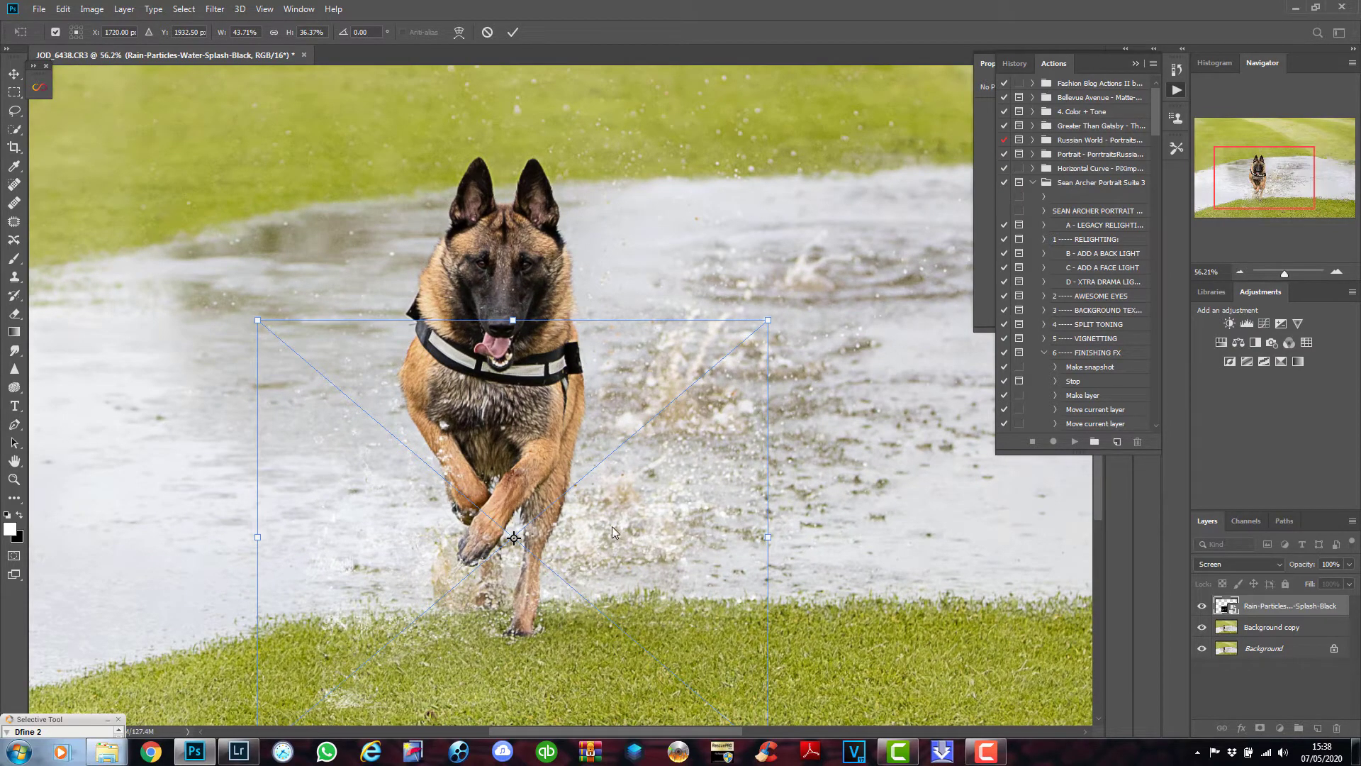
left_click_drag(612, 530, 626, 523)
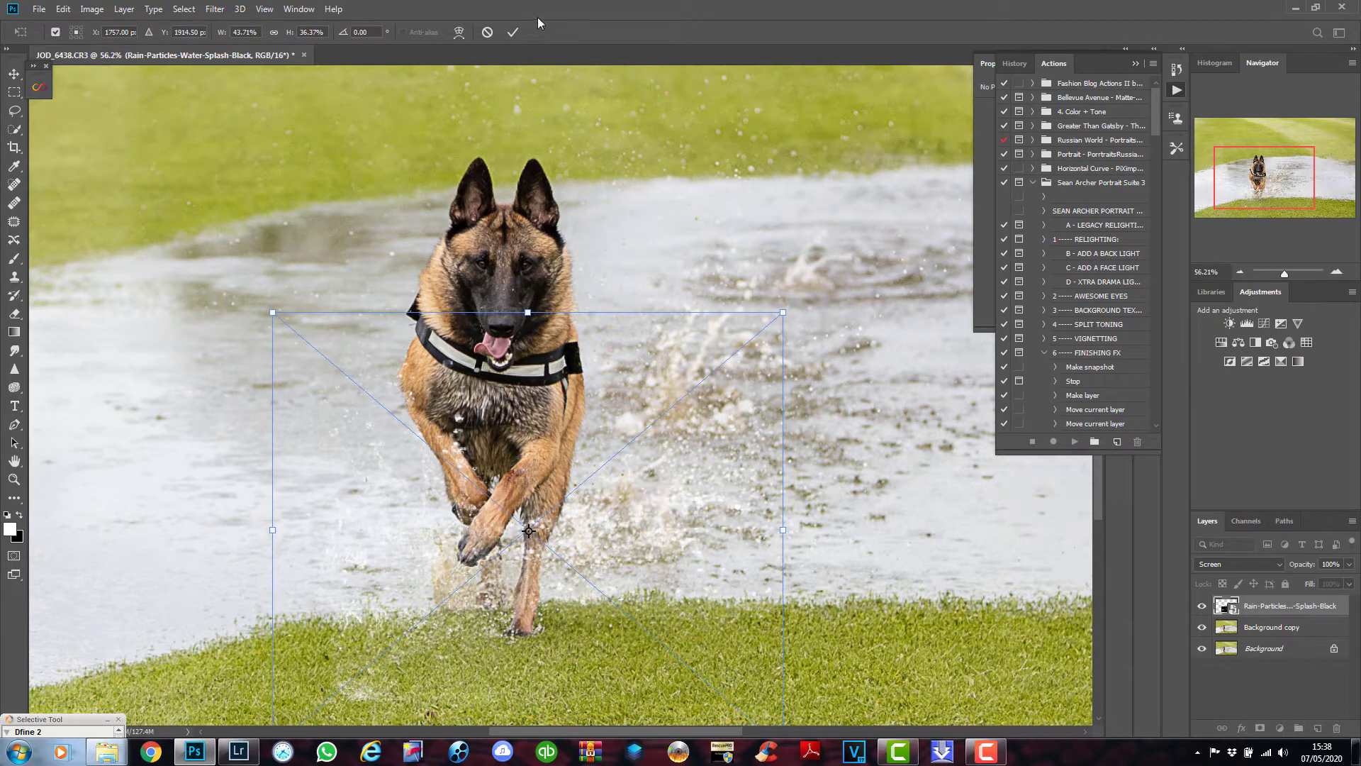
left_click(513, 33)
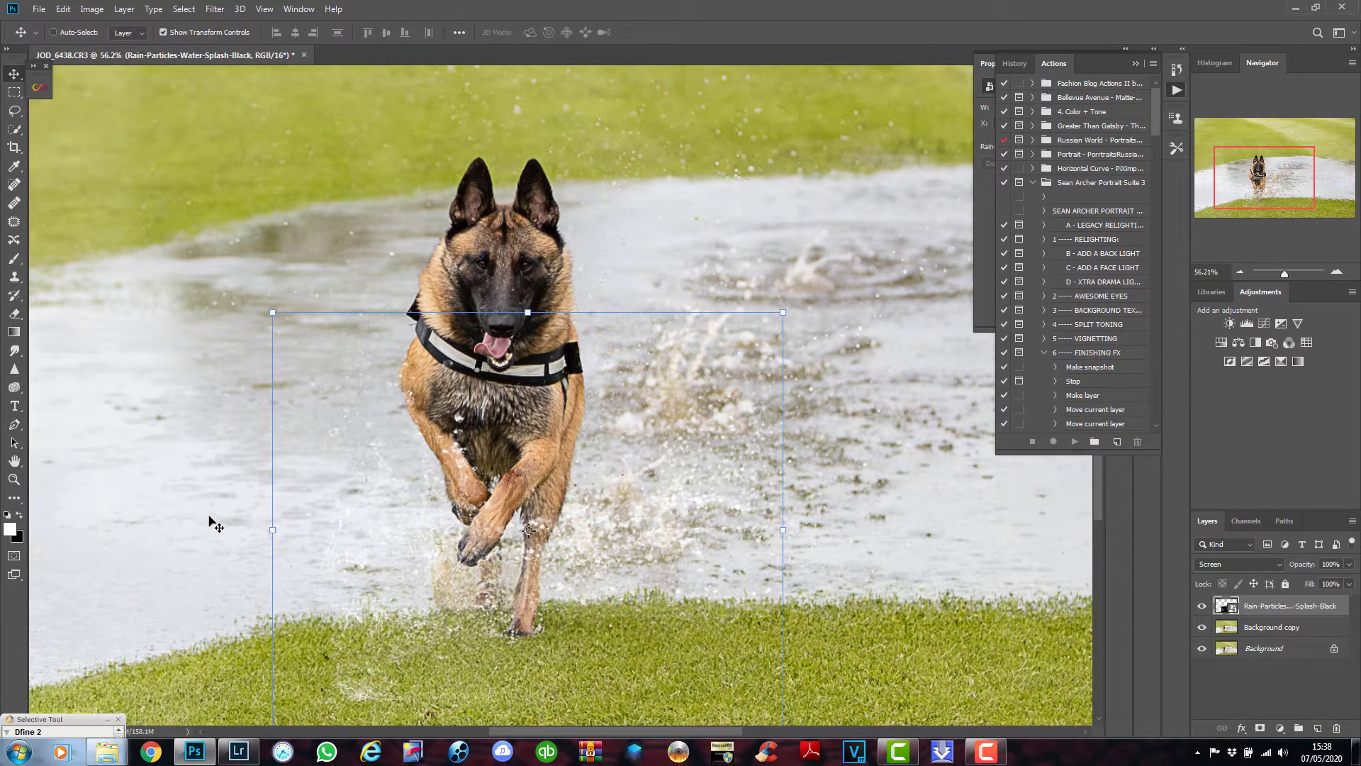
scroll(234, 523, "down", 2)
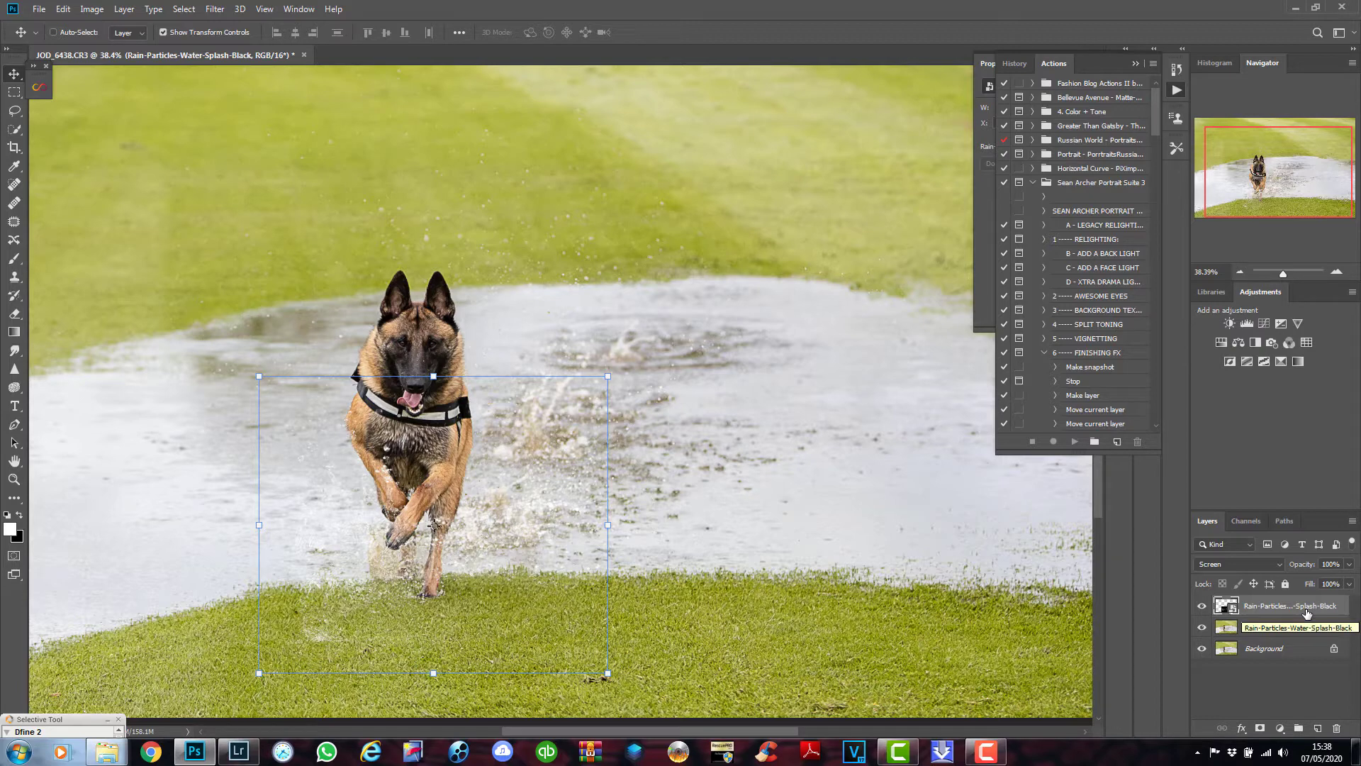
- Duplicate the splash layer, merge both copies into one, and set it to Screen
key("ctrl+j")
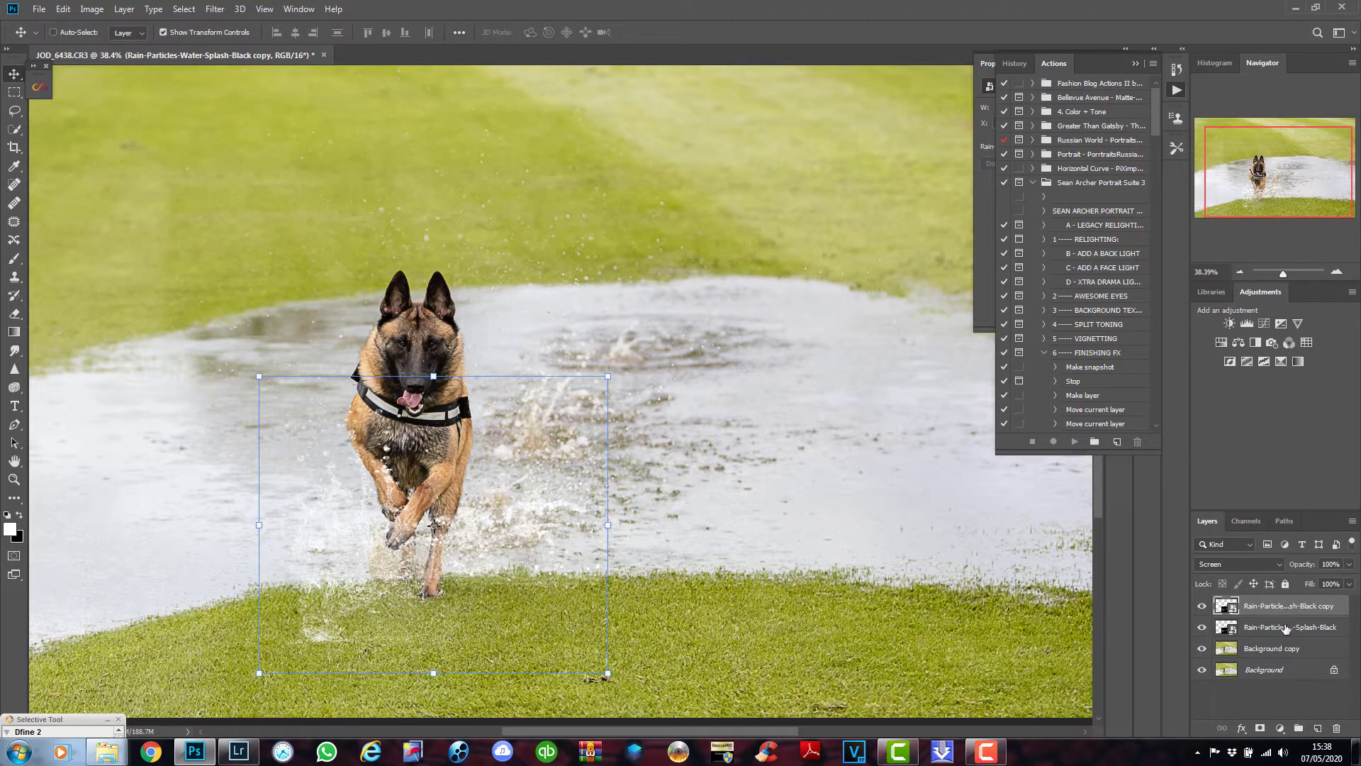
left_click(1287, 628, "ctrl")
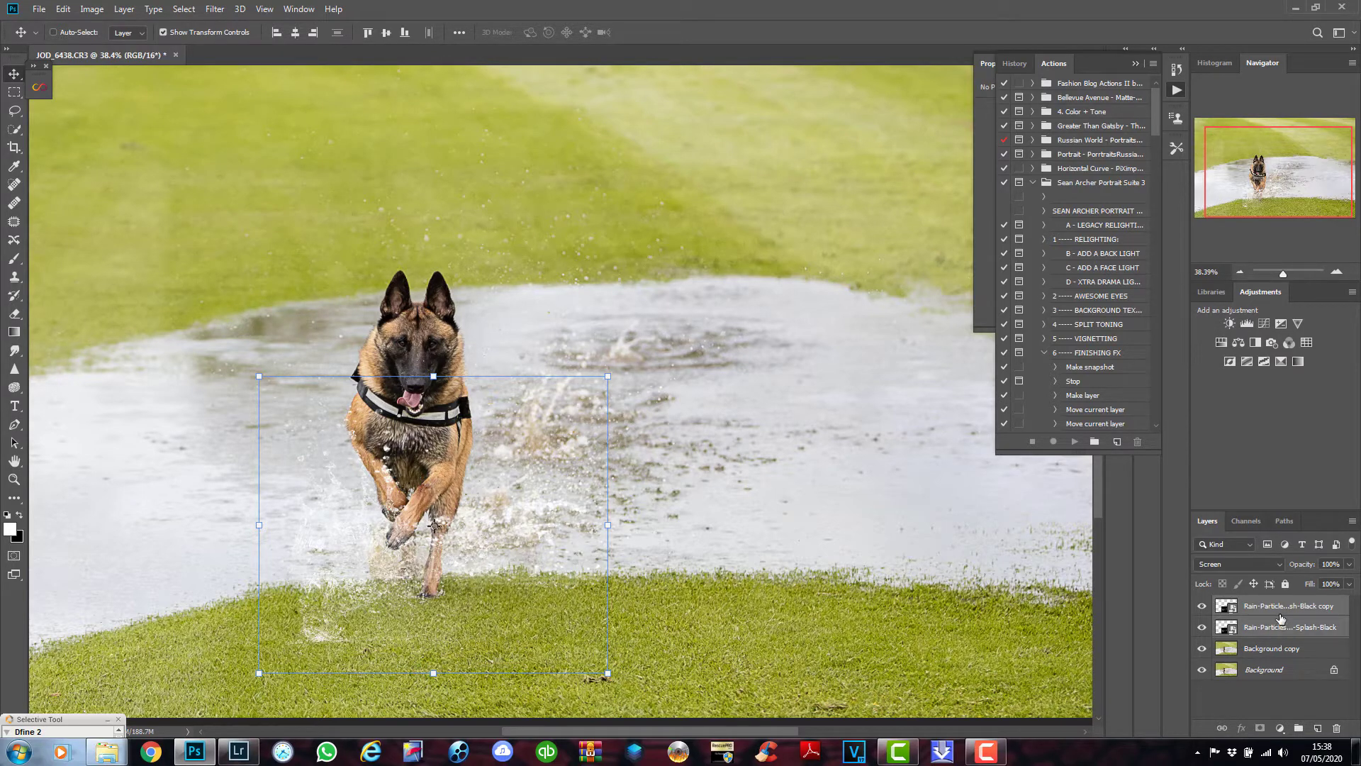
right_click(1279, 614)
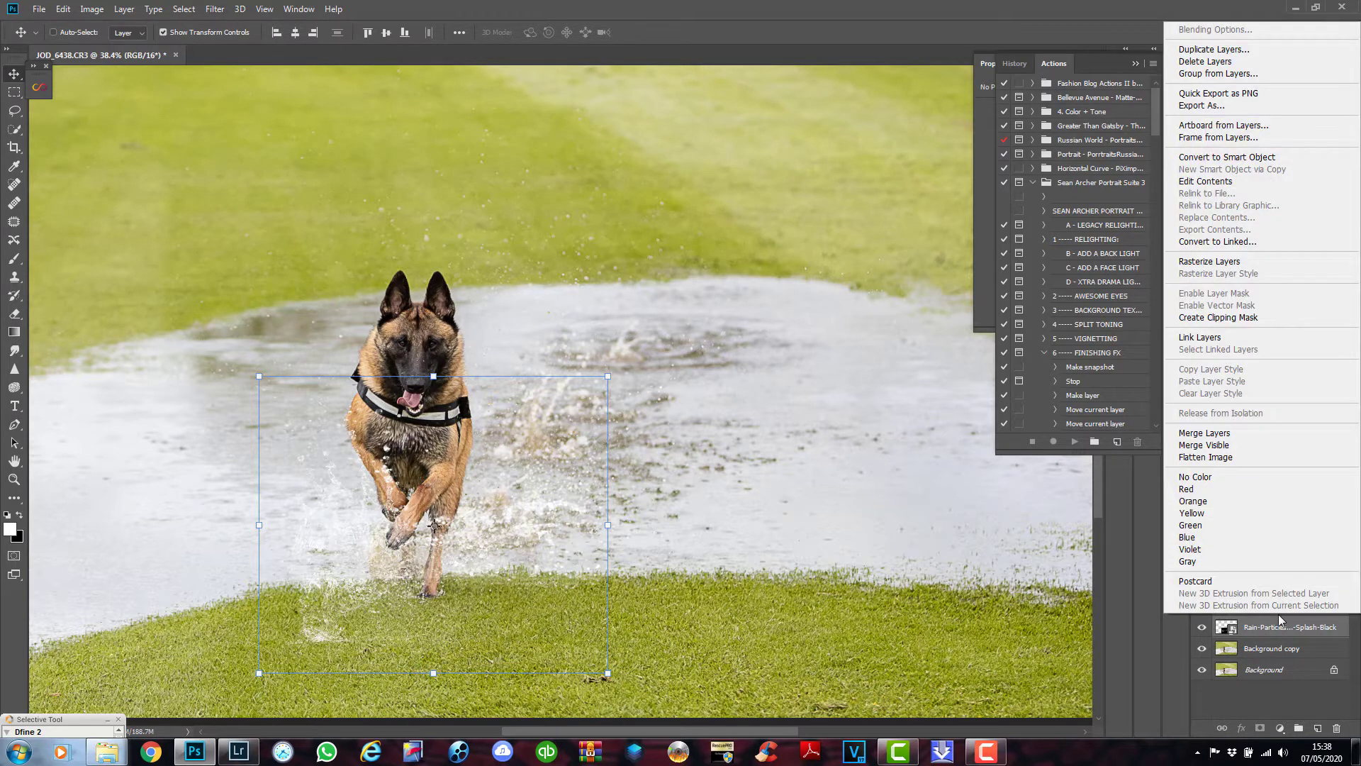
left_click(1229, 435)
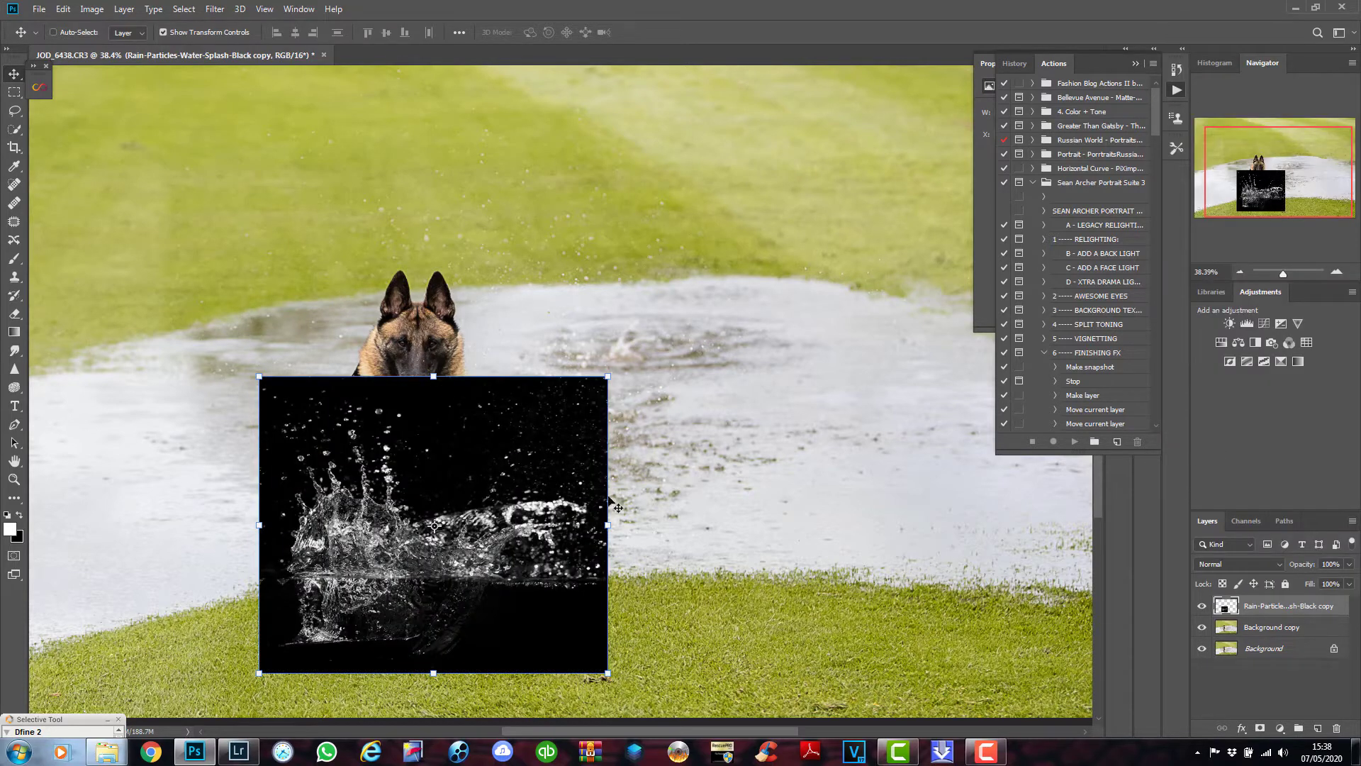
left_click(1235, 565)
left_click(1235, 507)
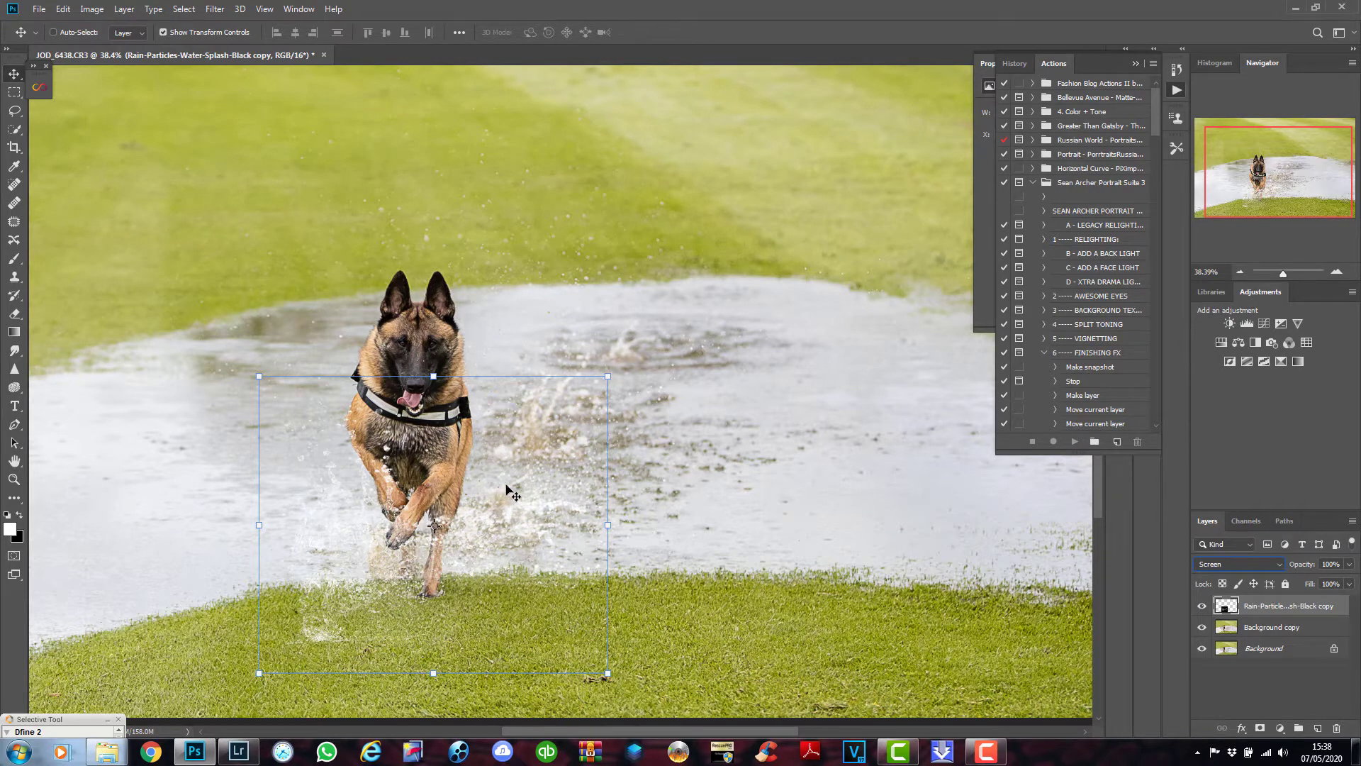
- Stretch the merged splash upward to about 94.11% by 120.99% around the dog
left_click(608, 373)
left_click_drag(609, 371, 588, 312)
left_click(652, 33)
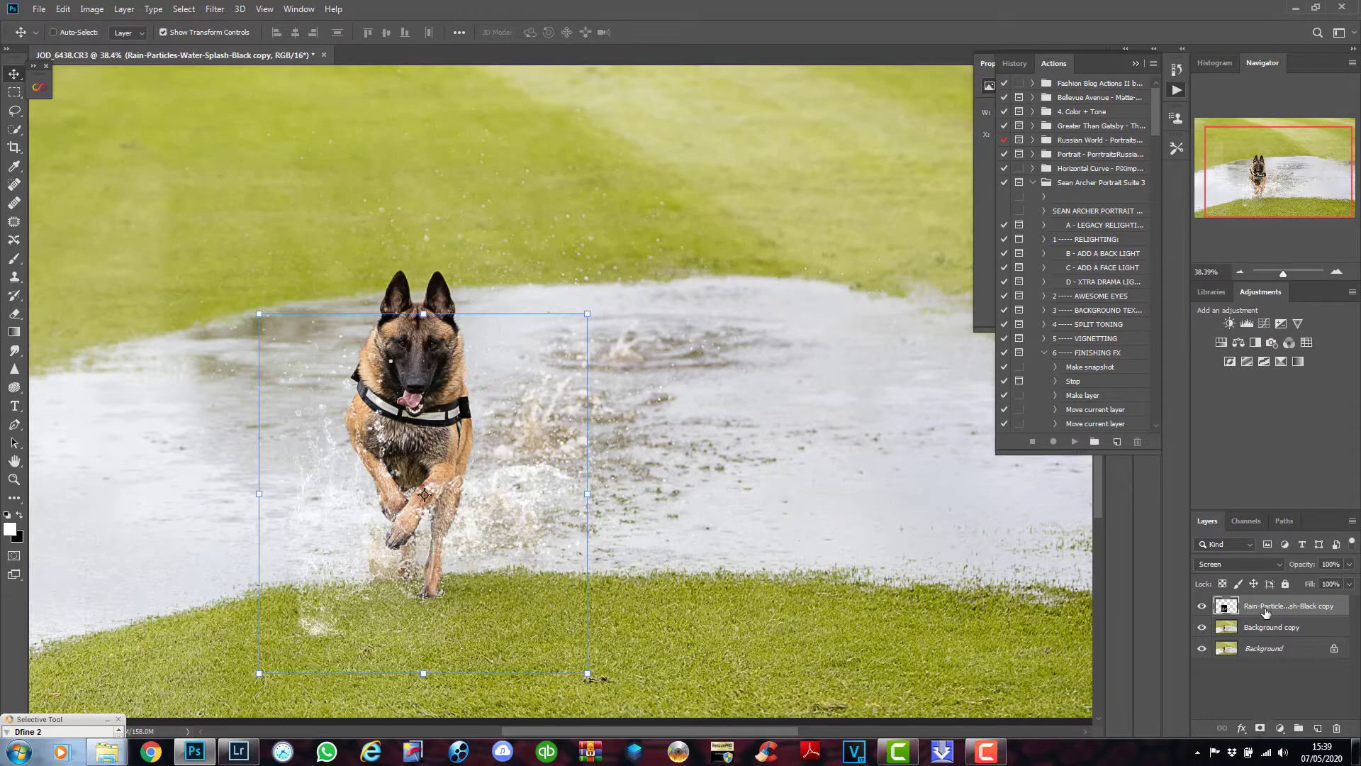
- Add a layer mask to the splash layer and set the Brush to 100% opacity and 161 px
left_click(1260, 728)
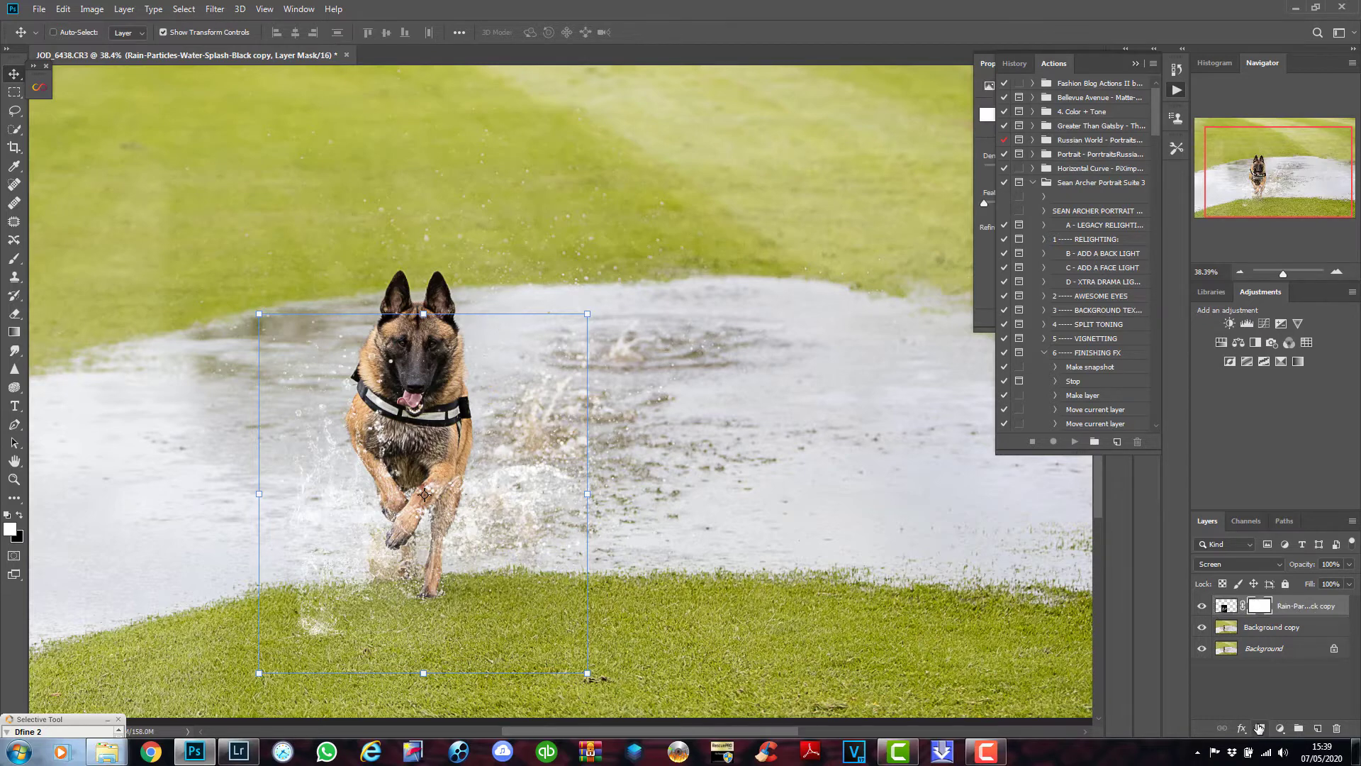
left_click(14, 259)
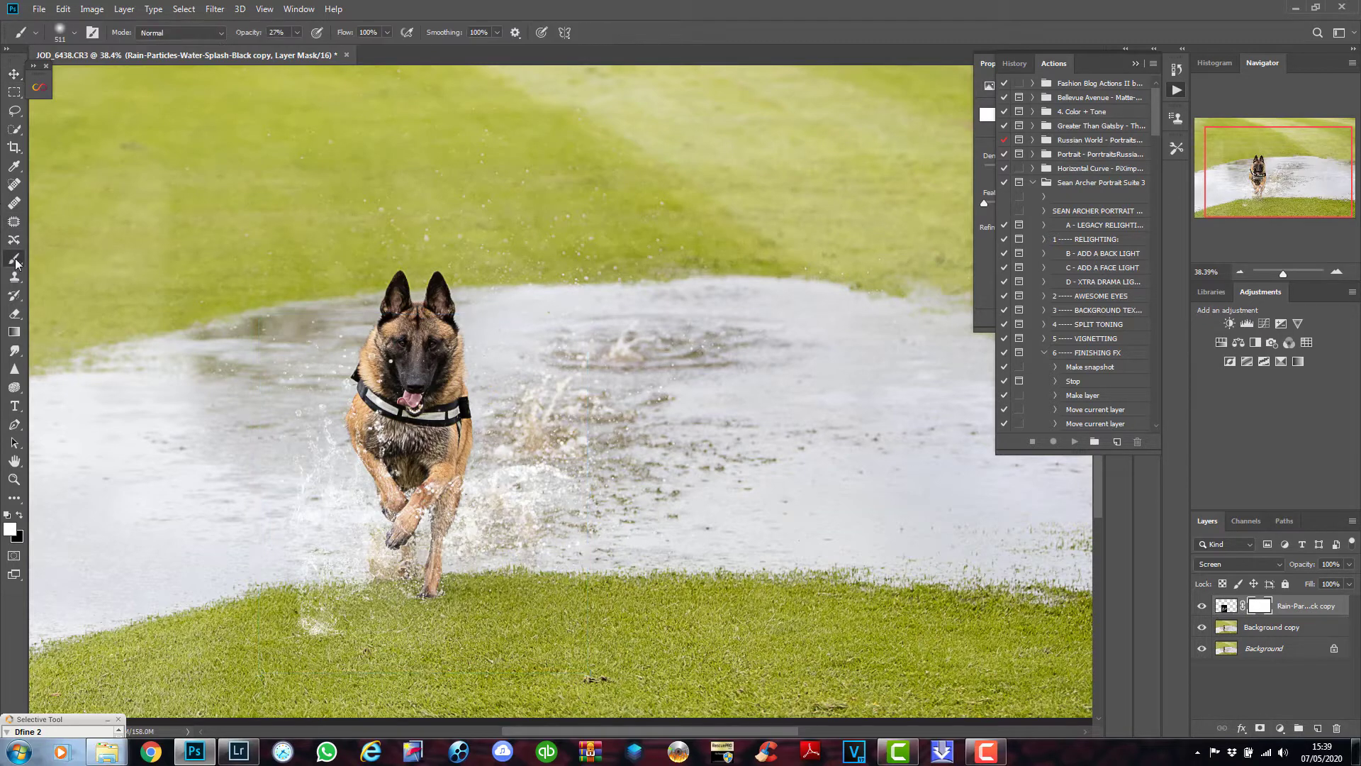
left_click(296, 32)
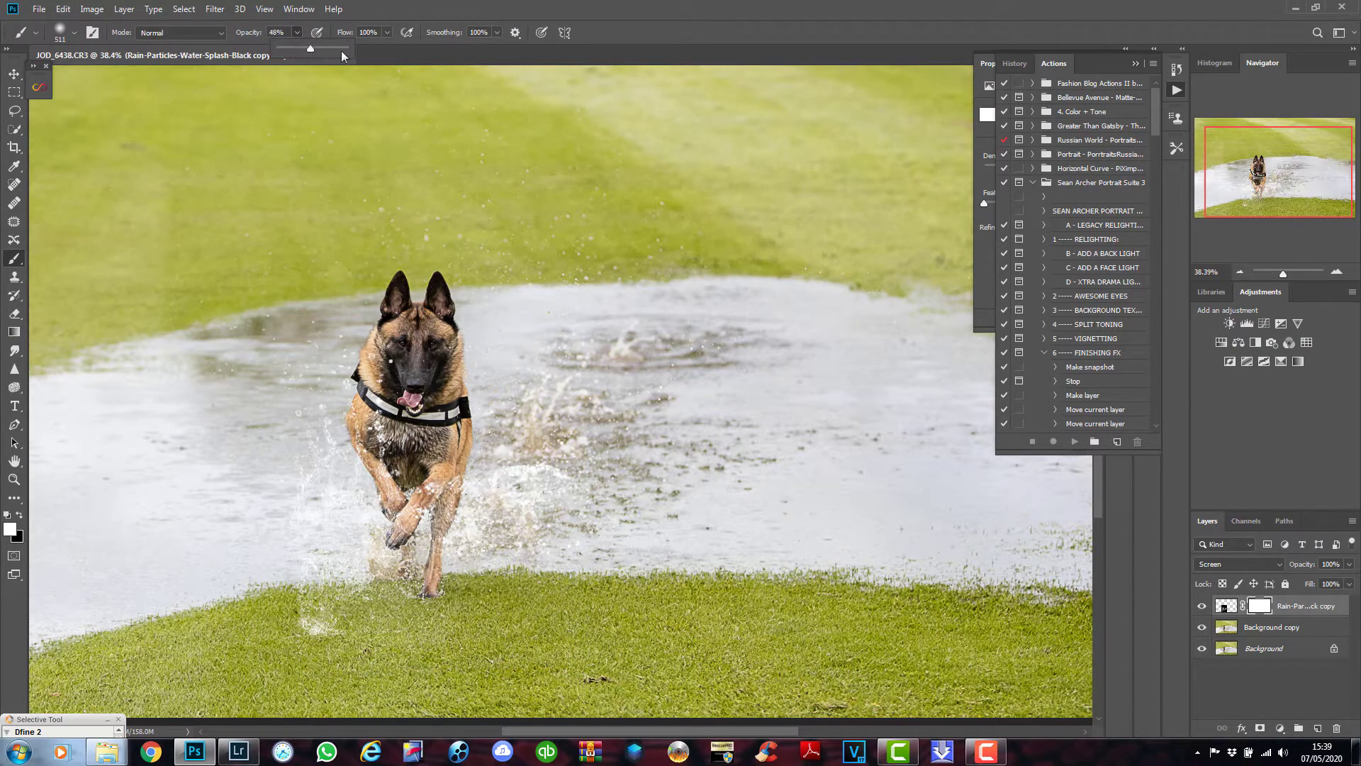
left_click_drag(358, 56, 368, 58)
left_click(15, 480)
left_click_drag(300, 653, 400, 602)
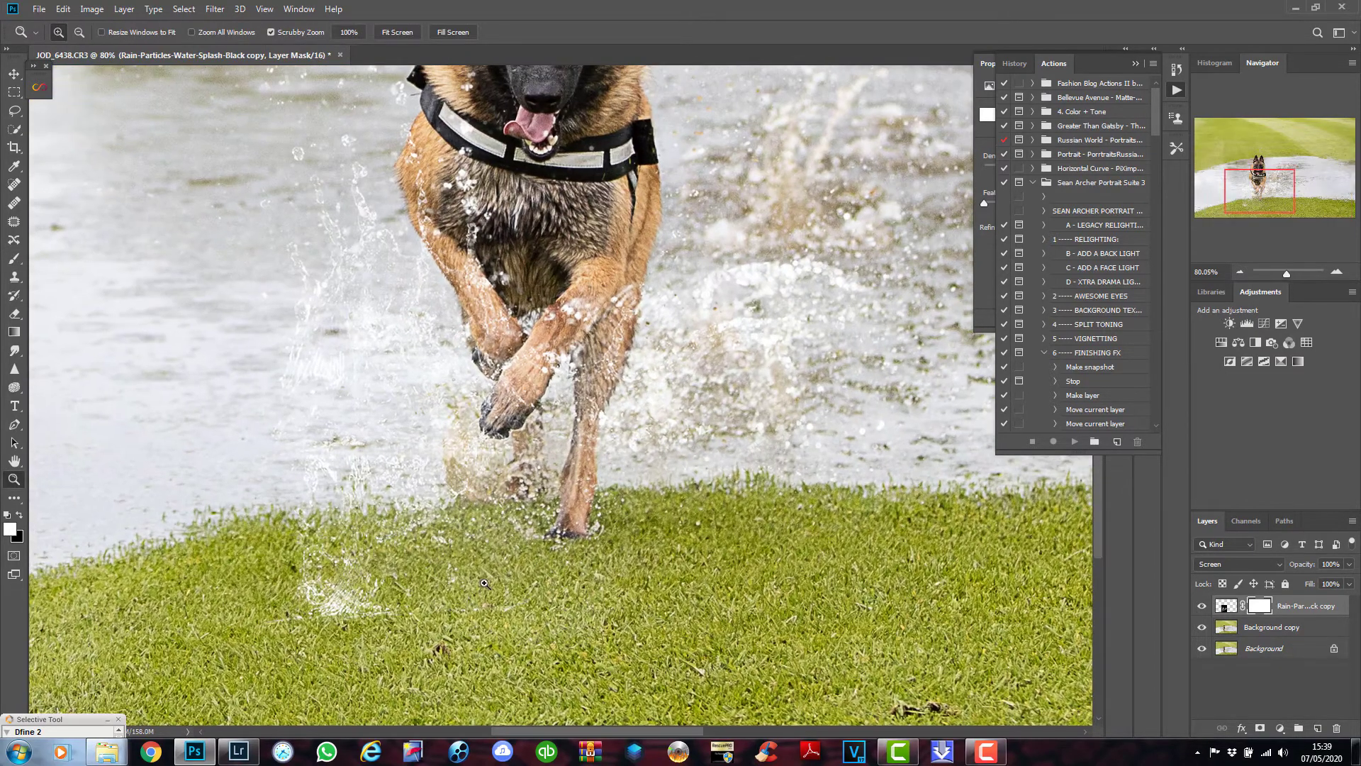
left_click(14, 258)
right_click(414, 347)
double_click(546, 361)
type("161")
key("Return")
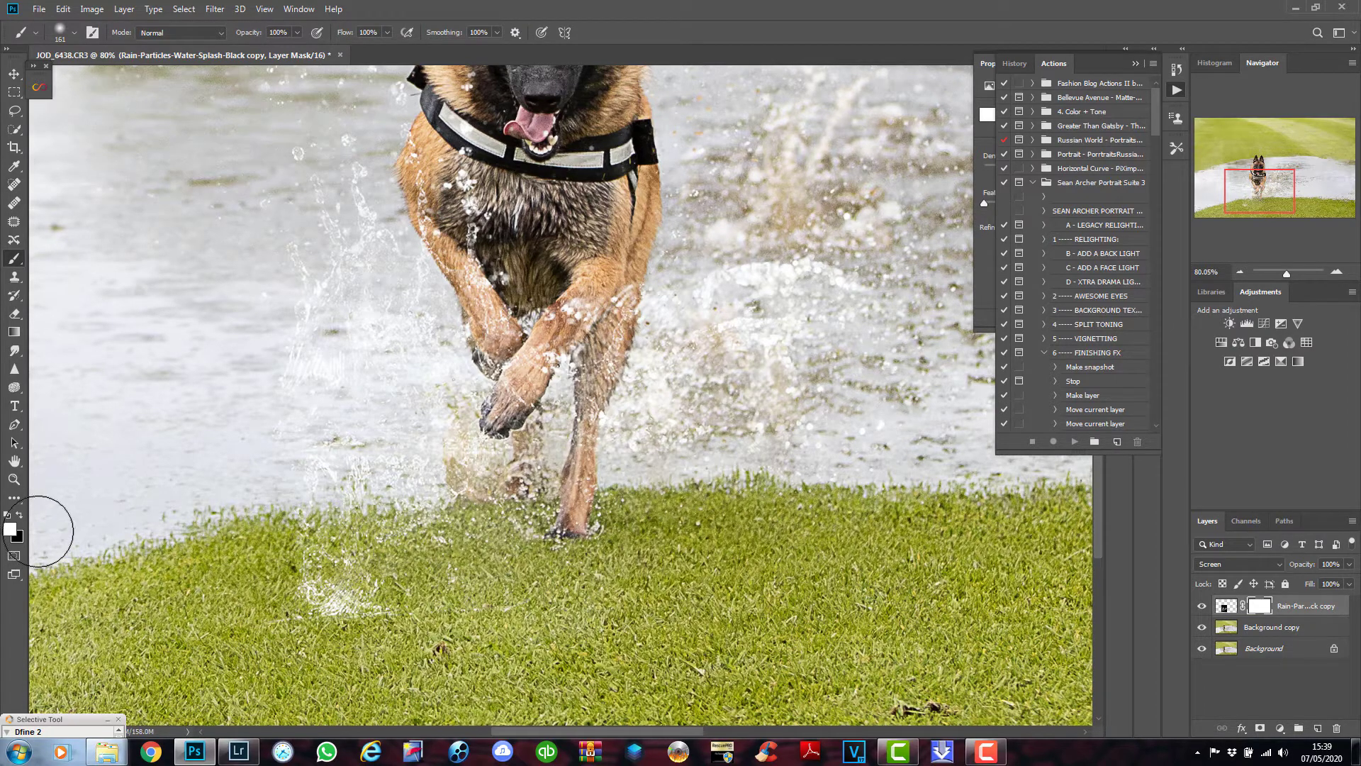
- Paint black on the mask over the stray splash on the grass, touching up with white
left_click(21, 516)
mouse_move(318, 637)
left_mouse_down()
mouse_move(371, 629)
mouse_move(354, 596)
mouse_move(269, 606)
mouse_move(317, 614)
left_mouse_up()
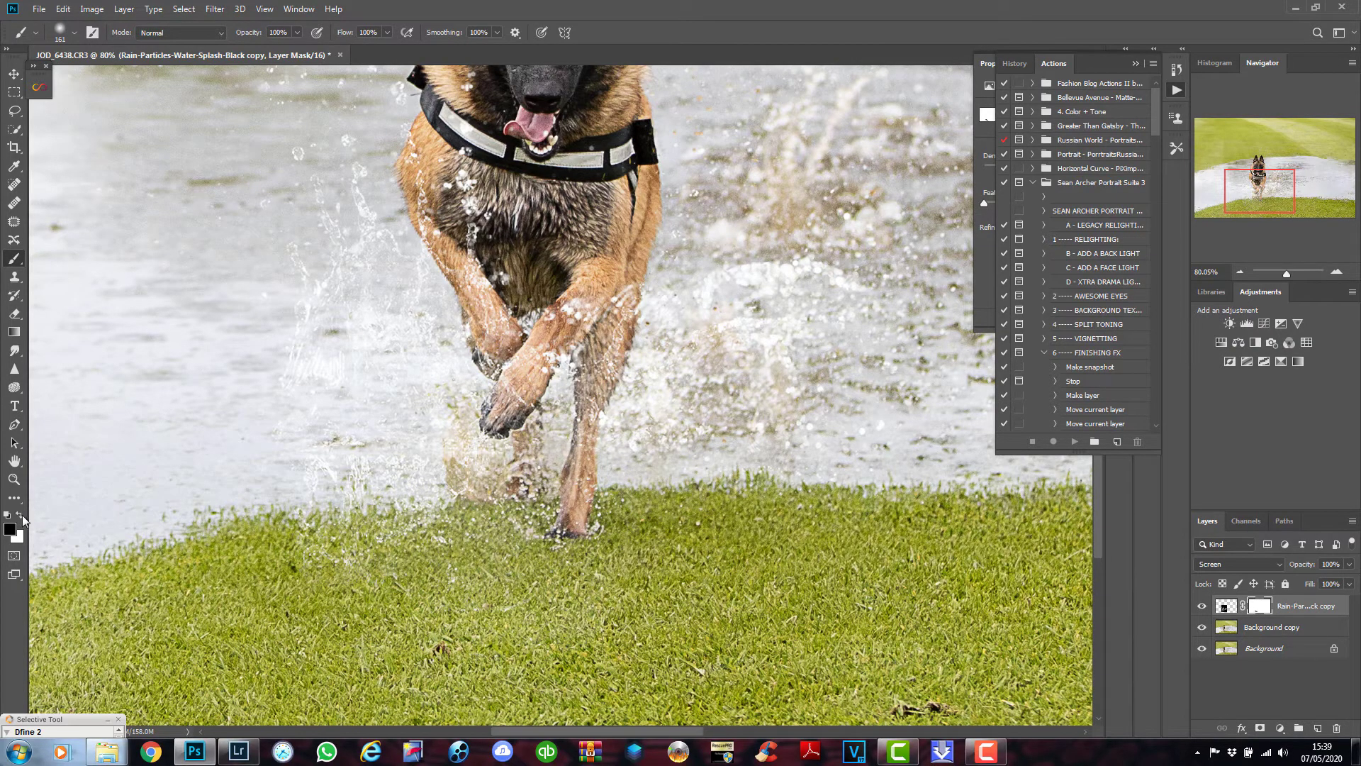
left_click(20, 518)
left_click_drag(305, 627, 369, 607)
mouse_move(279, 606)
left_mouse_down()
mouse_move(264, 599)
mouse_move(359, 628)
mouse_move(268, 616)
left_mouse_up()
left_click(20, 514)
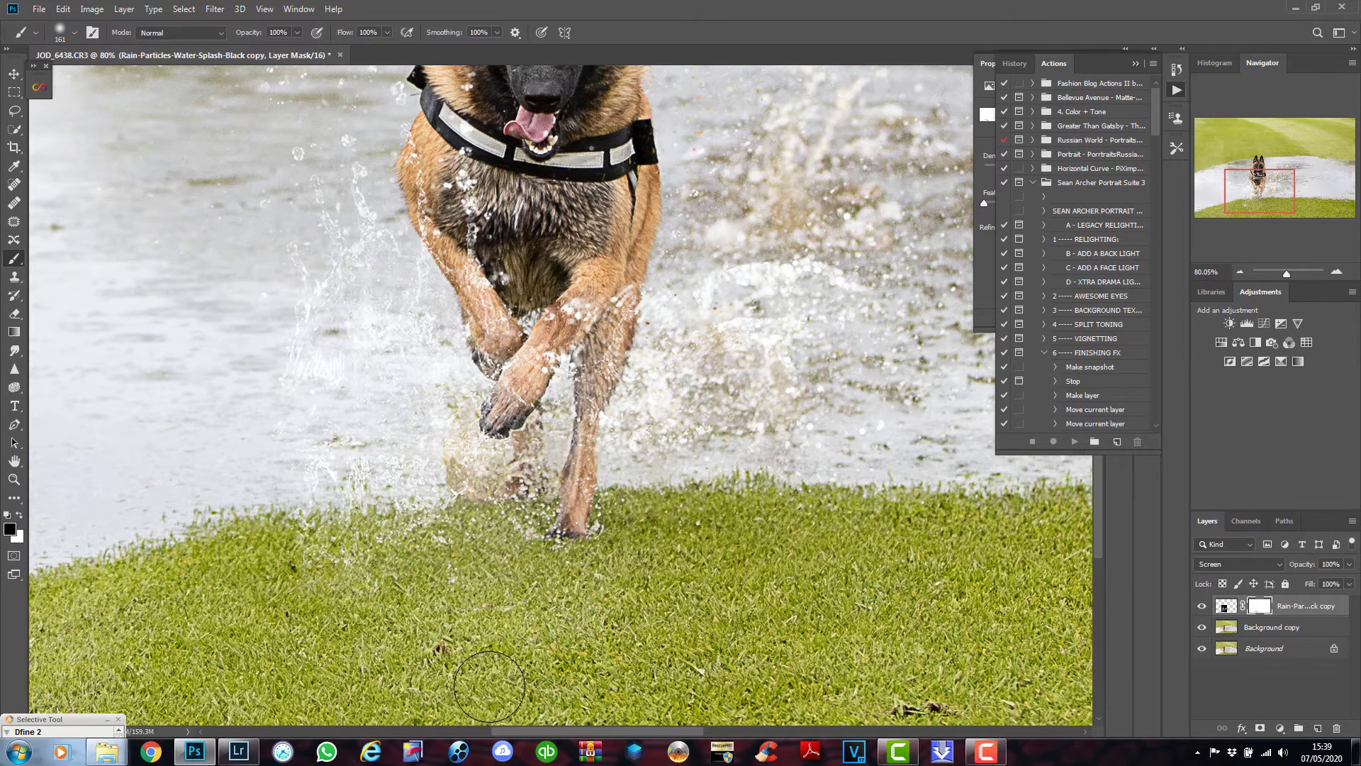
left_click(14, 479)
left_click(395, 32)
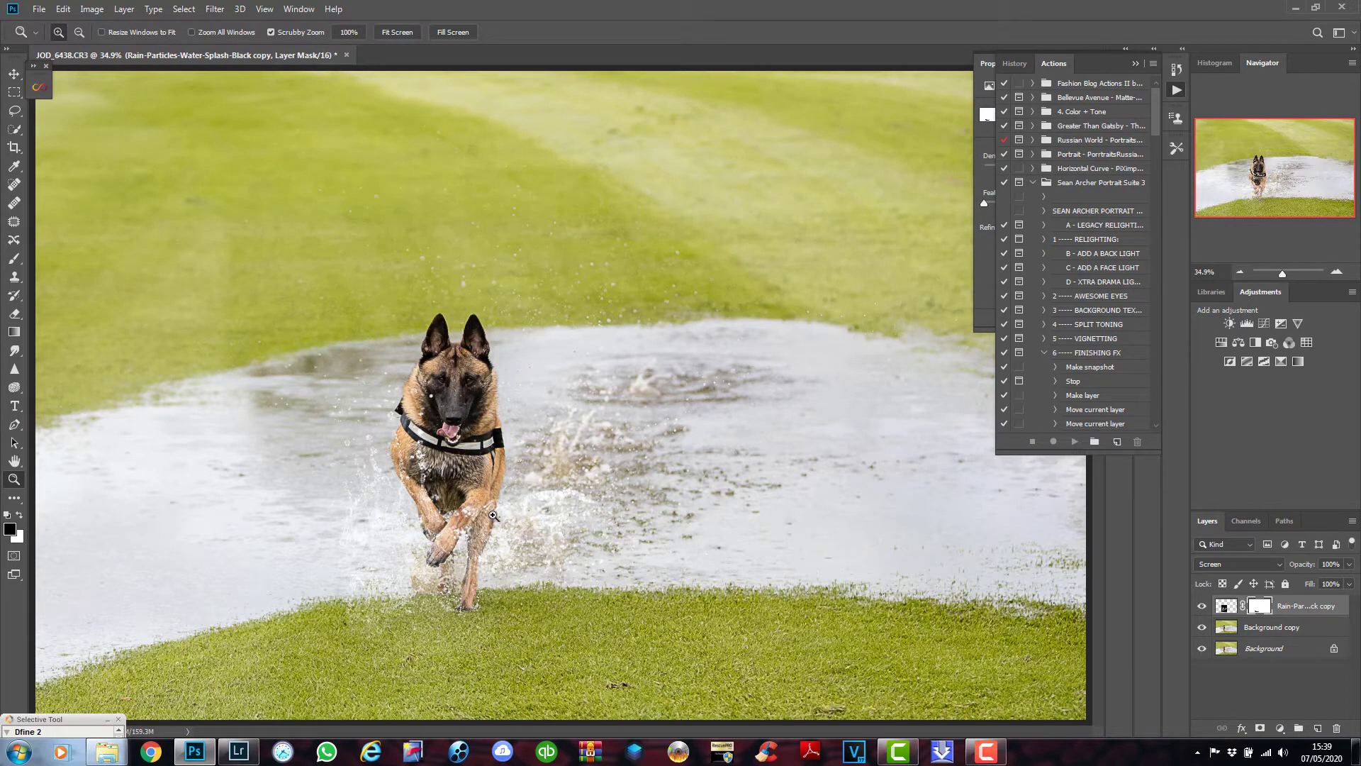
- Merge the splash layer down into the Background copy photo layer
left_click(1315, 631)
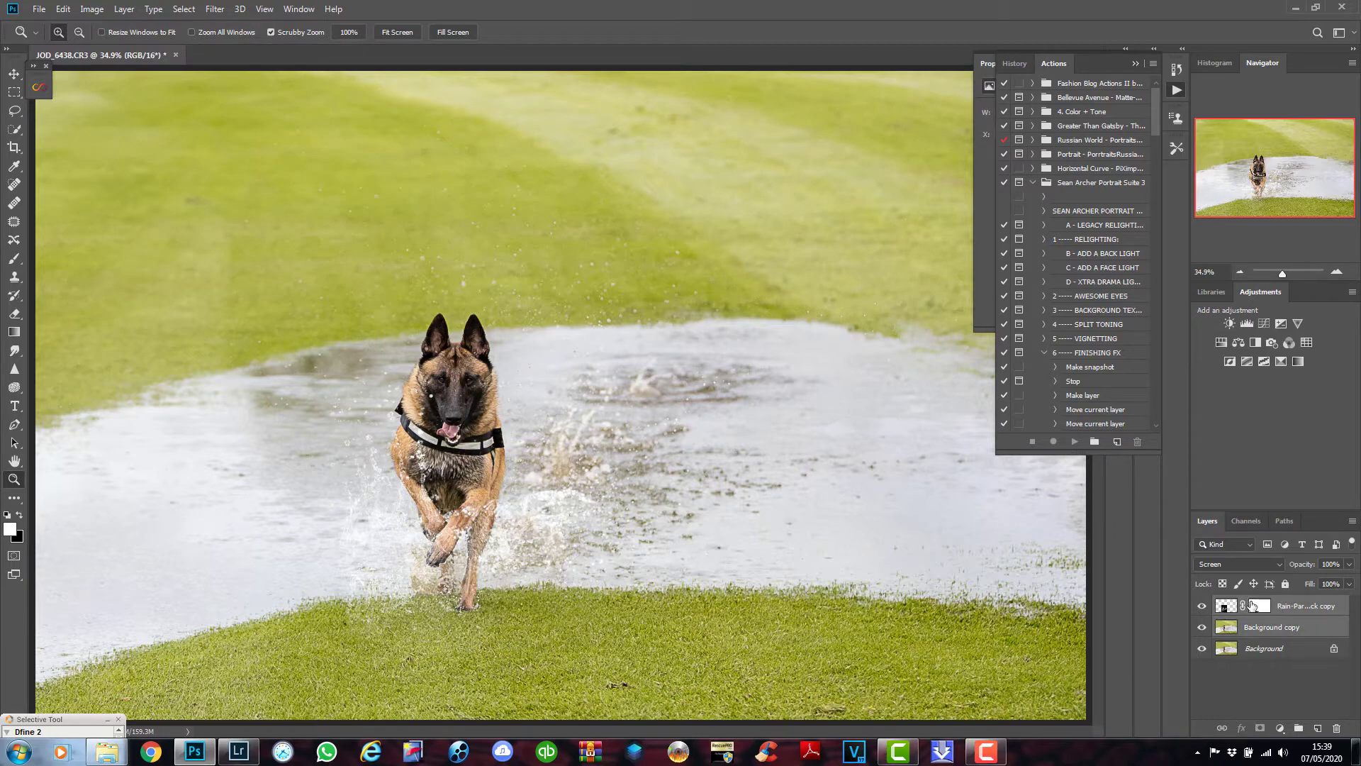
right_click(1280, 627)
left_click(1232, 440)
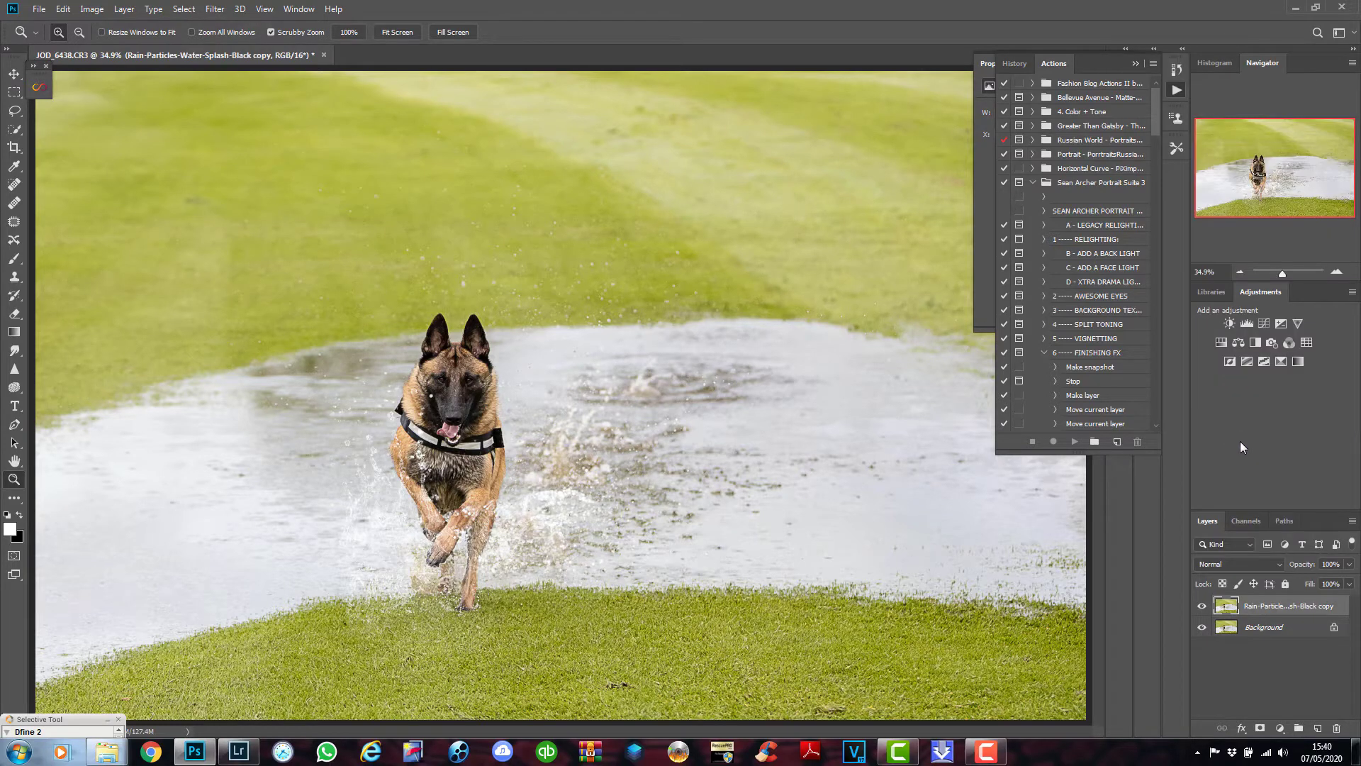
- Add a Curves adjustment layer in Multiply mode with its mask inverted to black
left_click(1265, 322)
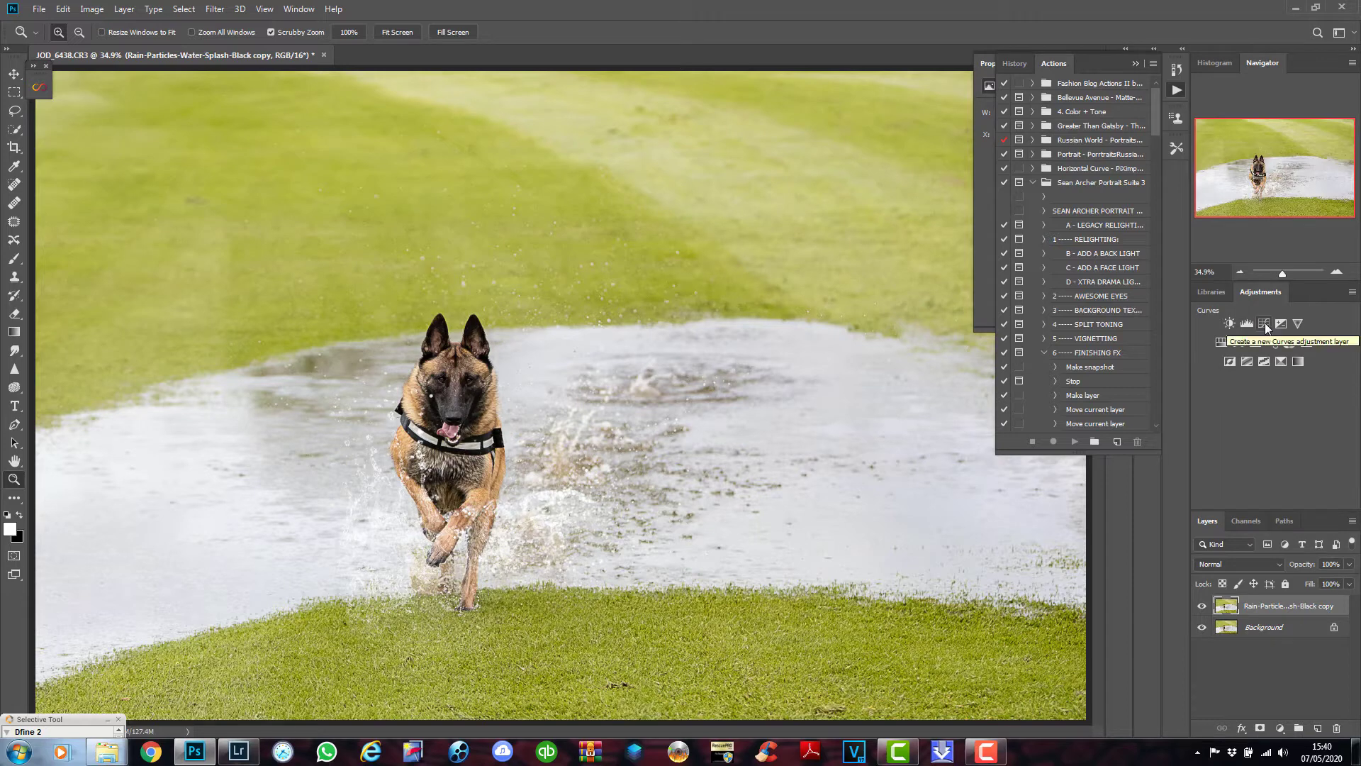
left_click(1244, 564)
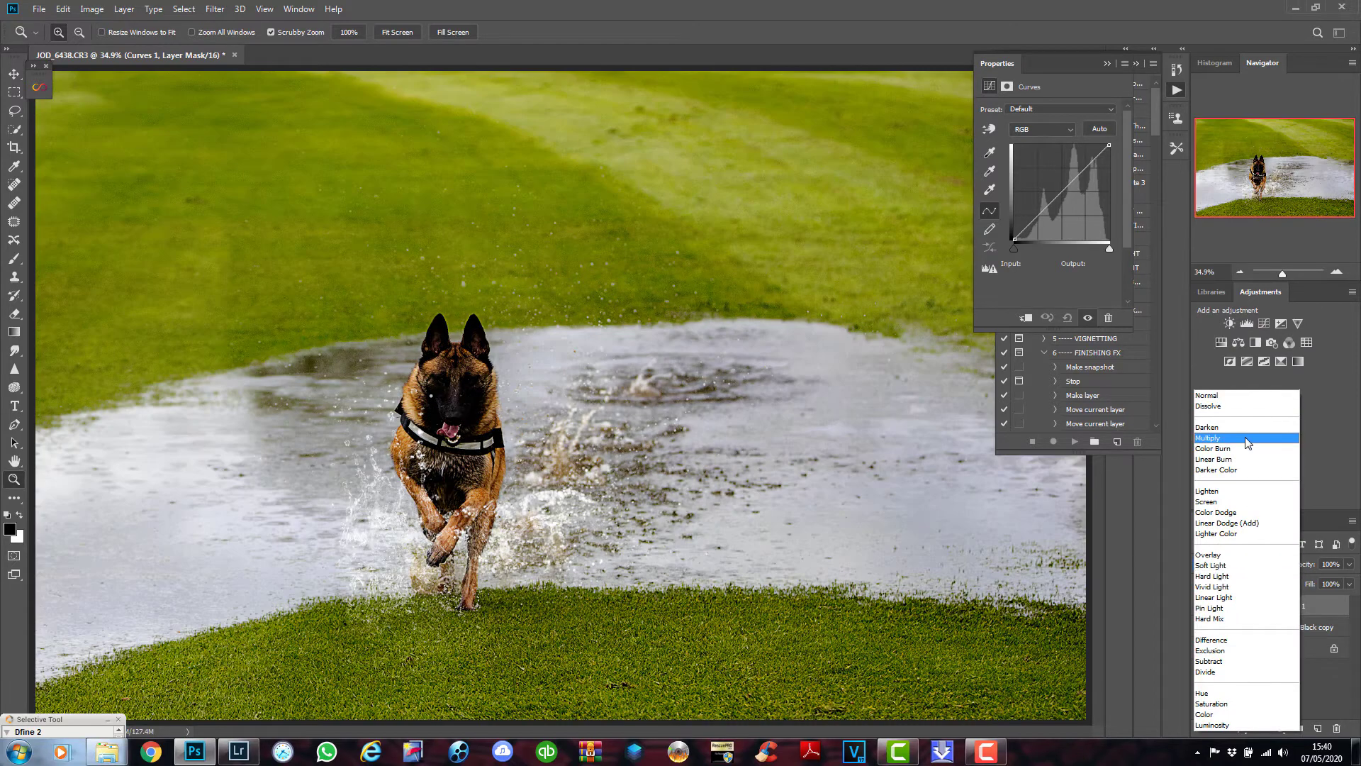
left_click(1246, 438)
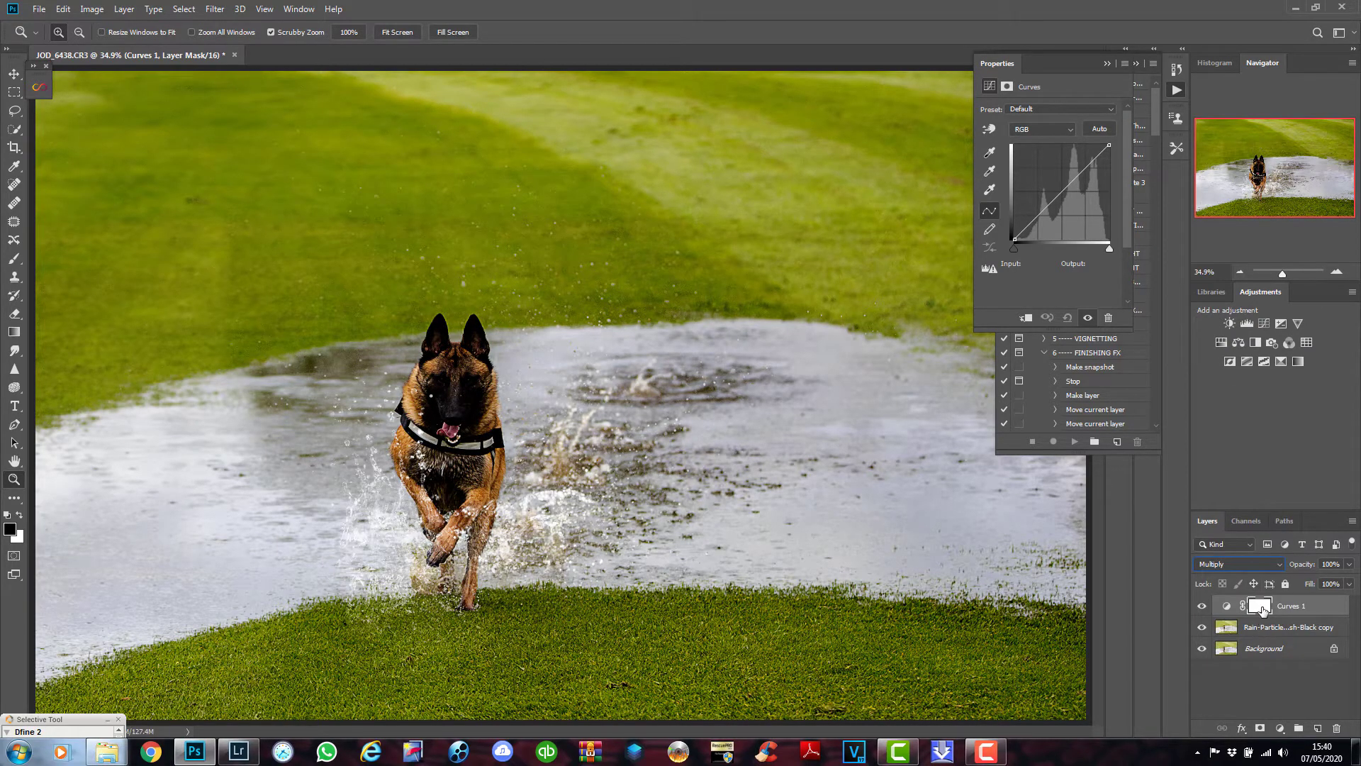
key("ctrl+i")
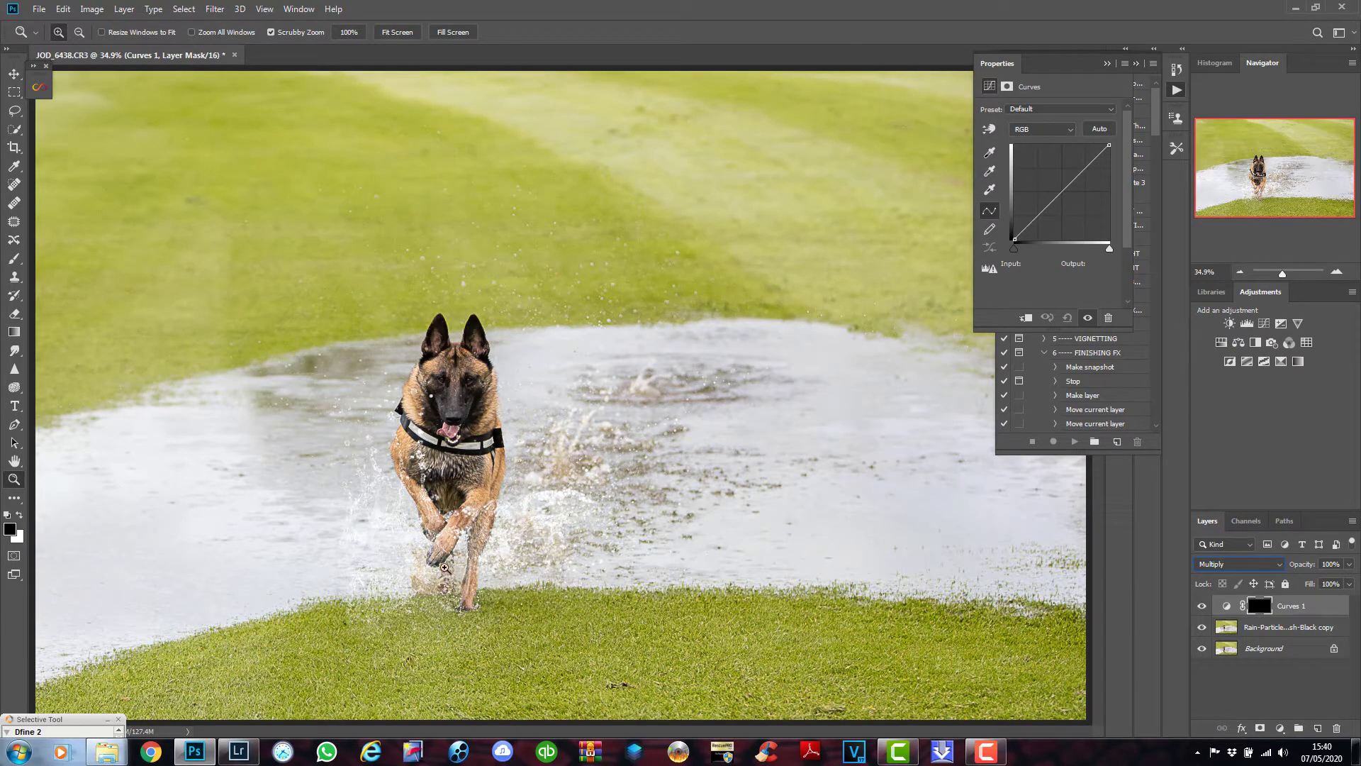
- Paint white at 25% opacity with a 464 px Soft Round brush over the lower grass on the Curves 1 mask
left_click(14, 258)
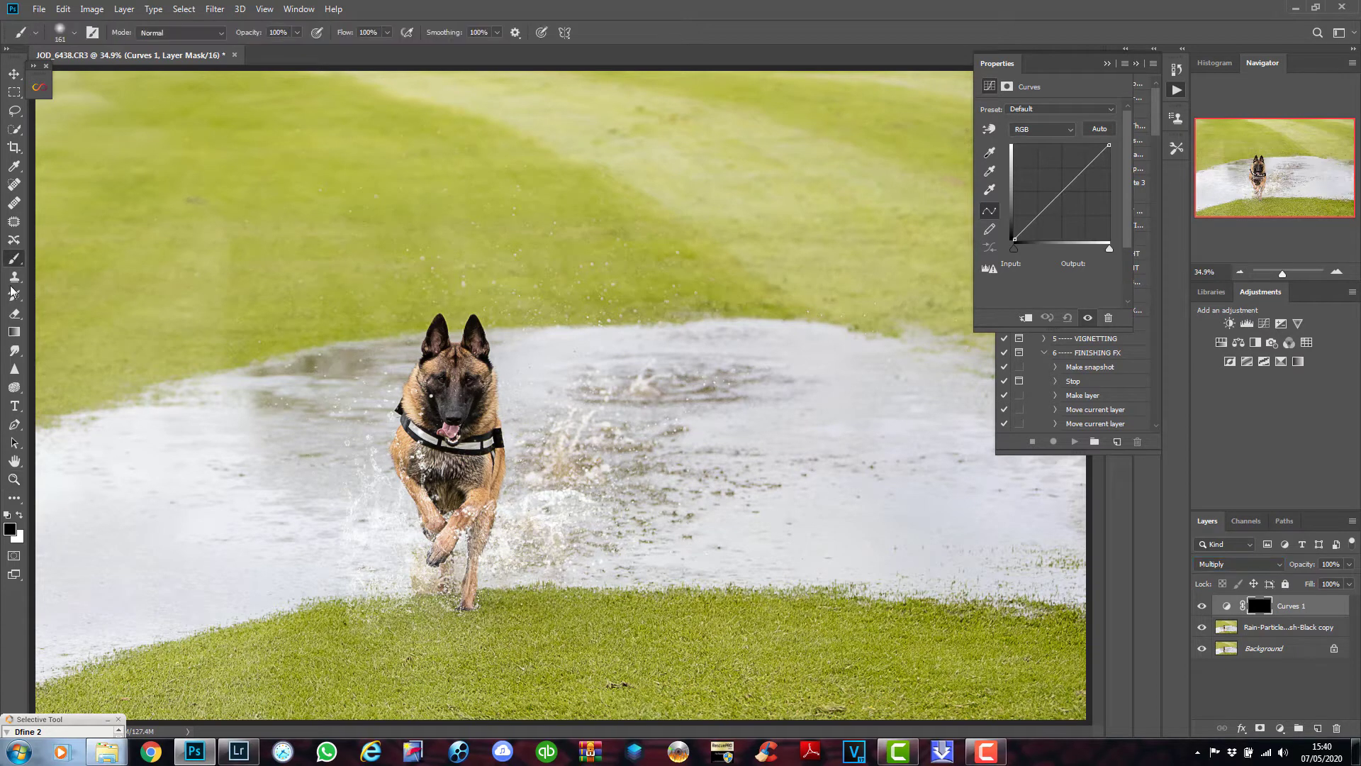
left_click(9, 516)
left_click(296, 32)
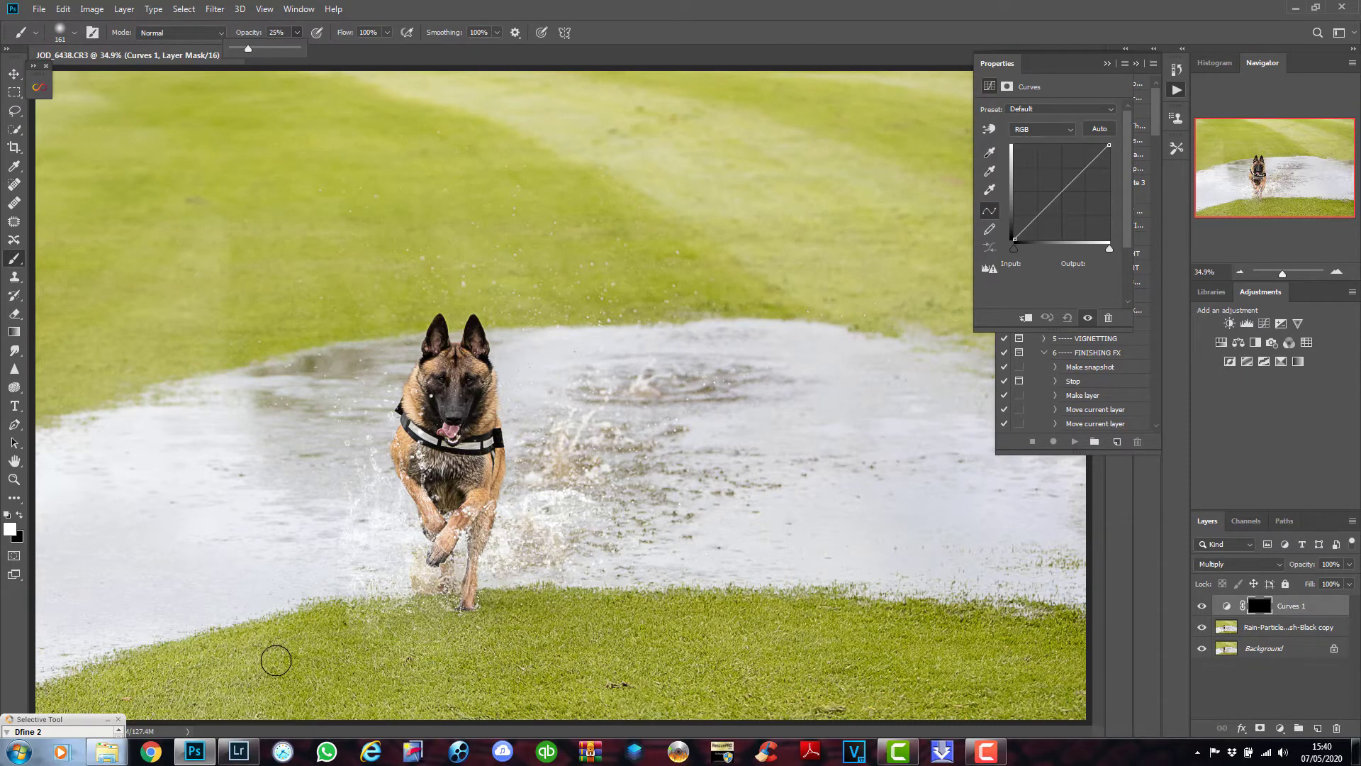
right_click(228, 657)
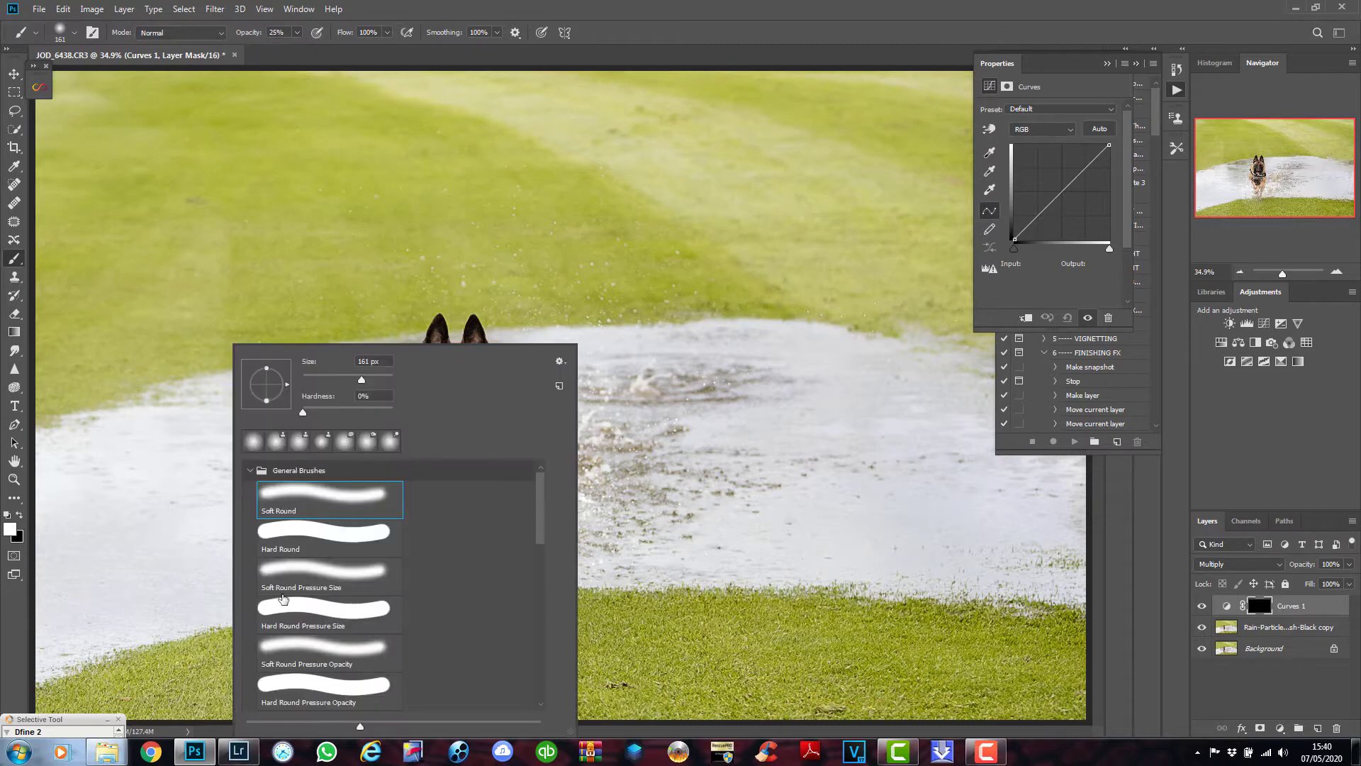
left_click(382, 380)
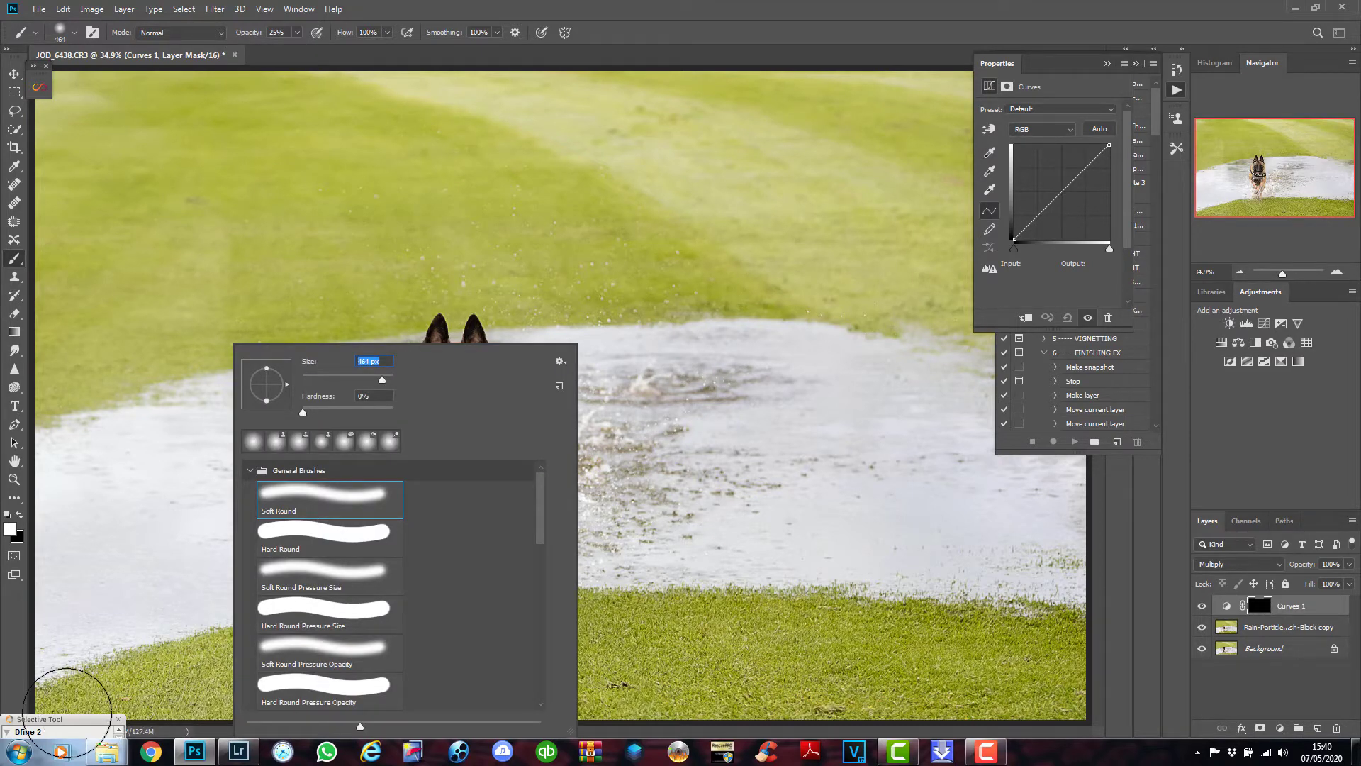
key("Return")
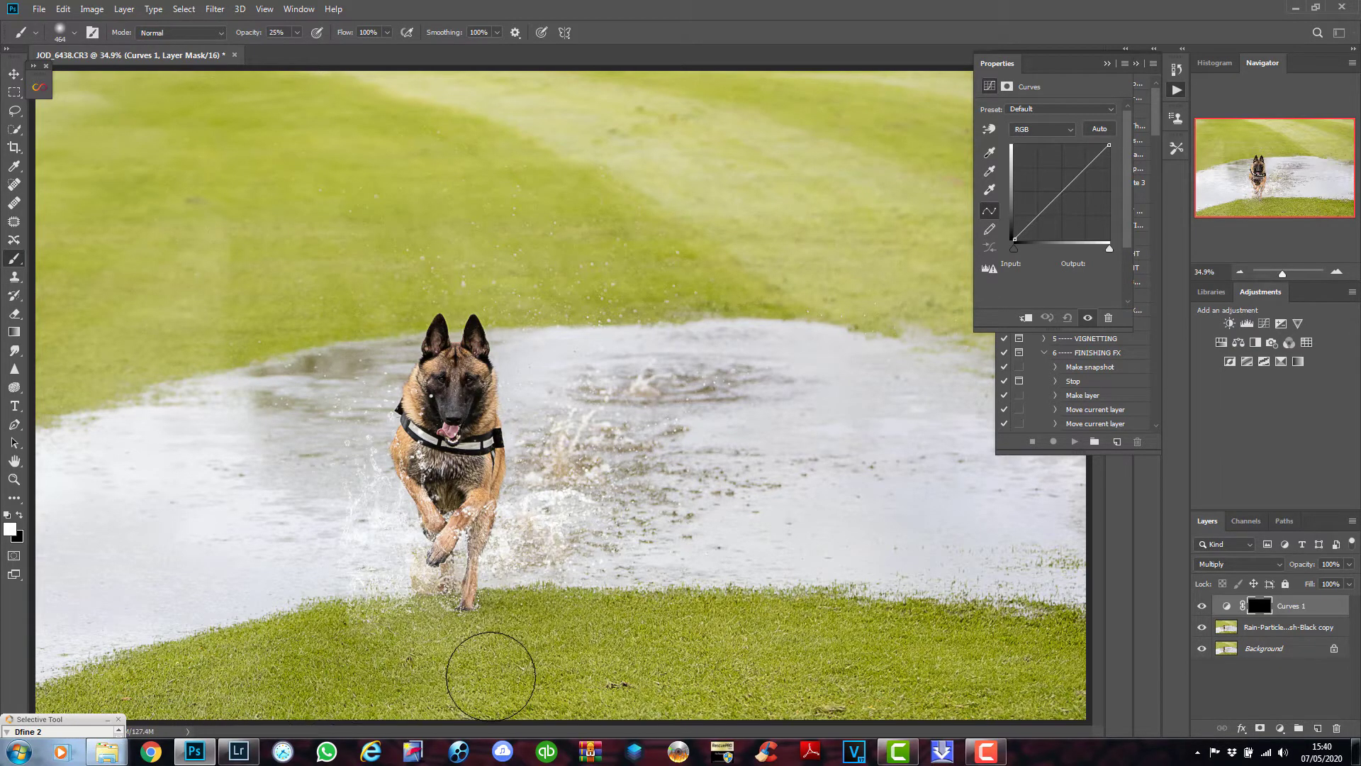
left_click_drag(725, 647, 777, 647)
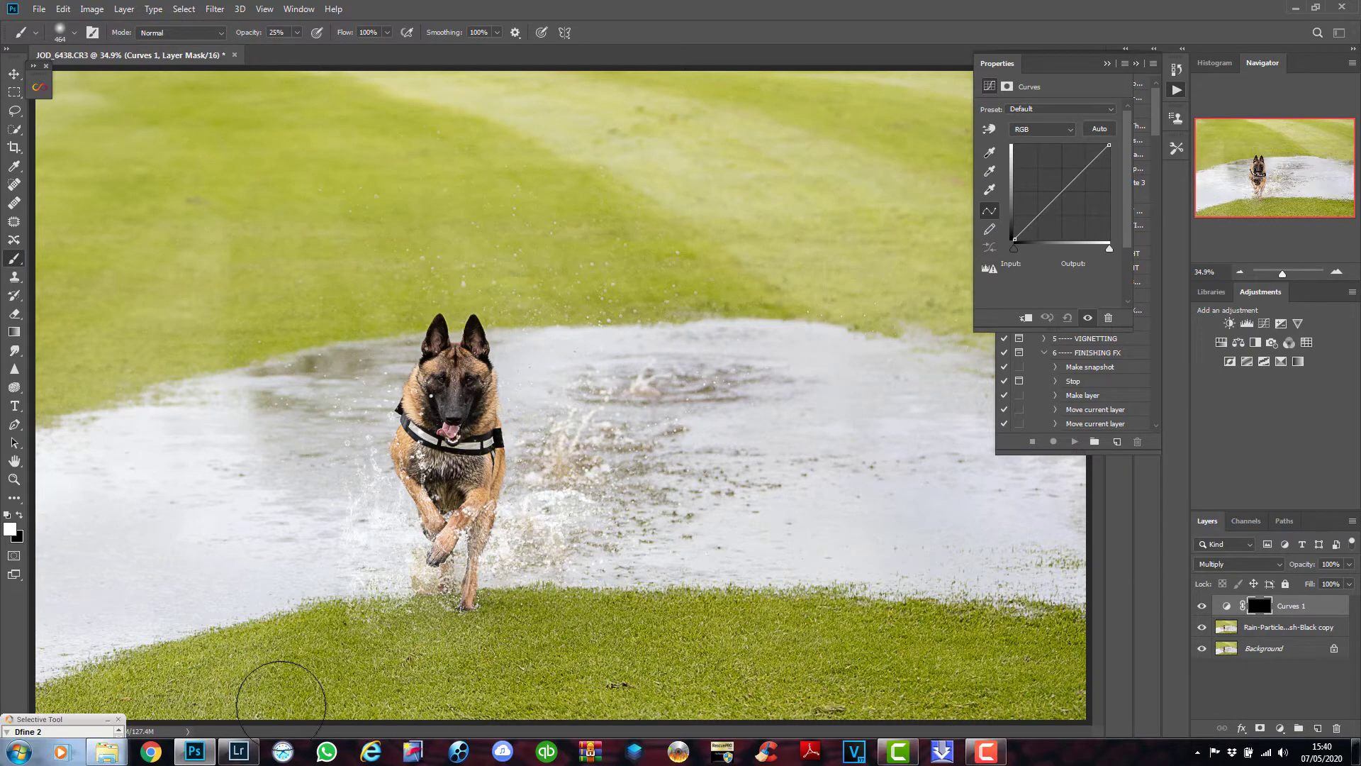
mouse_move(304, 688)
left_mouse_down()
mouse_move(146, 693)
mouse_move(206, 703)
left_mouse_up()
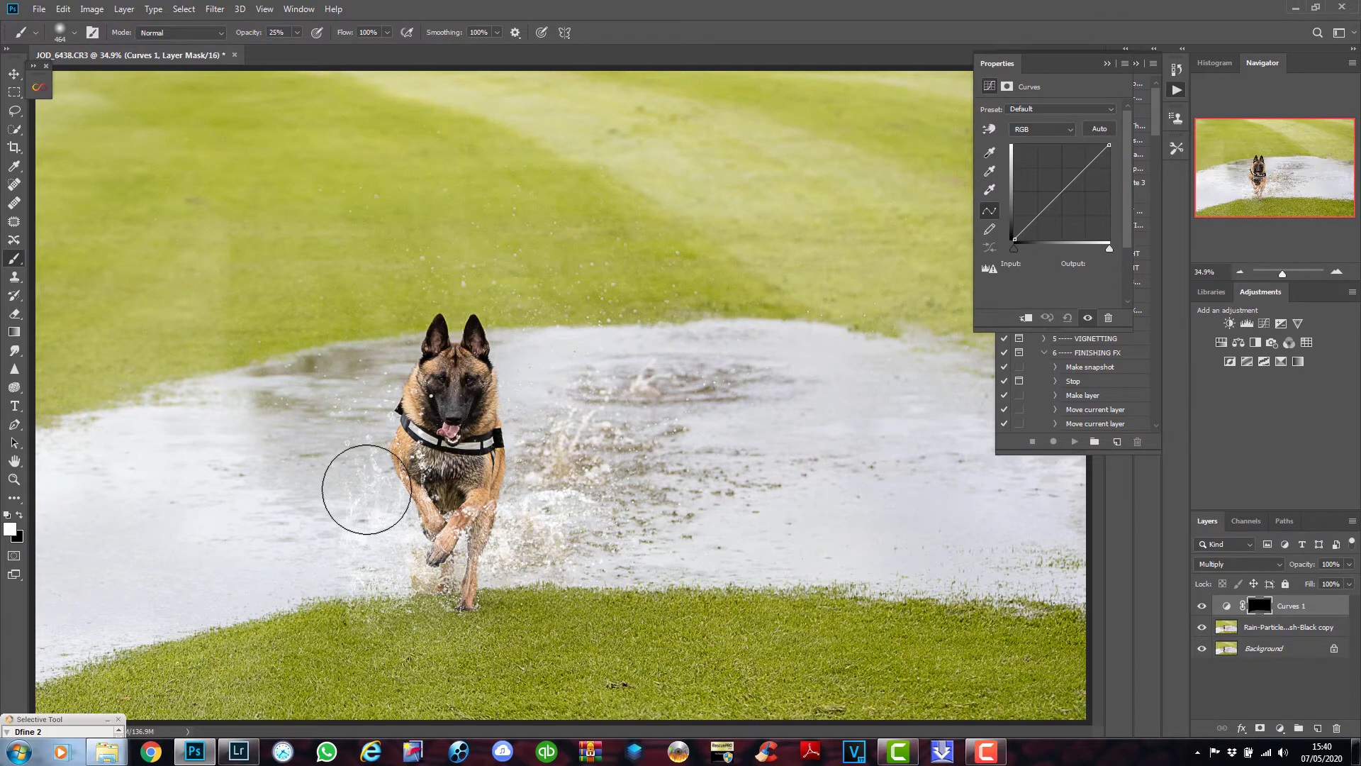
- Zoom in on the dog's face and harness, and shrink the brush to 47 px
left_click(14, 479)
left_click(519, 436)
left_click(456, 463)
right_click(443, 434)
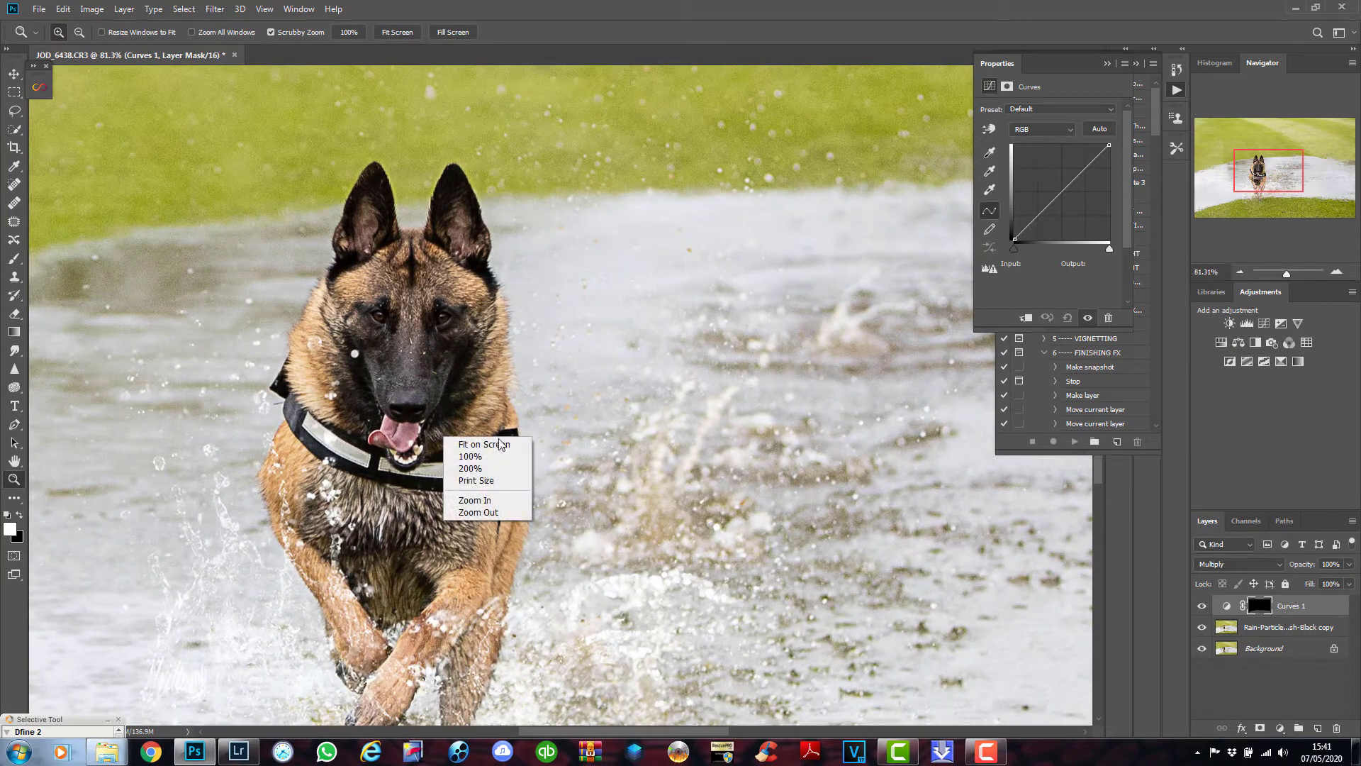
left_click(415, 366)
left_click(14, 260)
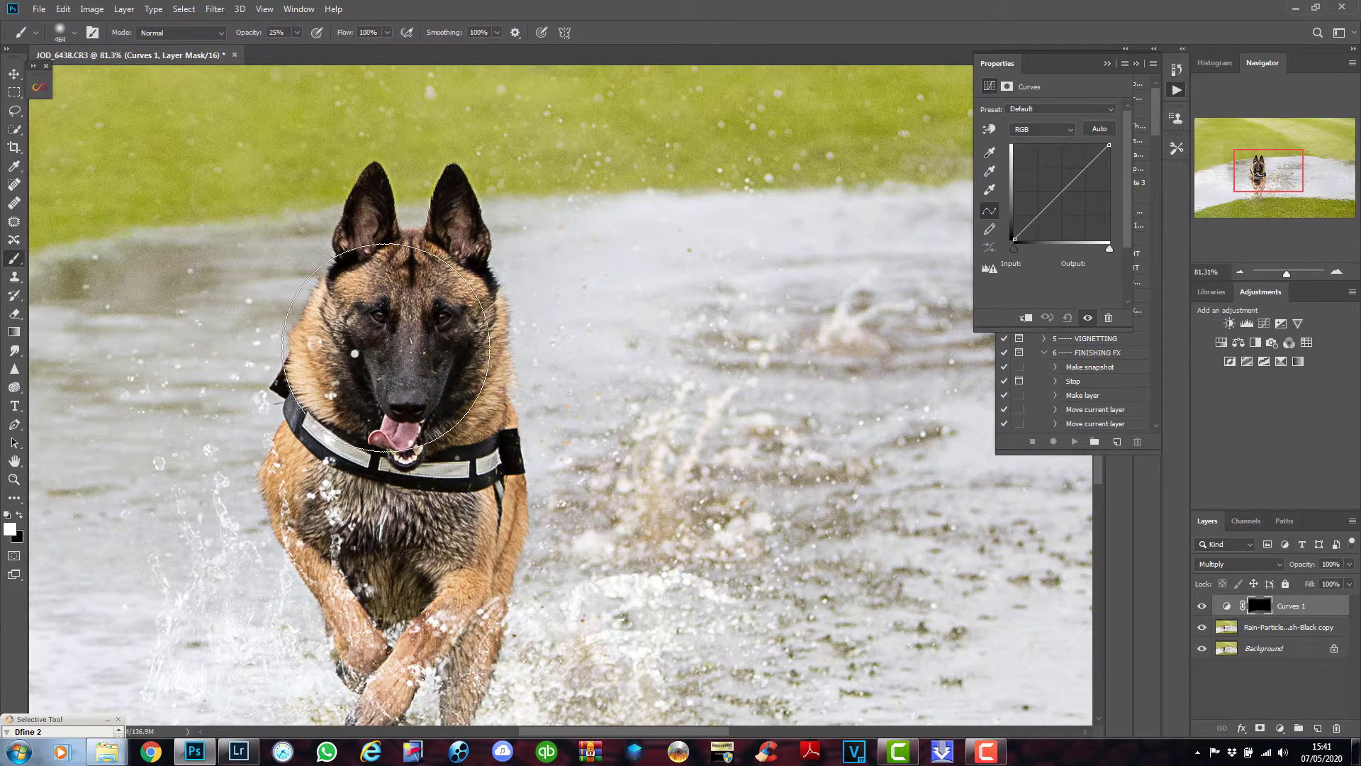
right_click(457, 419)
left_click_drag(506, 380, 489, 380)
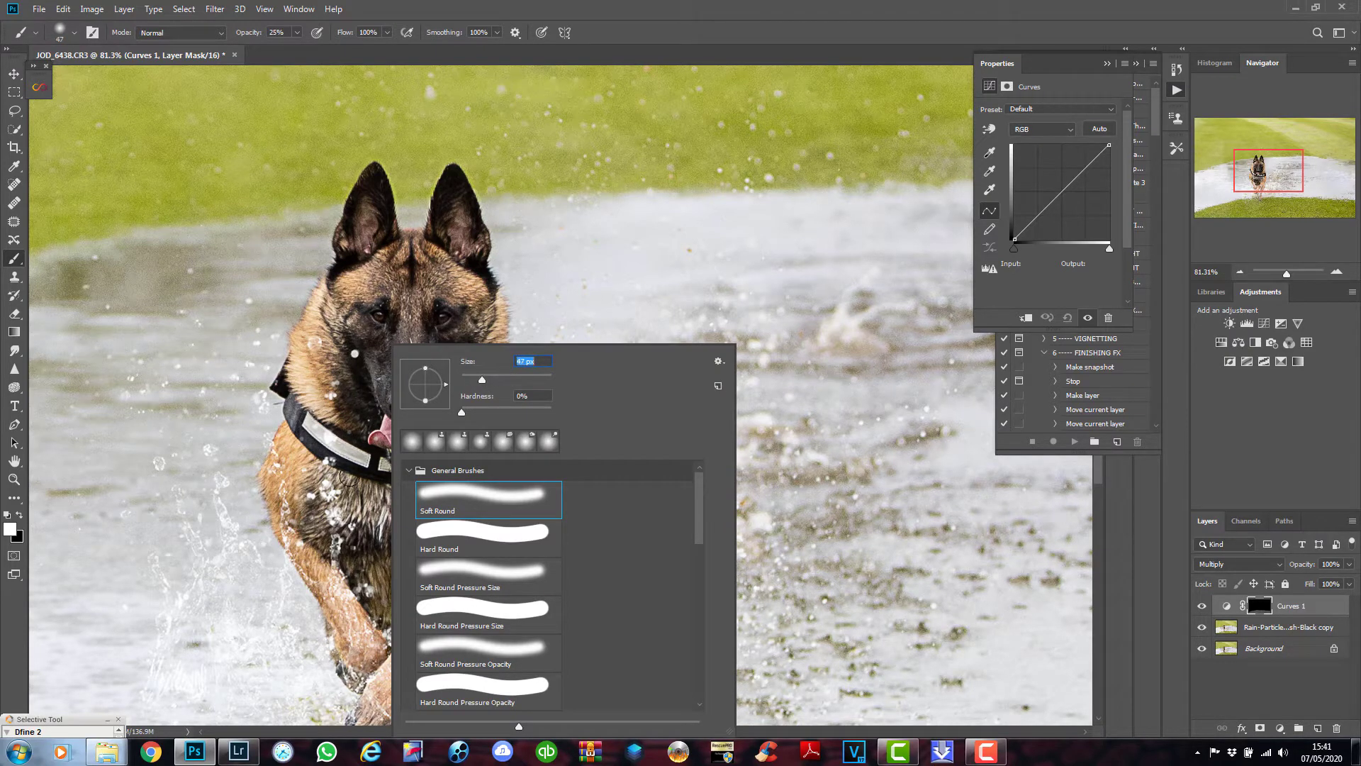
key("Return")
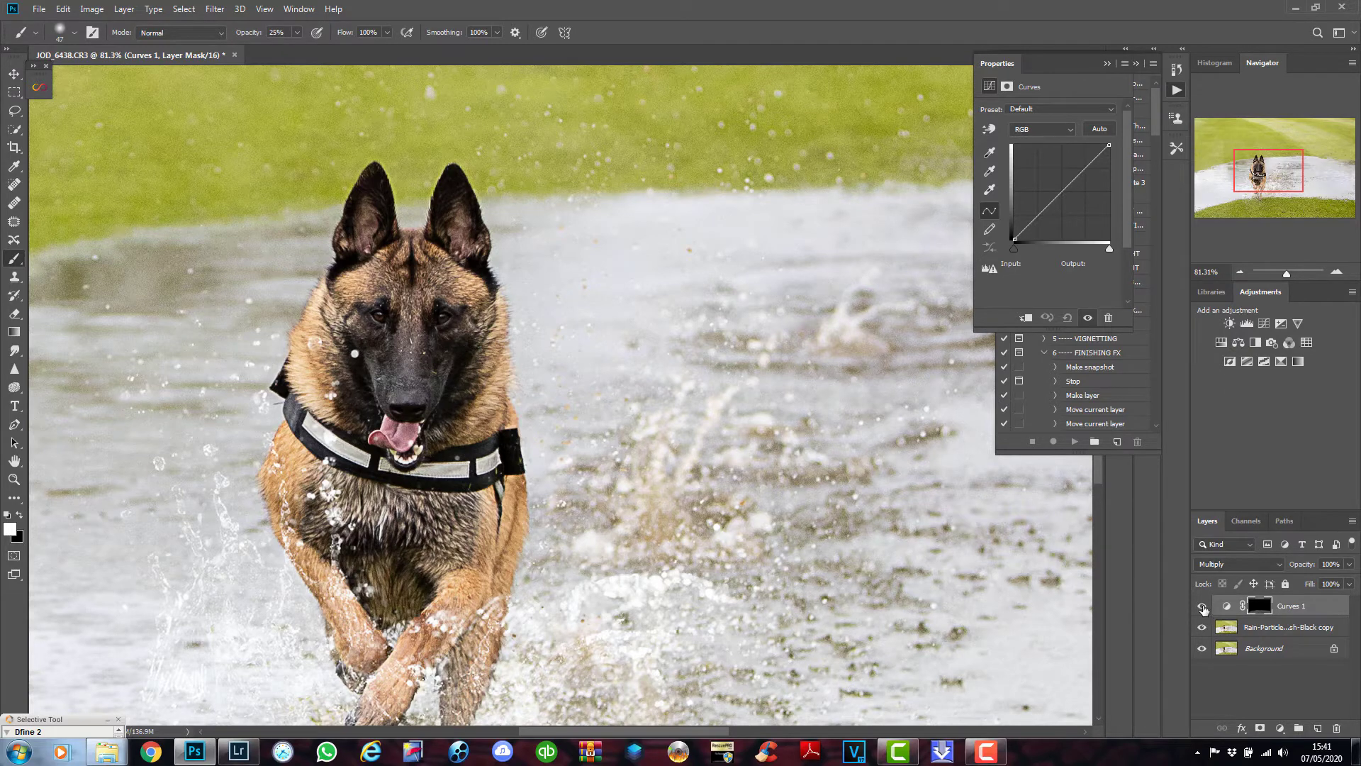
- Toggle Curves 1 off and on to compare, then darken the dog's cheek on its mask
left_click(1201, 607)
left_click(1201, 606)
left_click(1202, 607)
left_click(1202, 607)
mouse_move(347, 381)
left_mouse_down()
mouse_move(357, 325)
mouse_move(380, 342)
mouse_move(394, 397)
mouse_move(392, 352)
mouse_move(403, 349)
mouse_move(417, 385)
mouse_move(421, 349)
mouse_move(459, 394)
left_mouse_up()
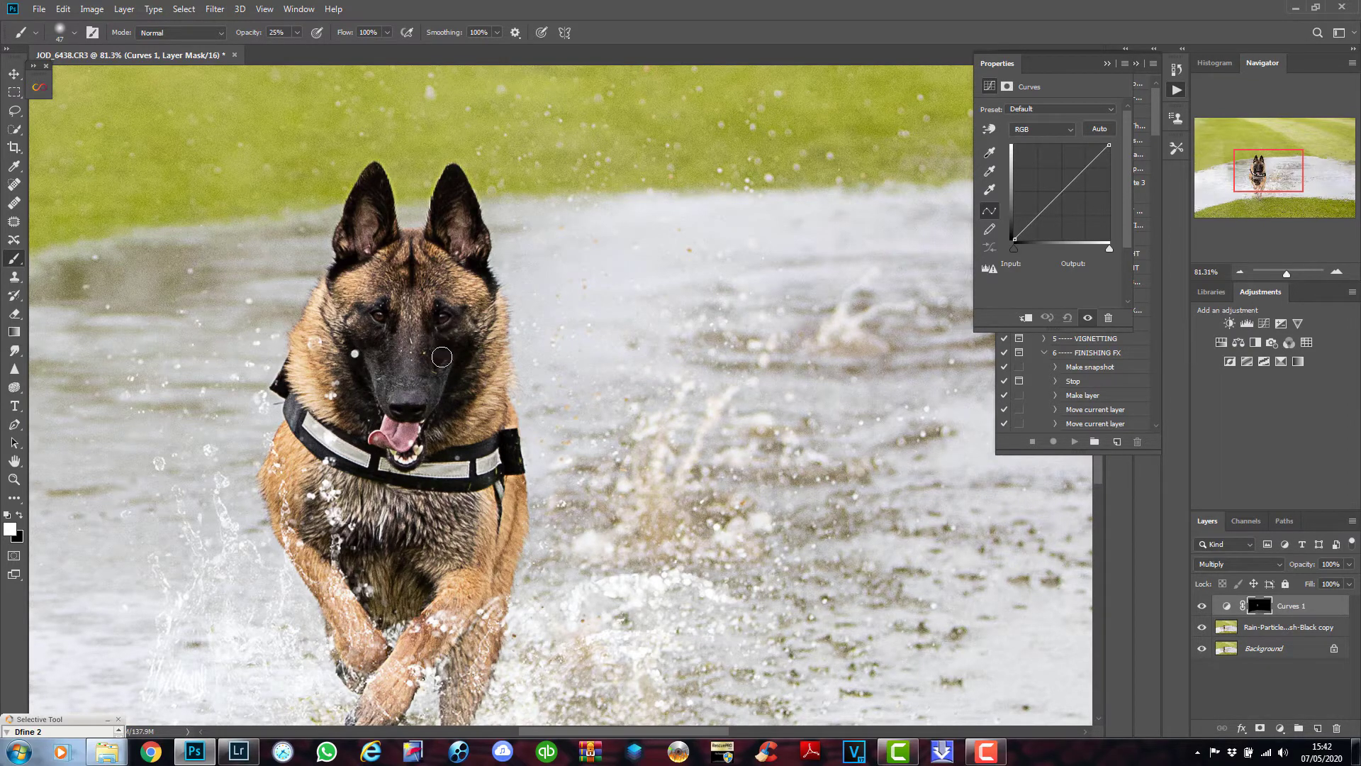
- Toggle Curves 1's visibility repeatedly to compare, then fit the whole image on screen
scroll(435, 458, "down", 3)
scroll(436, 458, "down", 4)
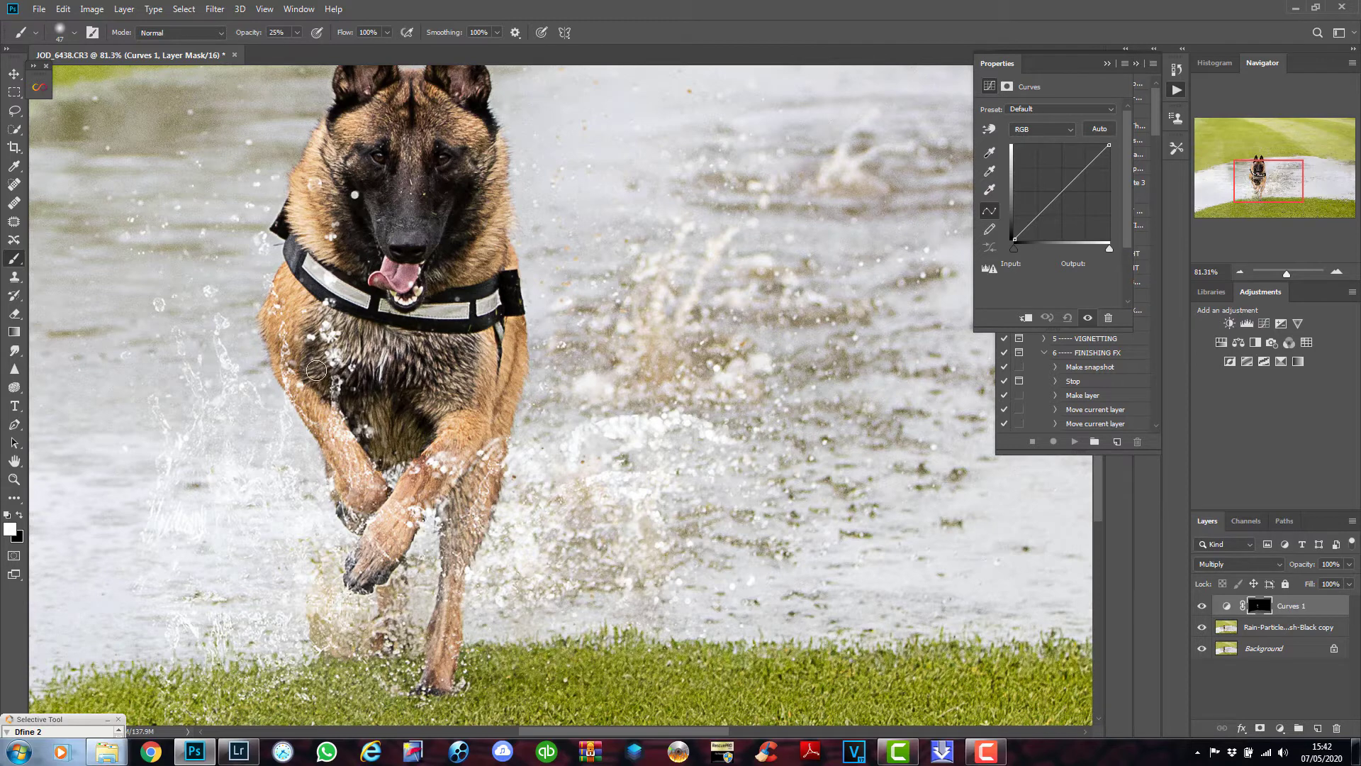
scroll(500, 346, "up", 2)
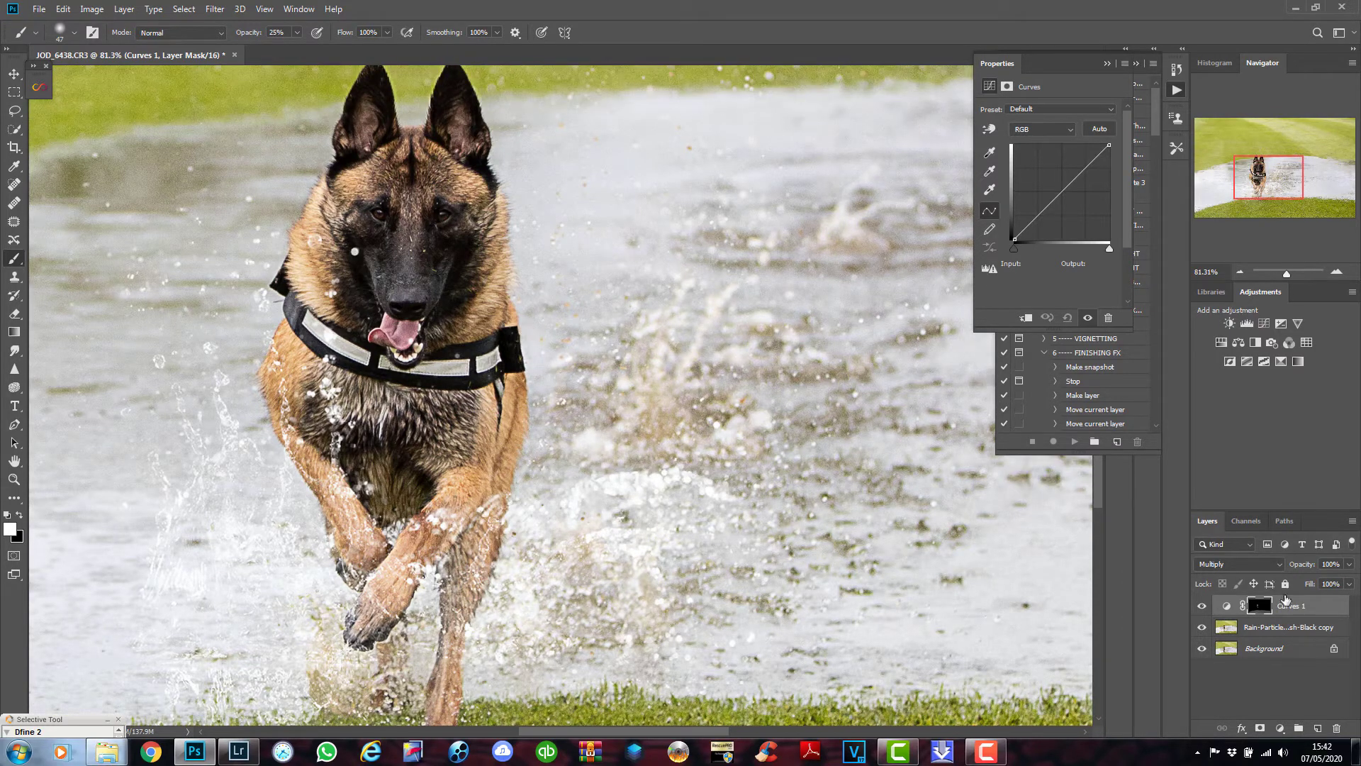
left_click(1201, 607)
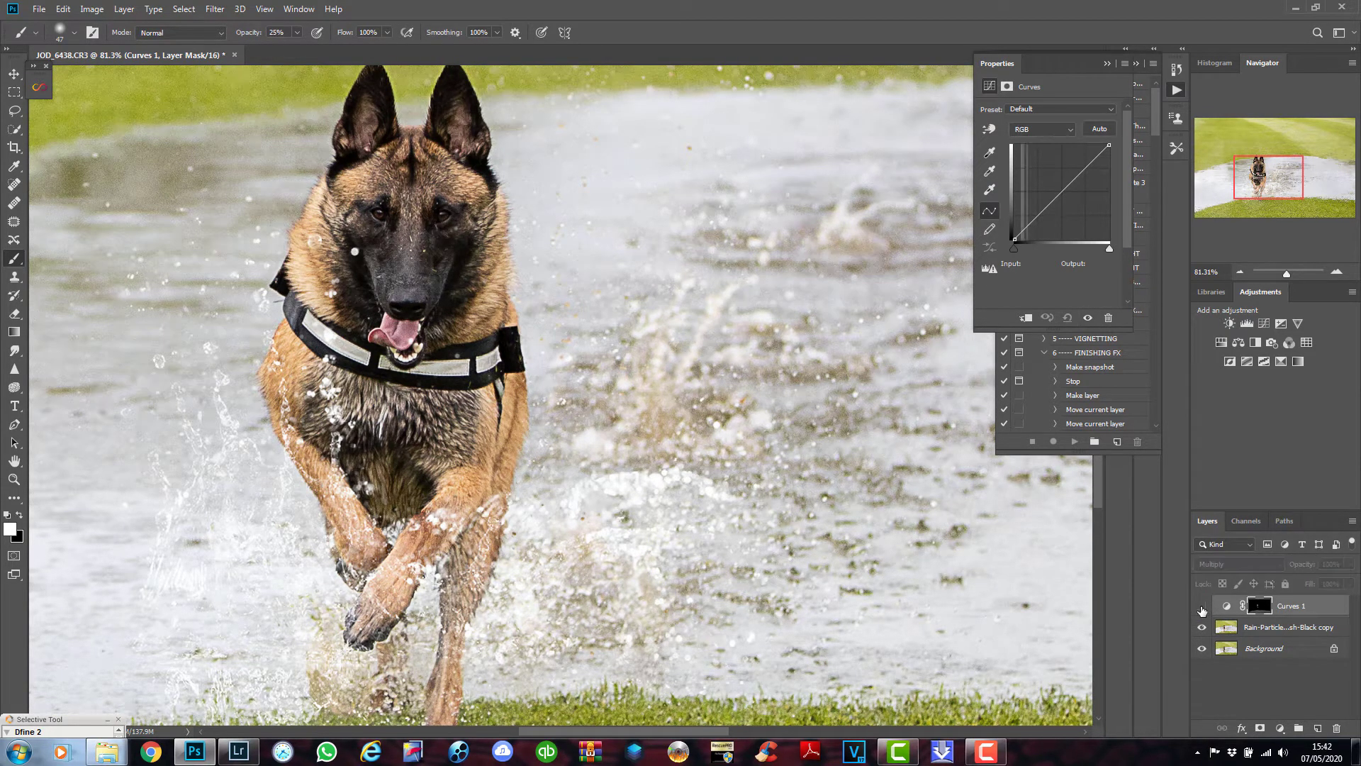
left_click(1202, 607)
left_click(1202, 607)
left_click(1202, 608)
left_click(1201, 607)
left_click(1202, 608)
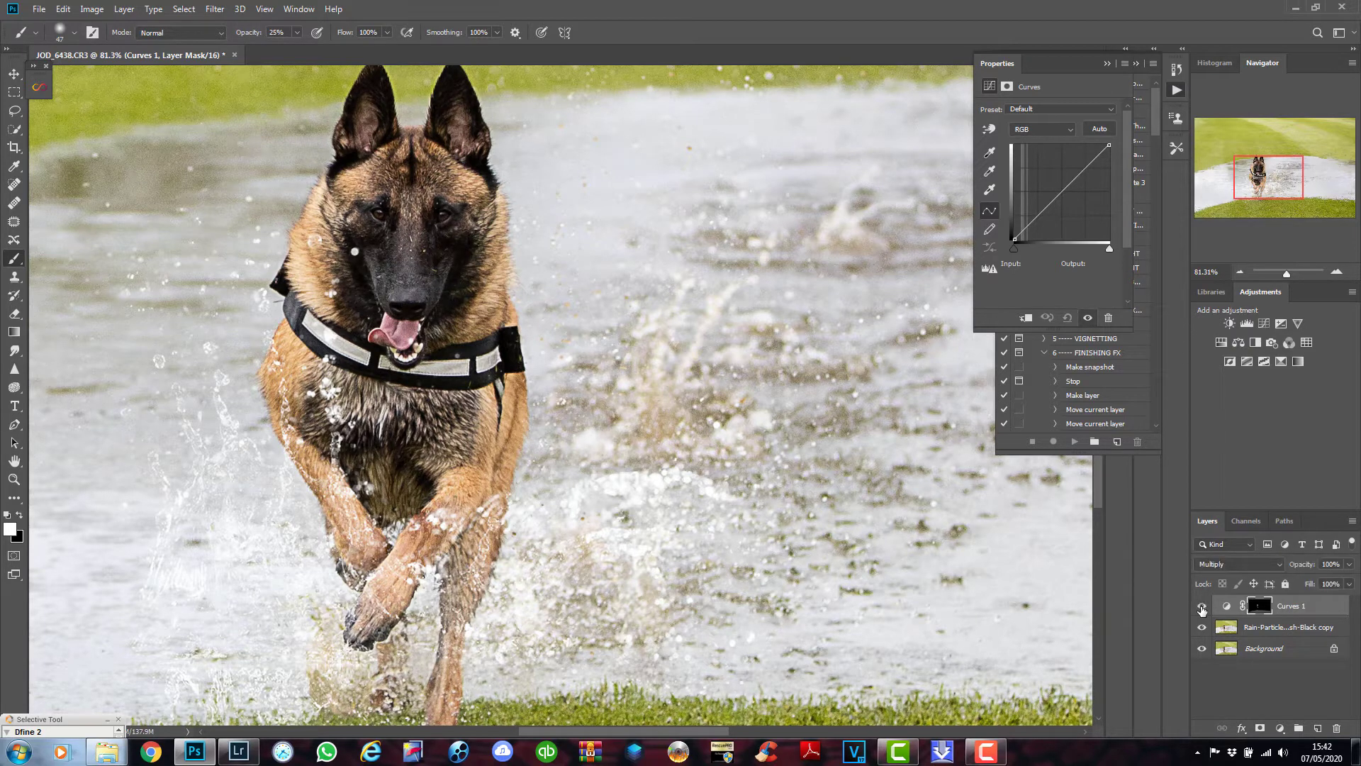
left_click(13, 479)
left_click(394, 31)
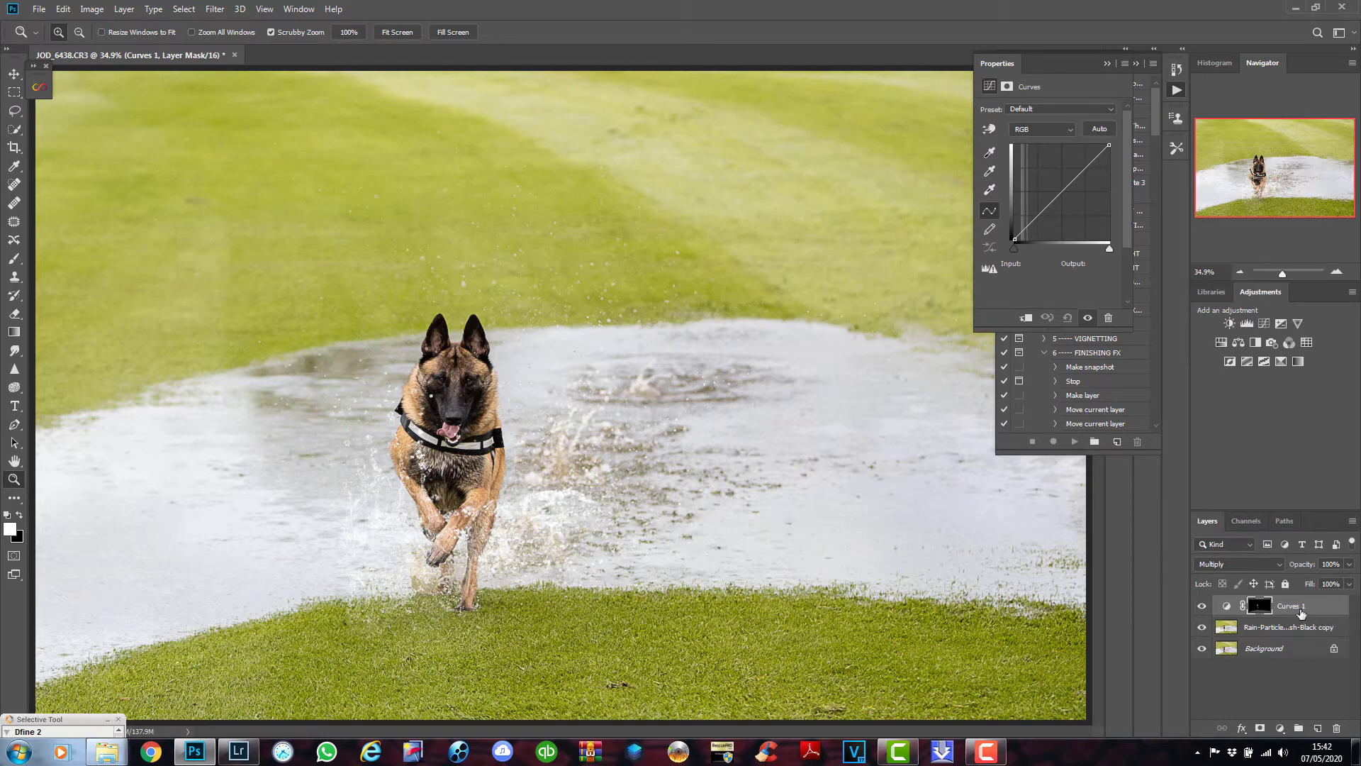
- Add a second Curves layer in Screen blend mode with an inverted black mask
left_click(1265, 324)
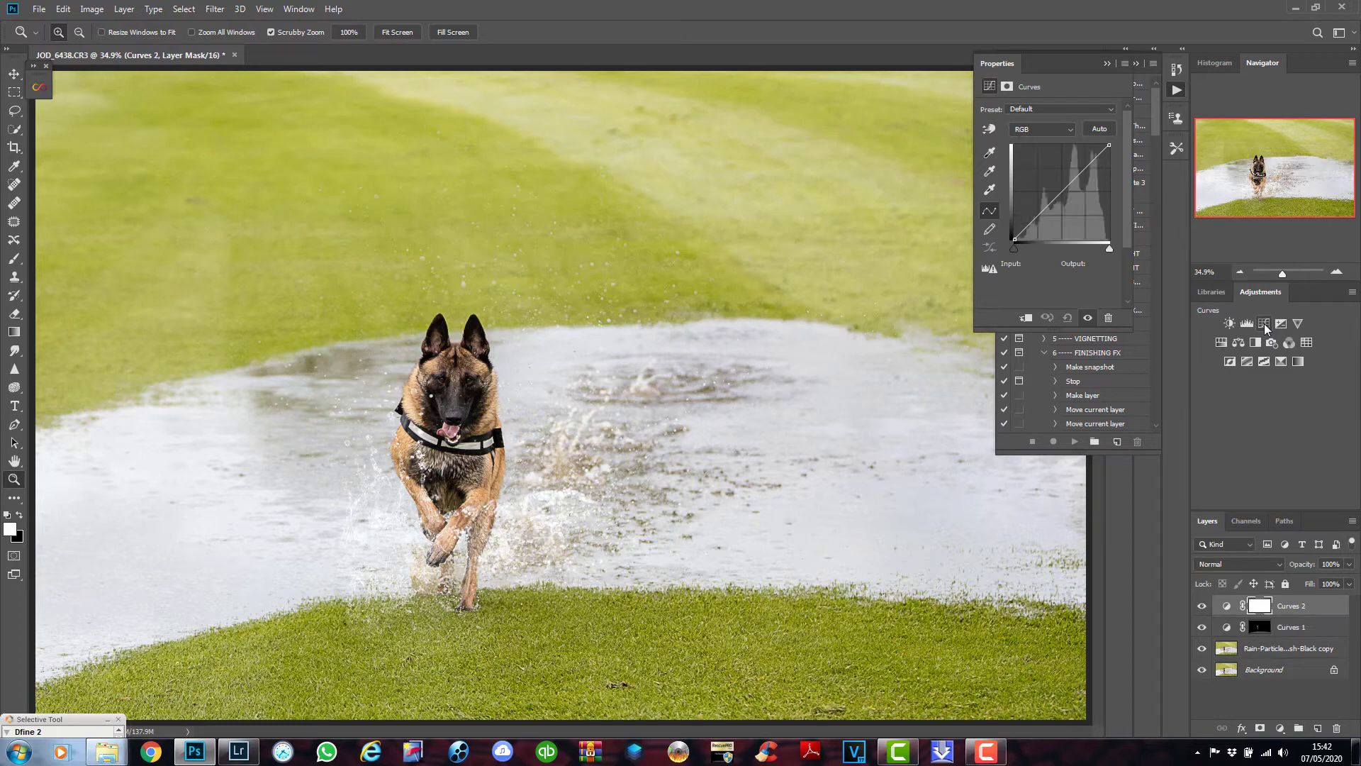
left_click(1254, 560)
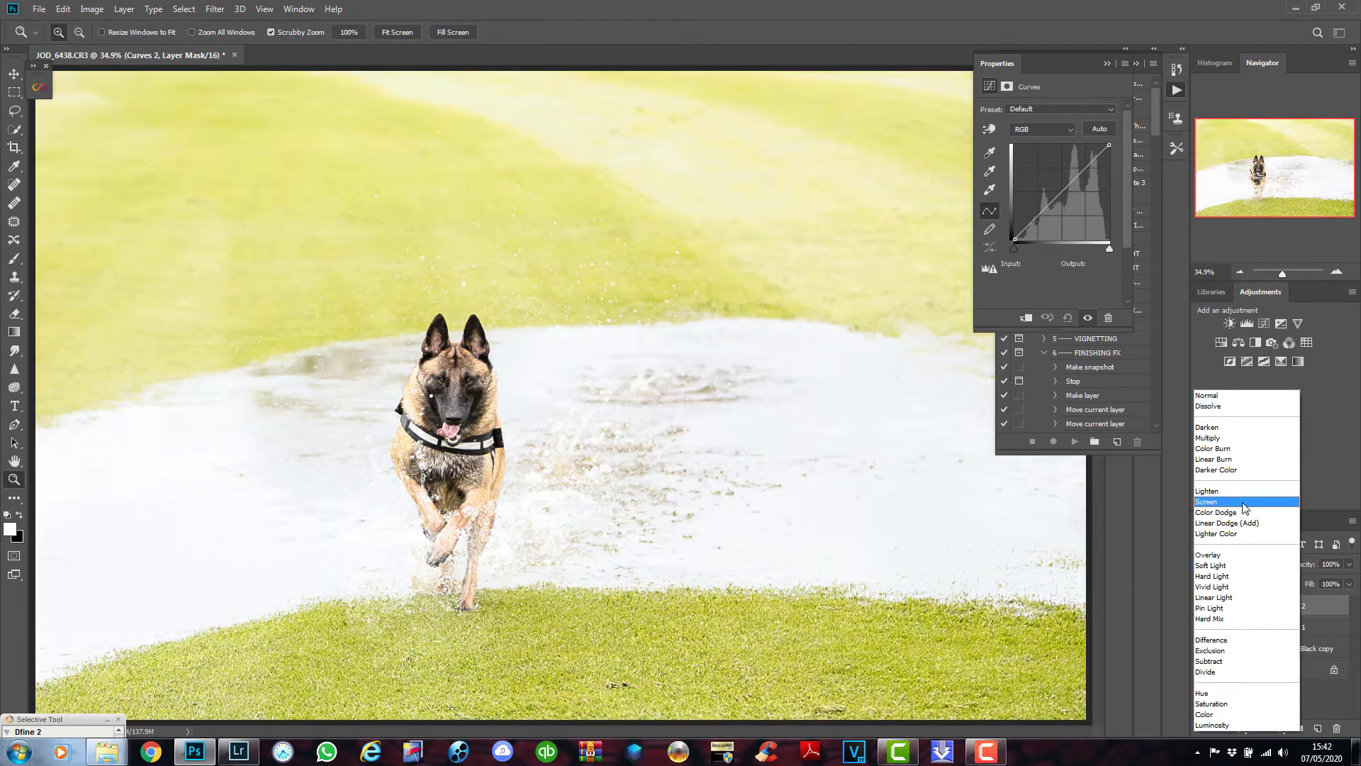
left_click(1246, 503)
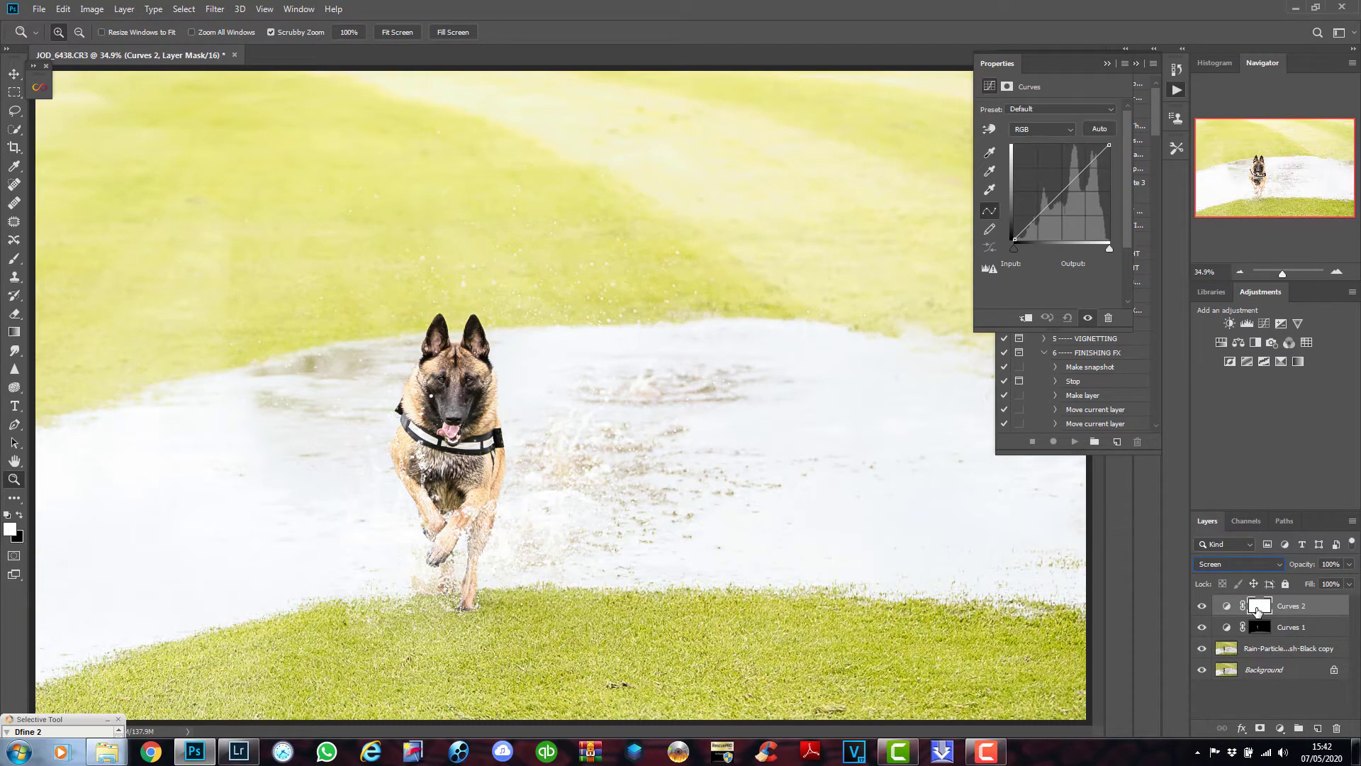
key("ctrl+i")
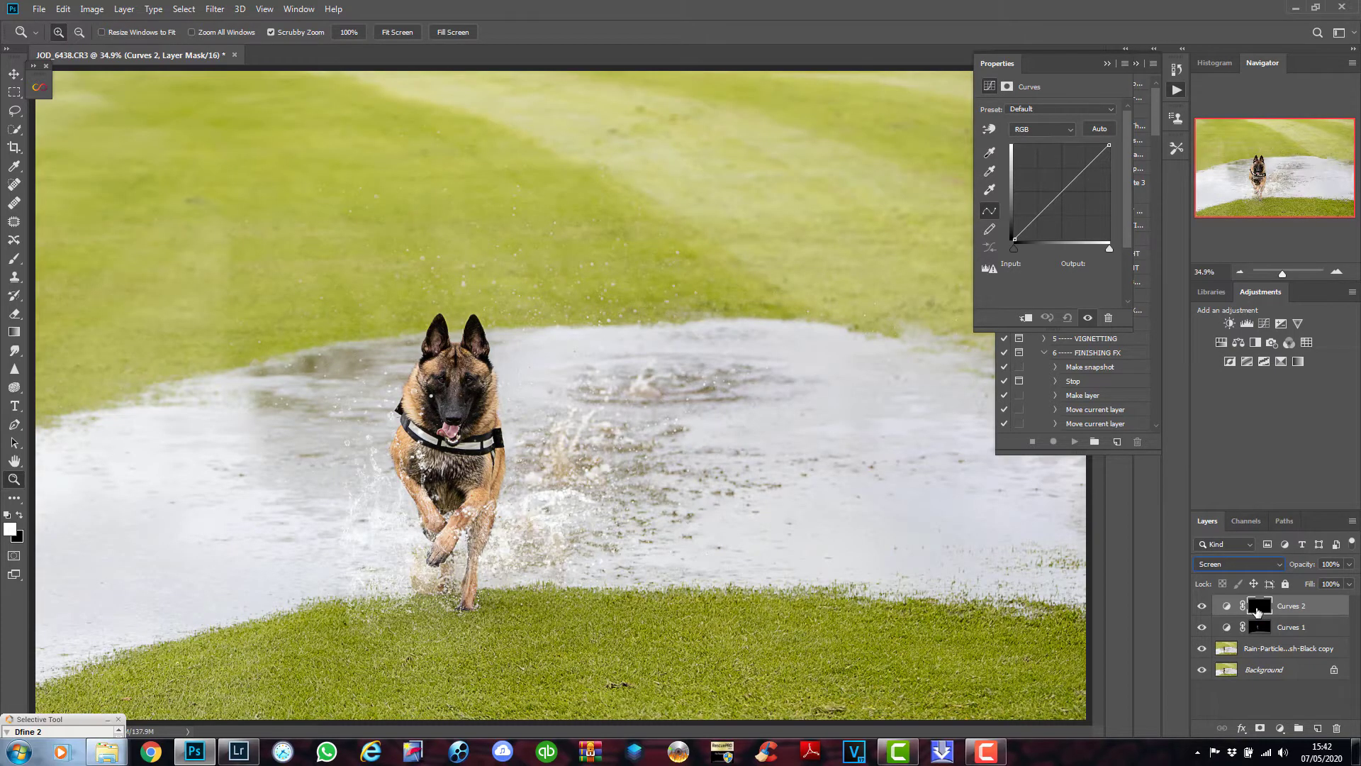
- Rename Curves 2 to 'Hightlights' and Curves 1 to 'shadows'
double_click(1305, 608)
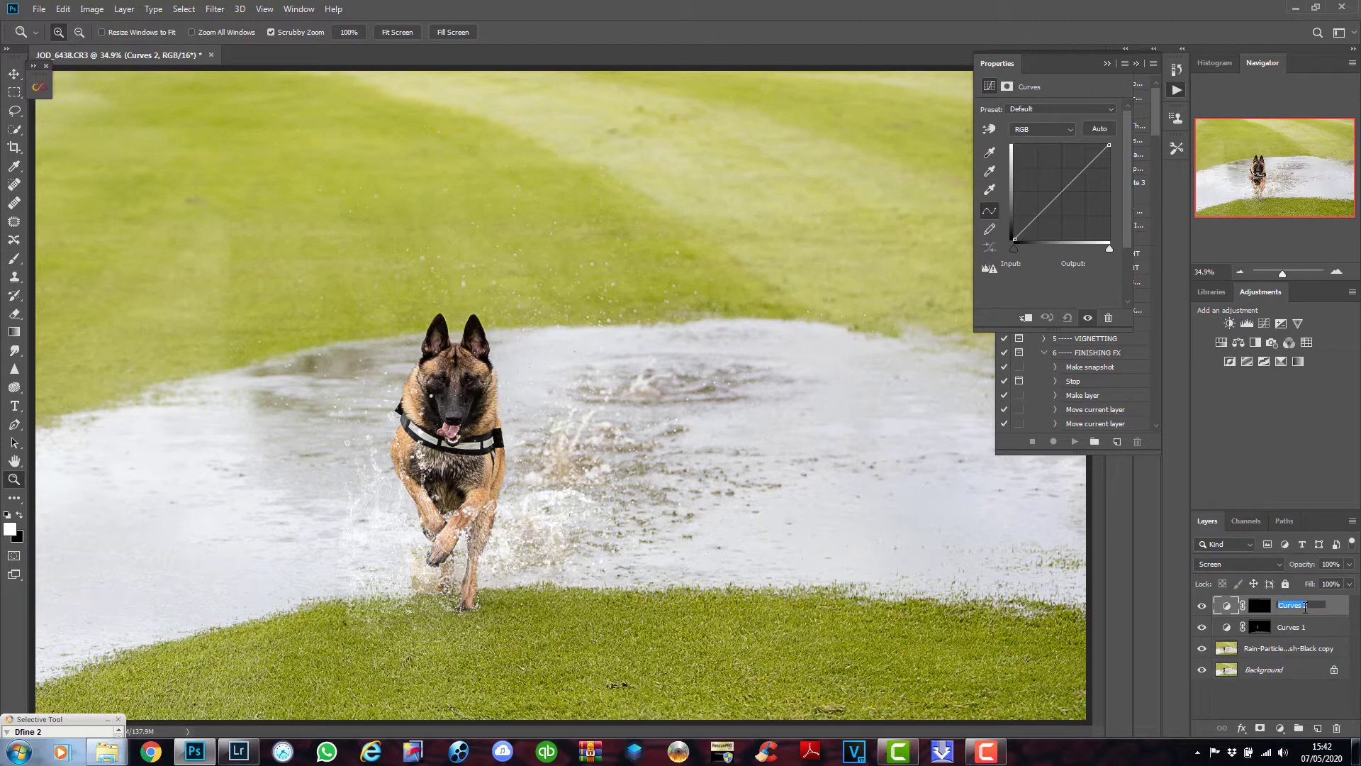
type("H")
type("ightlights")
key("Return")
double_click(1303, 626)
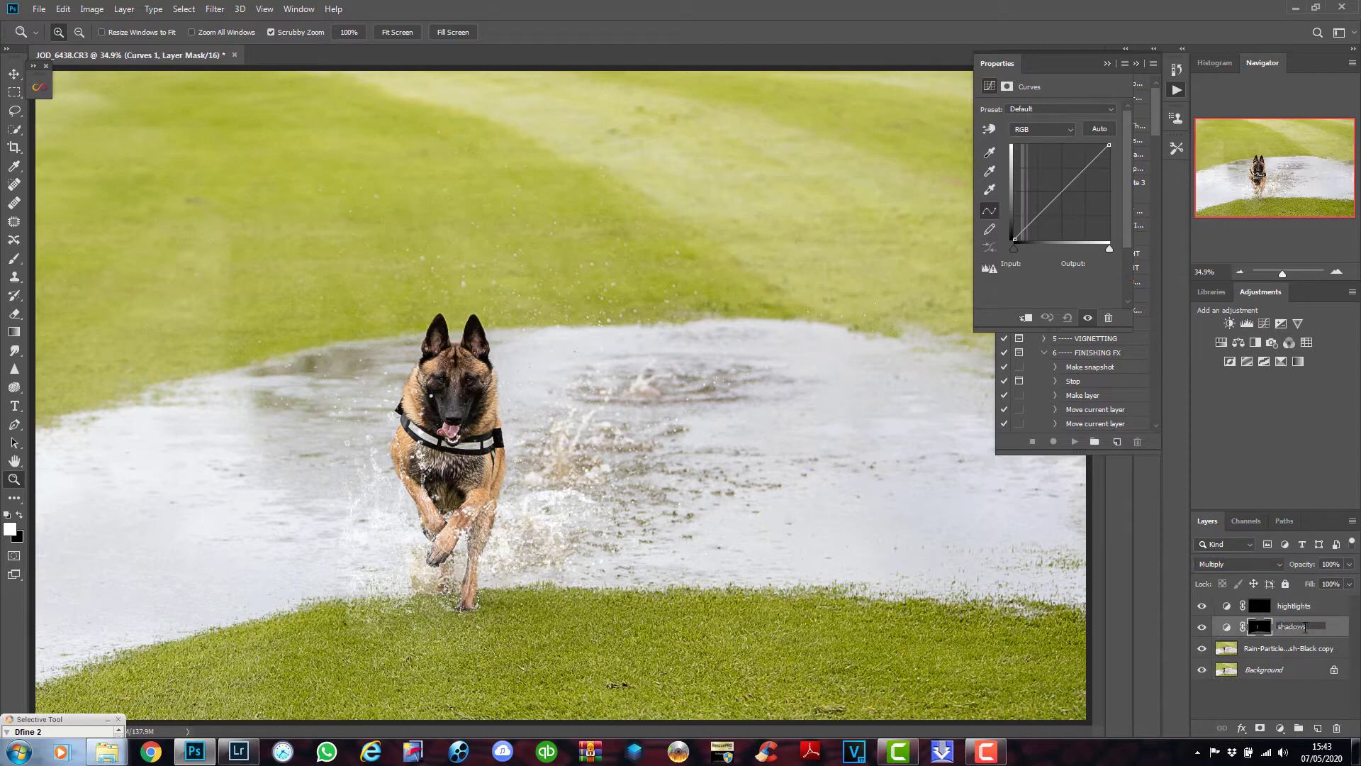
key("Return")
- Enlarge the brush to 199 px and target the shadows layer mask before picking the Crop tool
left_click(1259, 609)
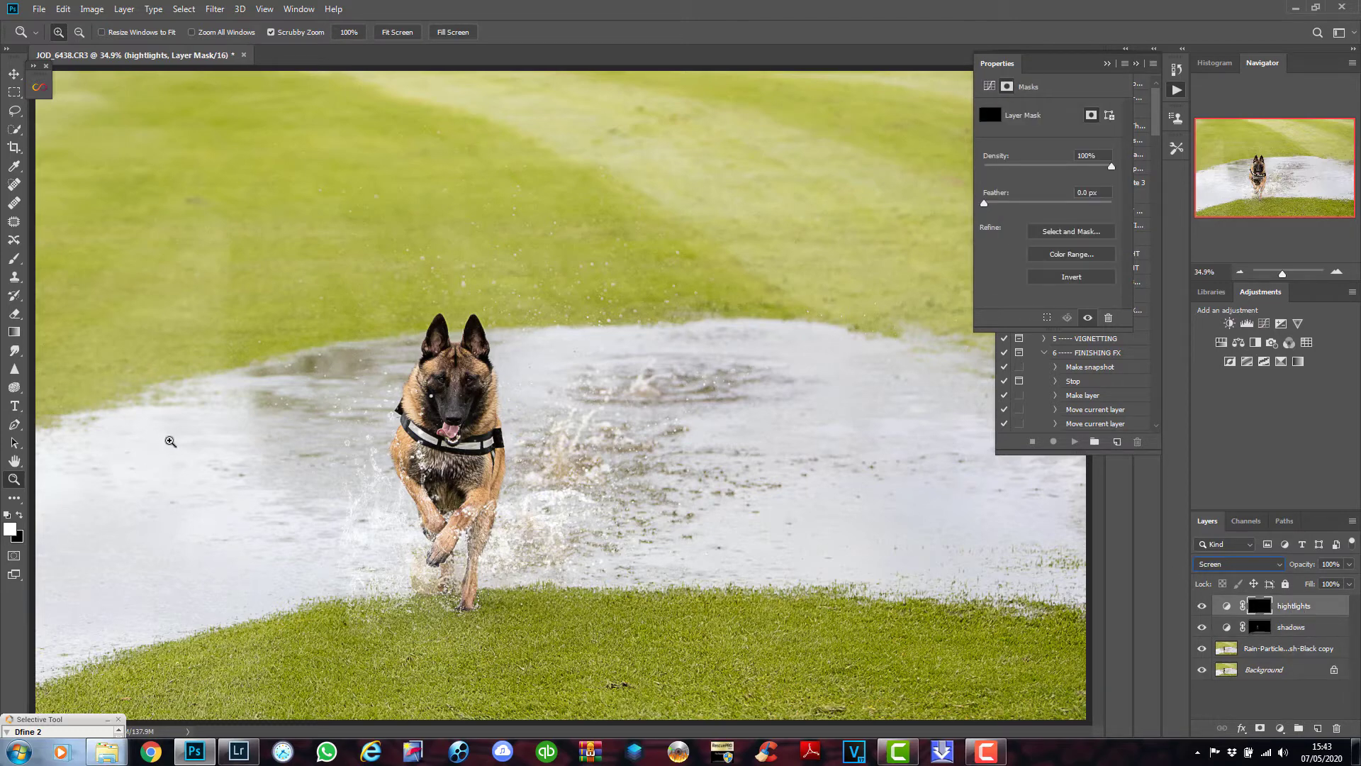
left_click(14, 258)
right_click(147, 341)
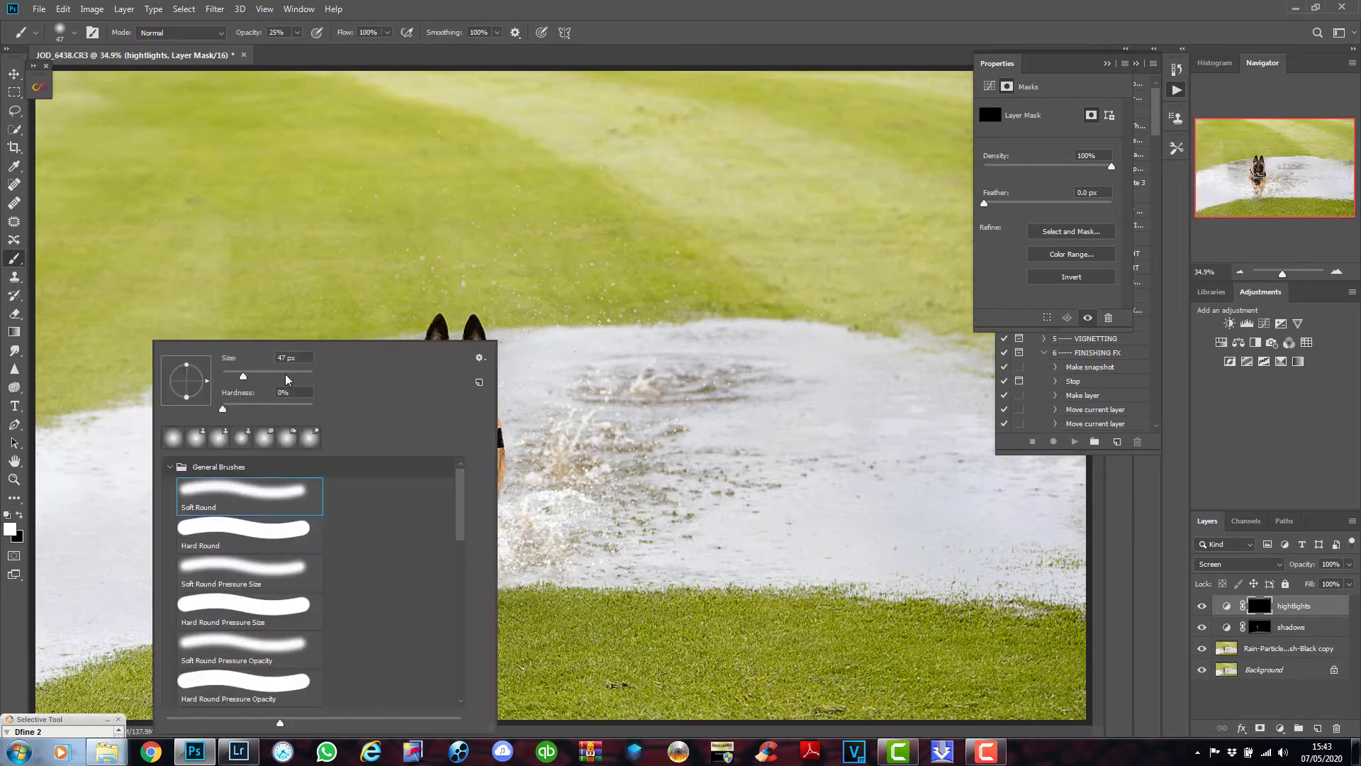
left_click(290, 376)
left_click(1245, 629)
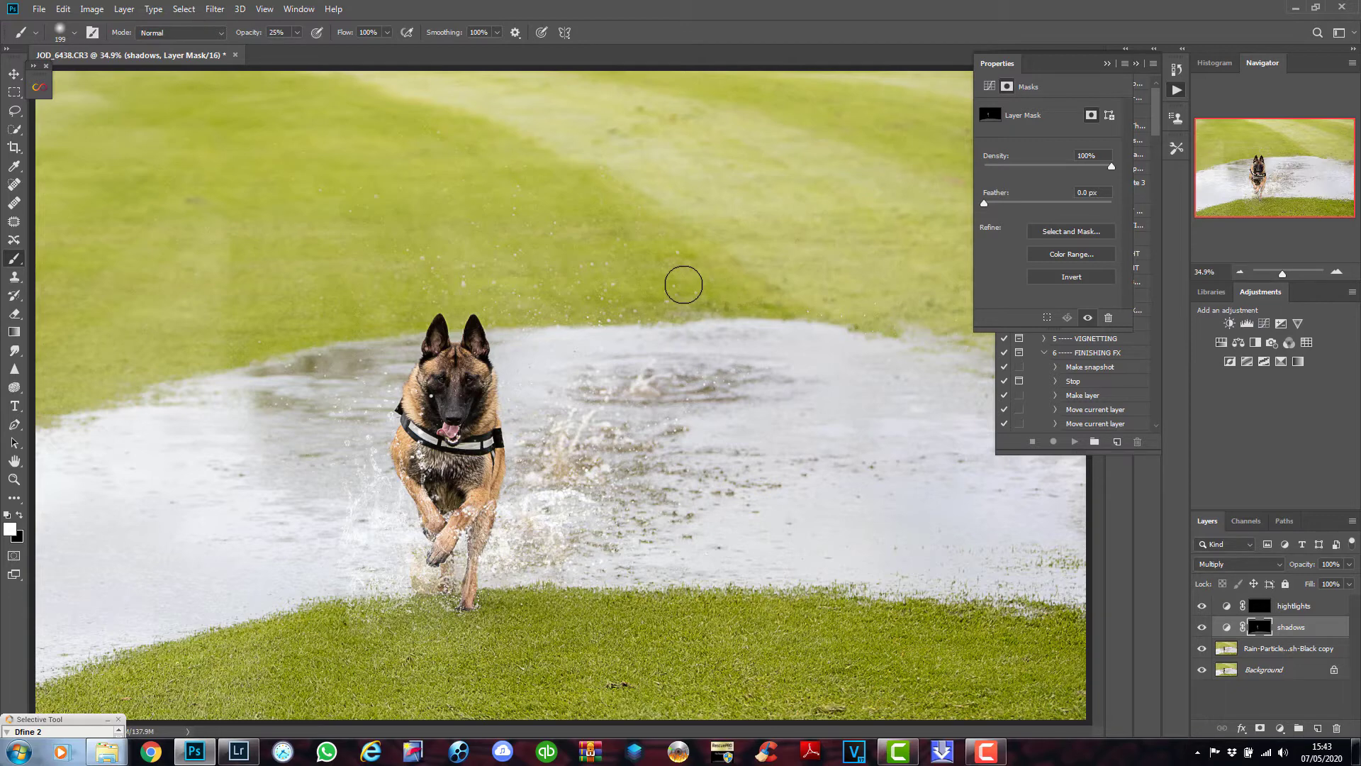
left_click(15, 147)
- Pull the crop's top, right and left edges inward to about 3312 px wide and commit
left_click_drag(558, 70, 558, 153)
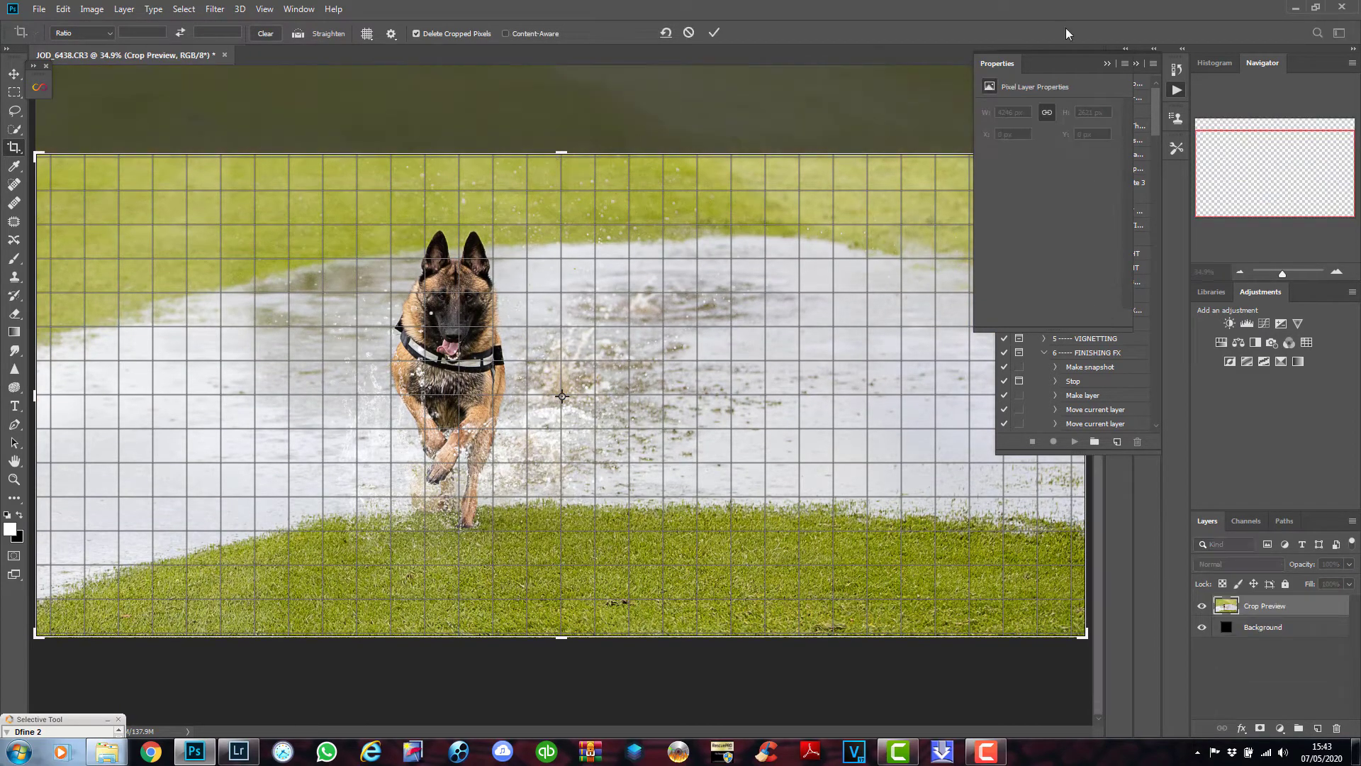
left_click(1108, 63)
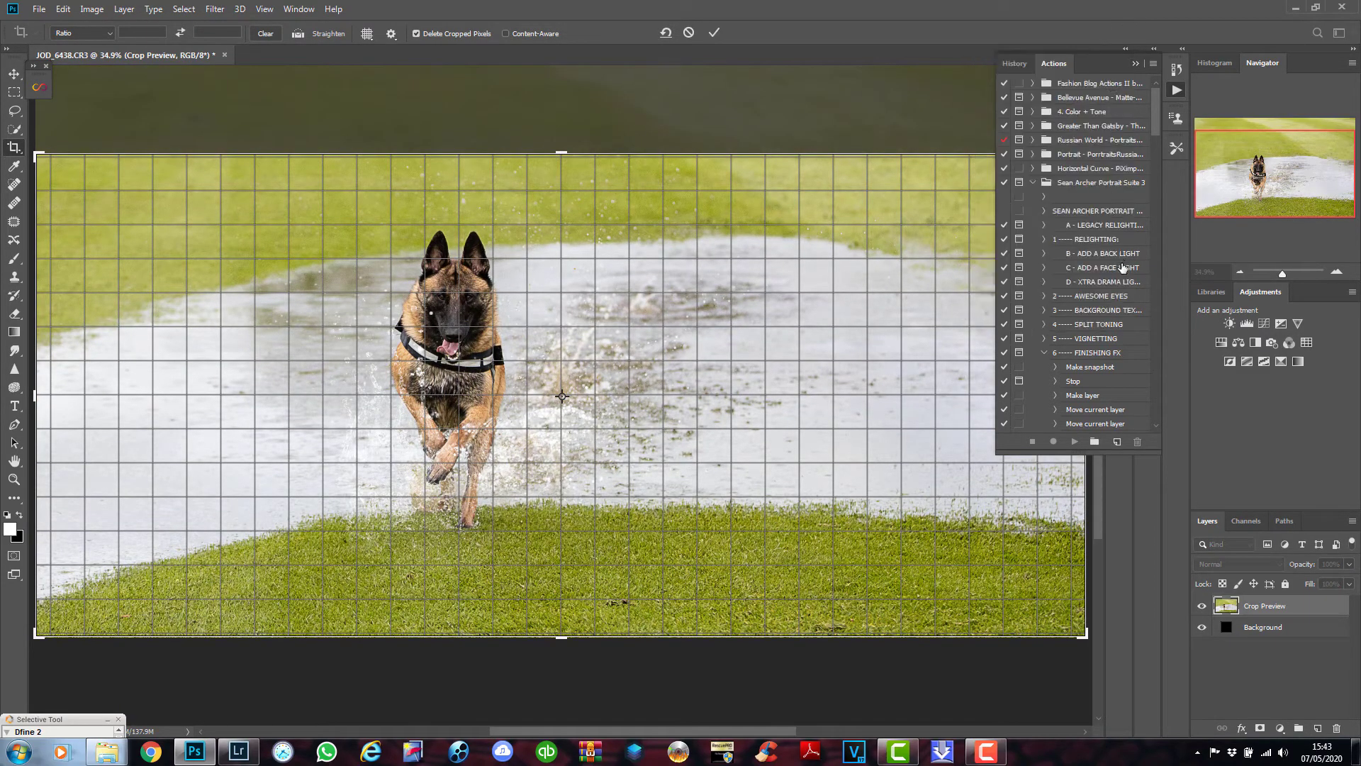
left_click(1137, 63)
left_click_drag(1088, 394, 1008, 419)
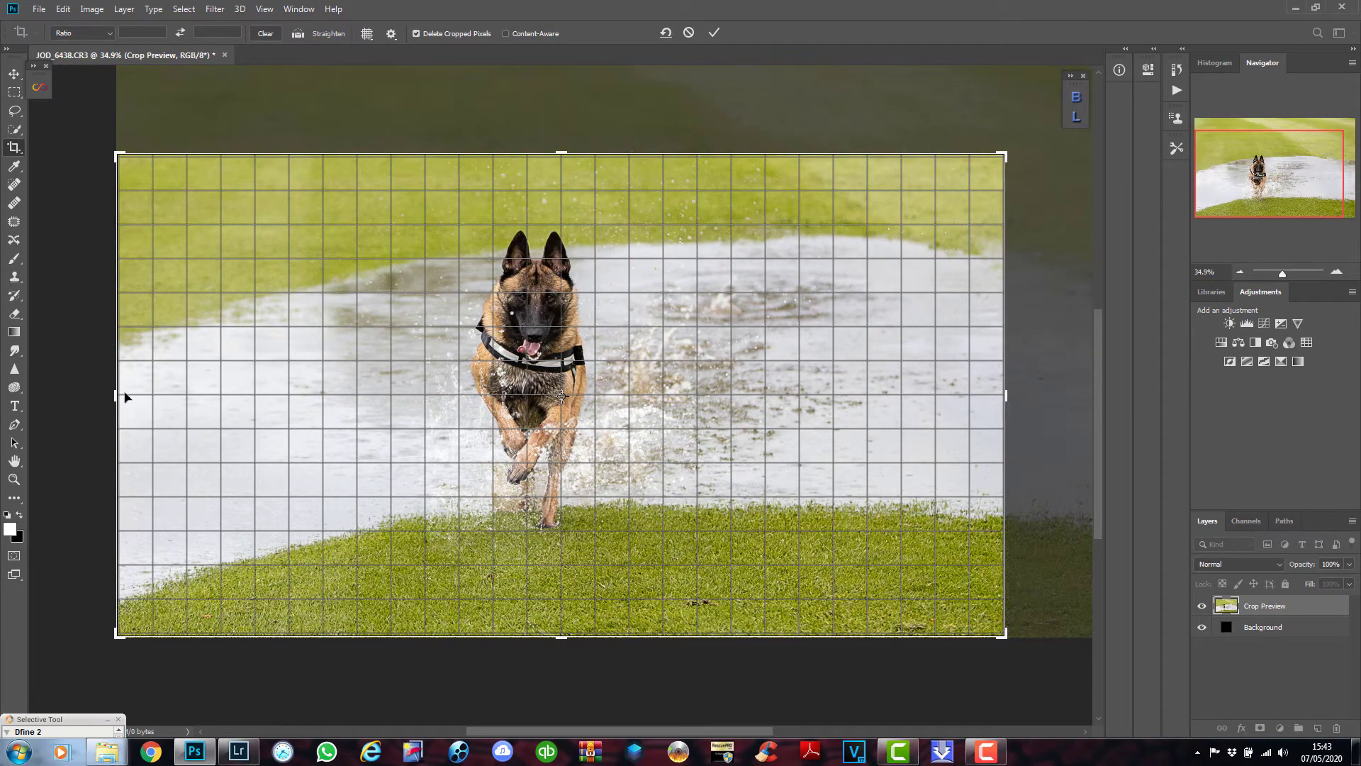
left_click_drag(122, 394, 152, 405)
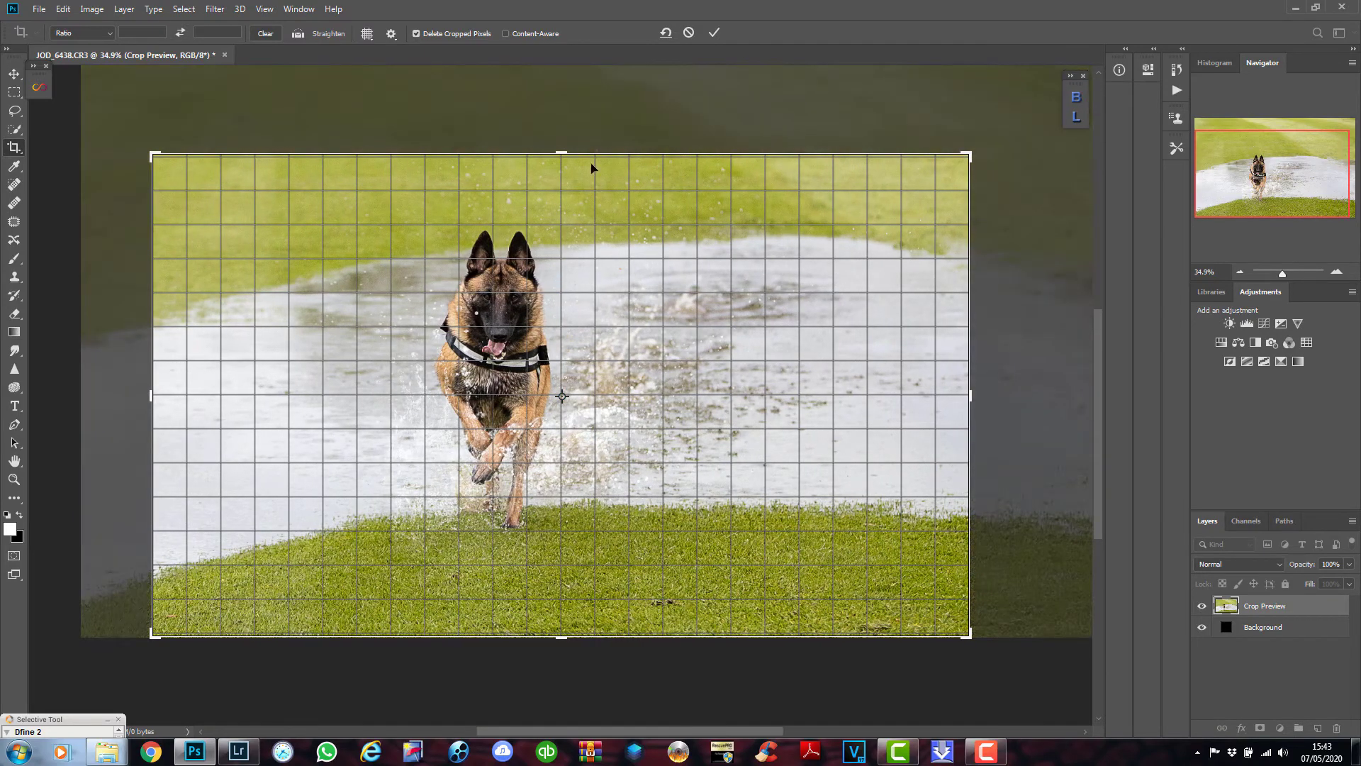
left_click(720, 31)
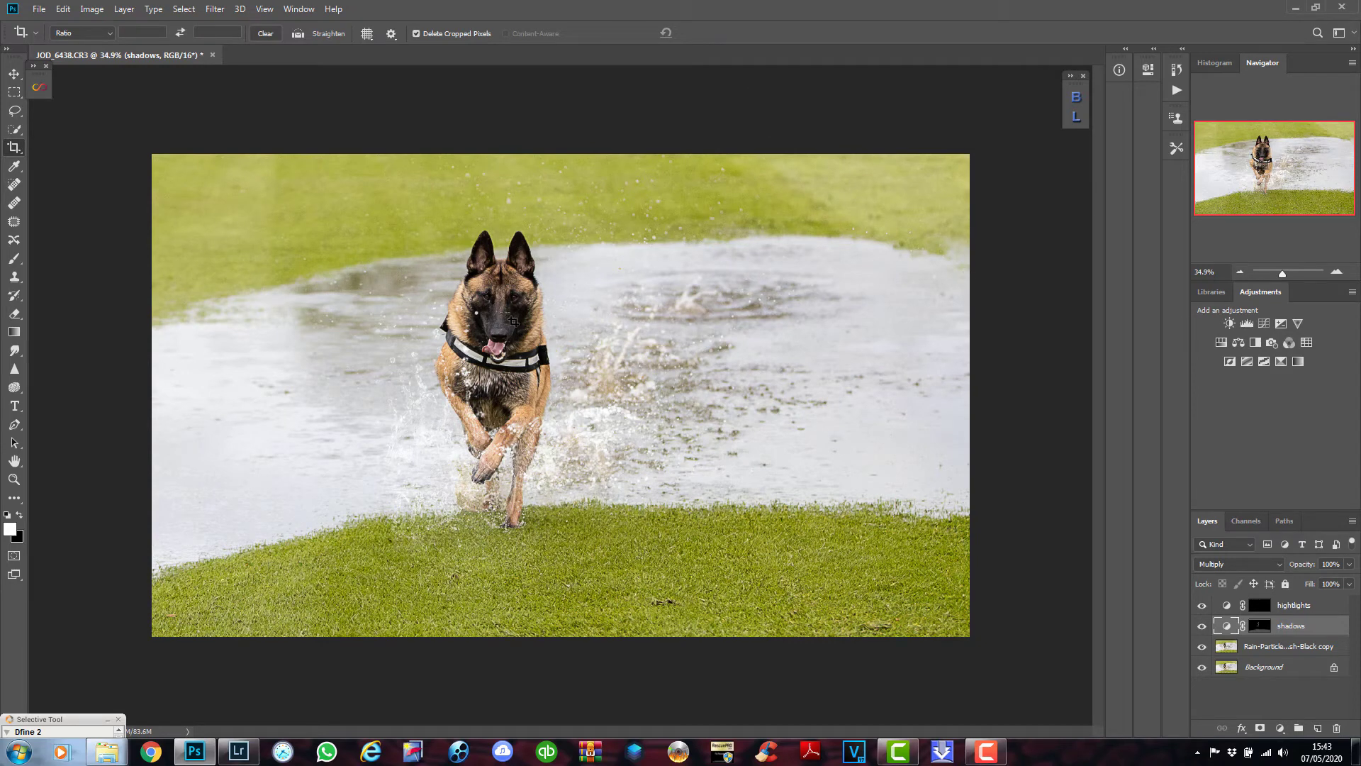
- Select the hightlights mask and shrink the brush from 124 px to about 61 px
left_click(1259, 607)
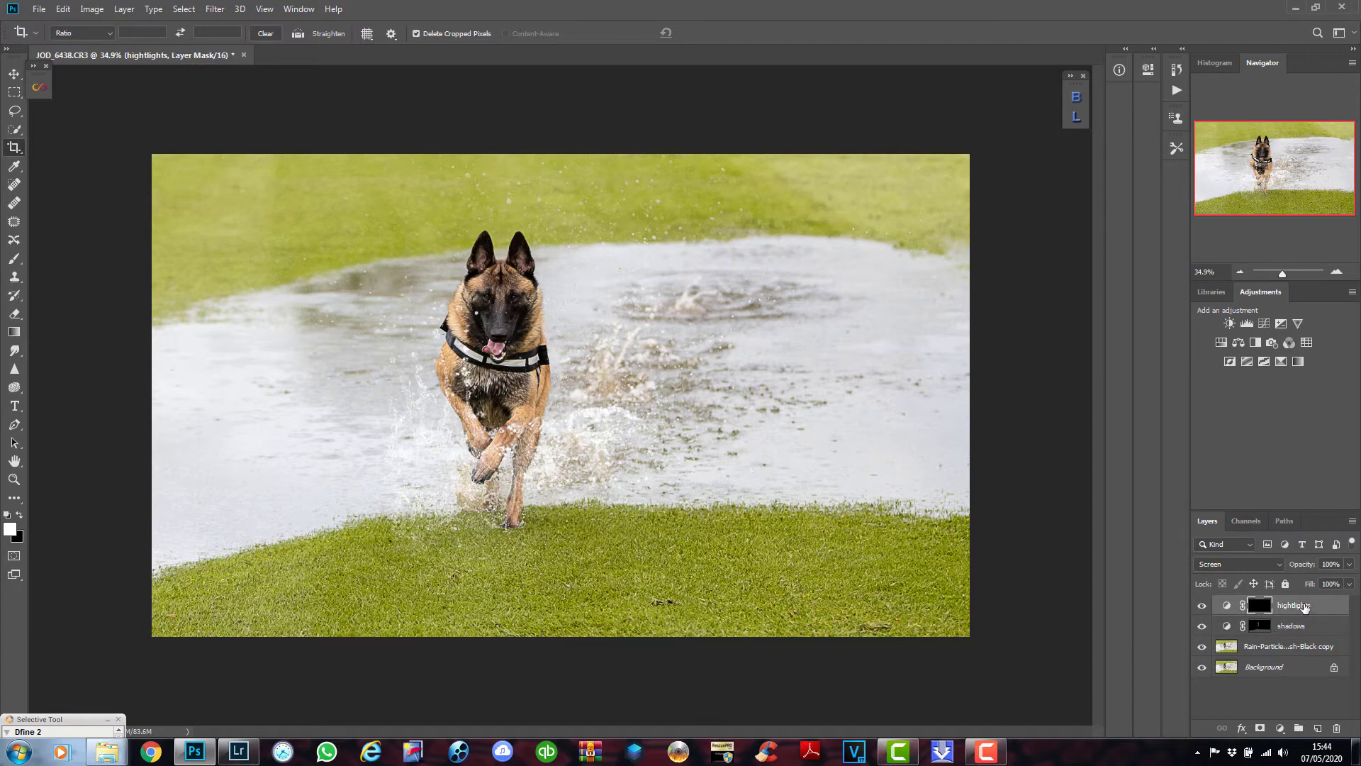
left_click(14, 258)
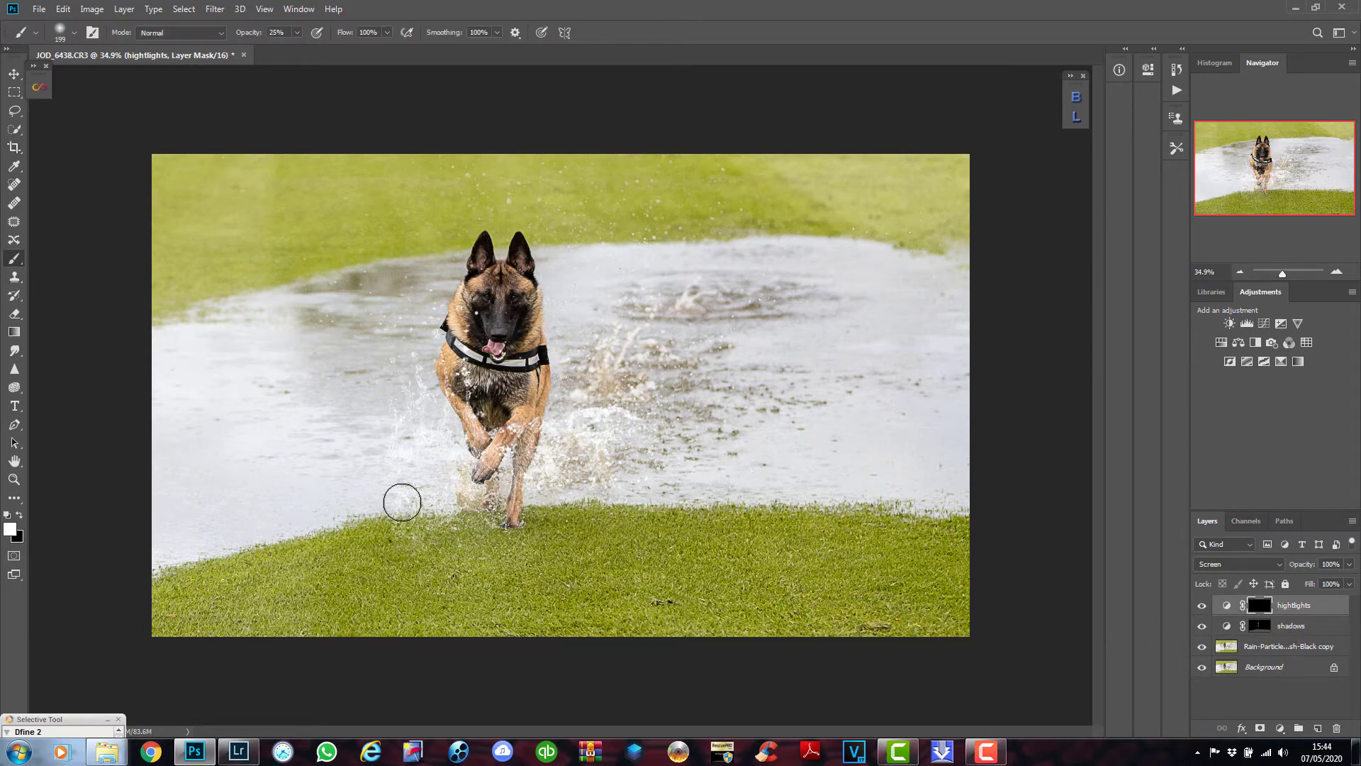
scroll(596, 433, "up", 1)
scroll(596, 433, "up", 2)
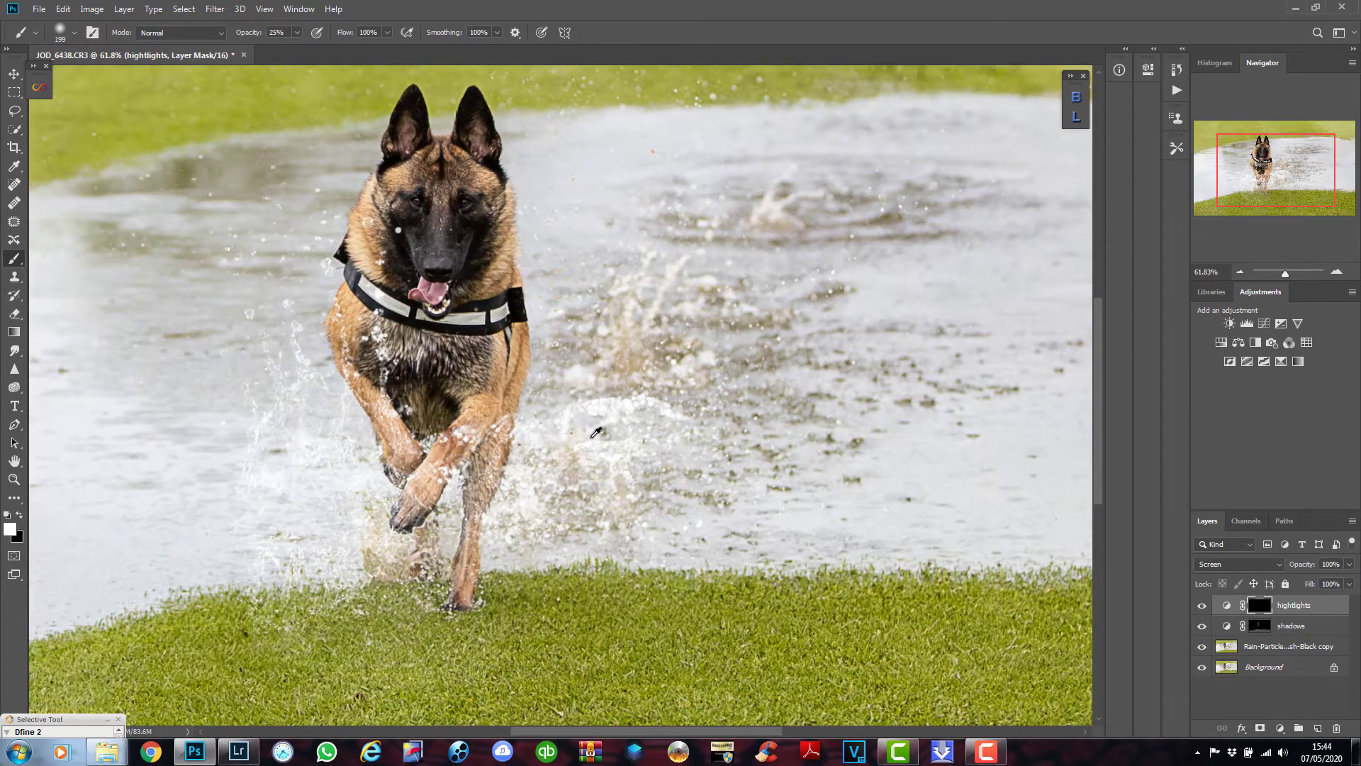
right_click(449, 204)
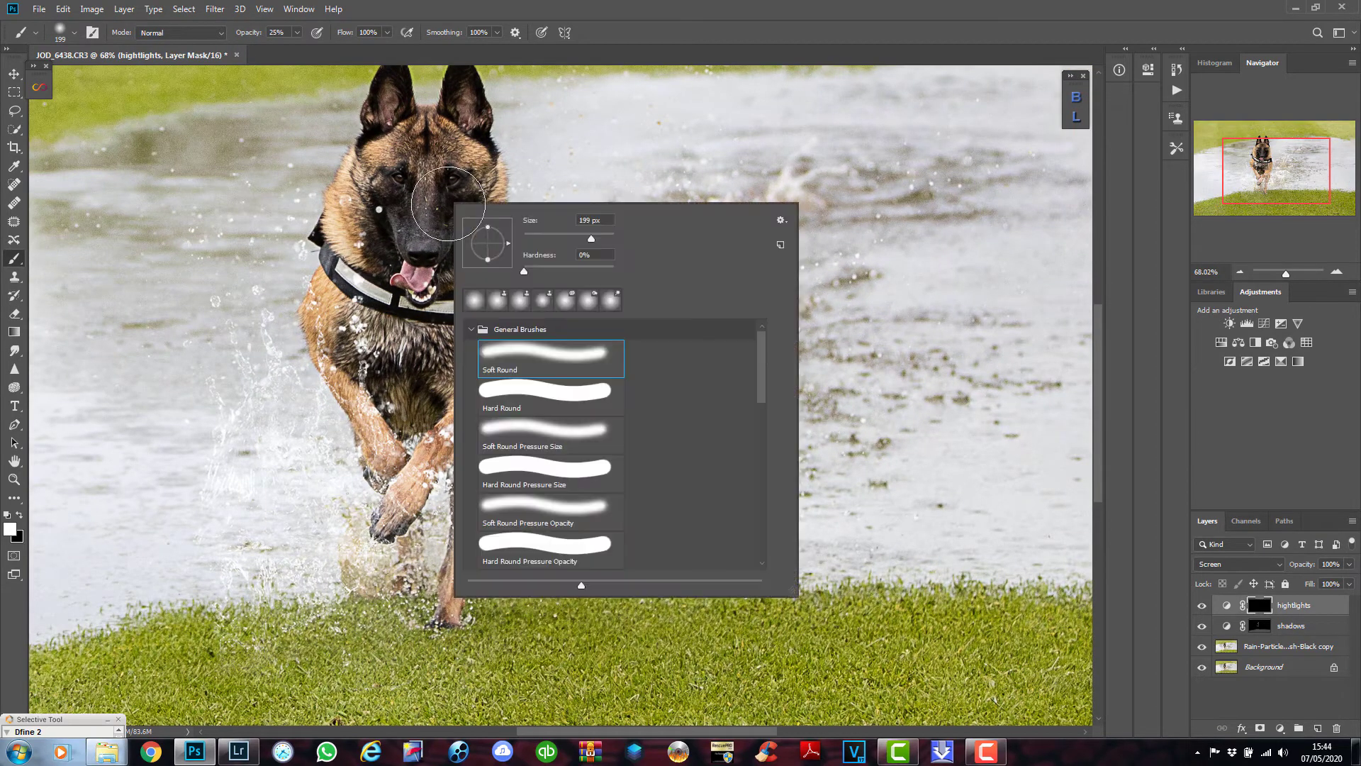
left_click(575, 238)
left_click(548, 238)
left_click(388, 96)
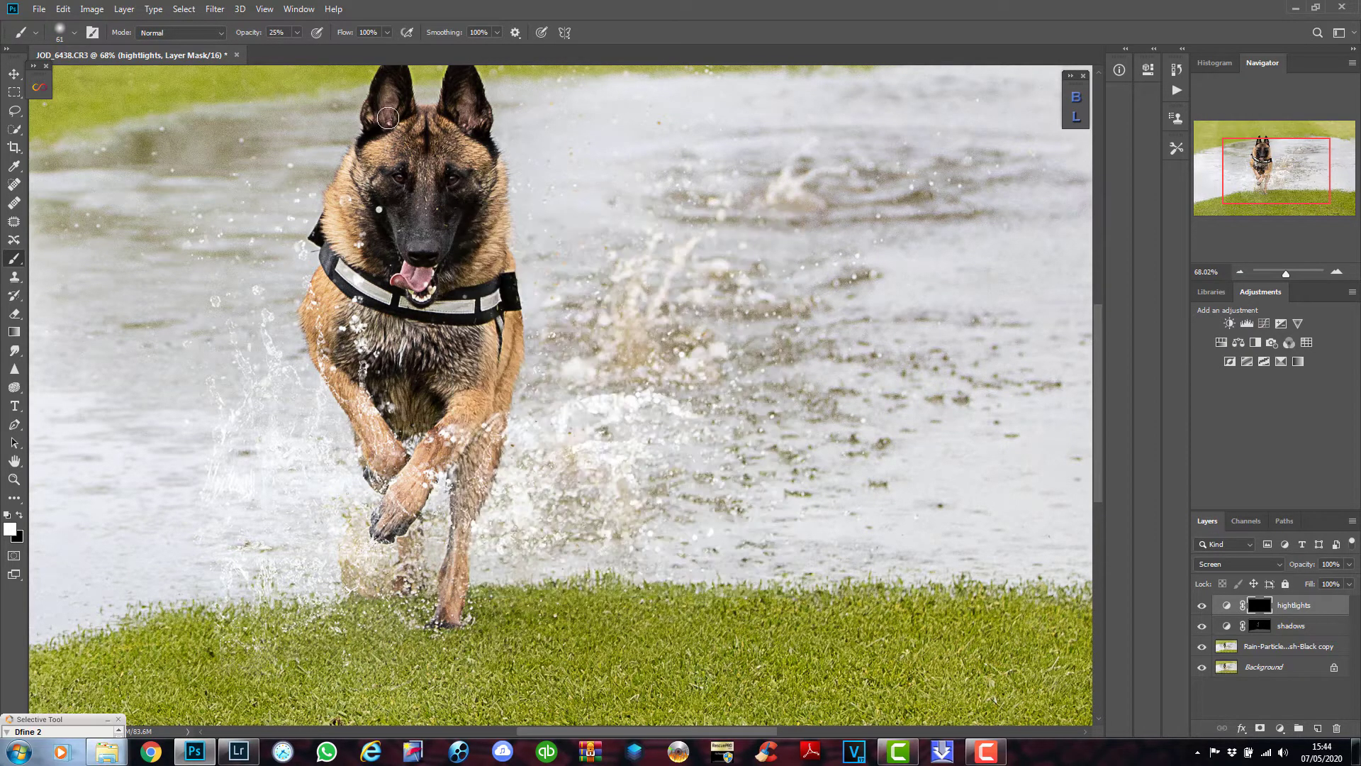
- Paint brightening over the dog's ears, chest and front leg
mouse_move(388, 92)
left_mouse_down()
mouse_move(384, 122)
mouse_move(472, 108)
mouse_move(469, 88)
mouse_move(500, 211)
mouse_move(400, 145)
left_mouse_up()
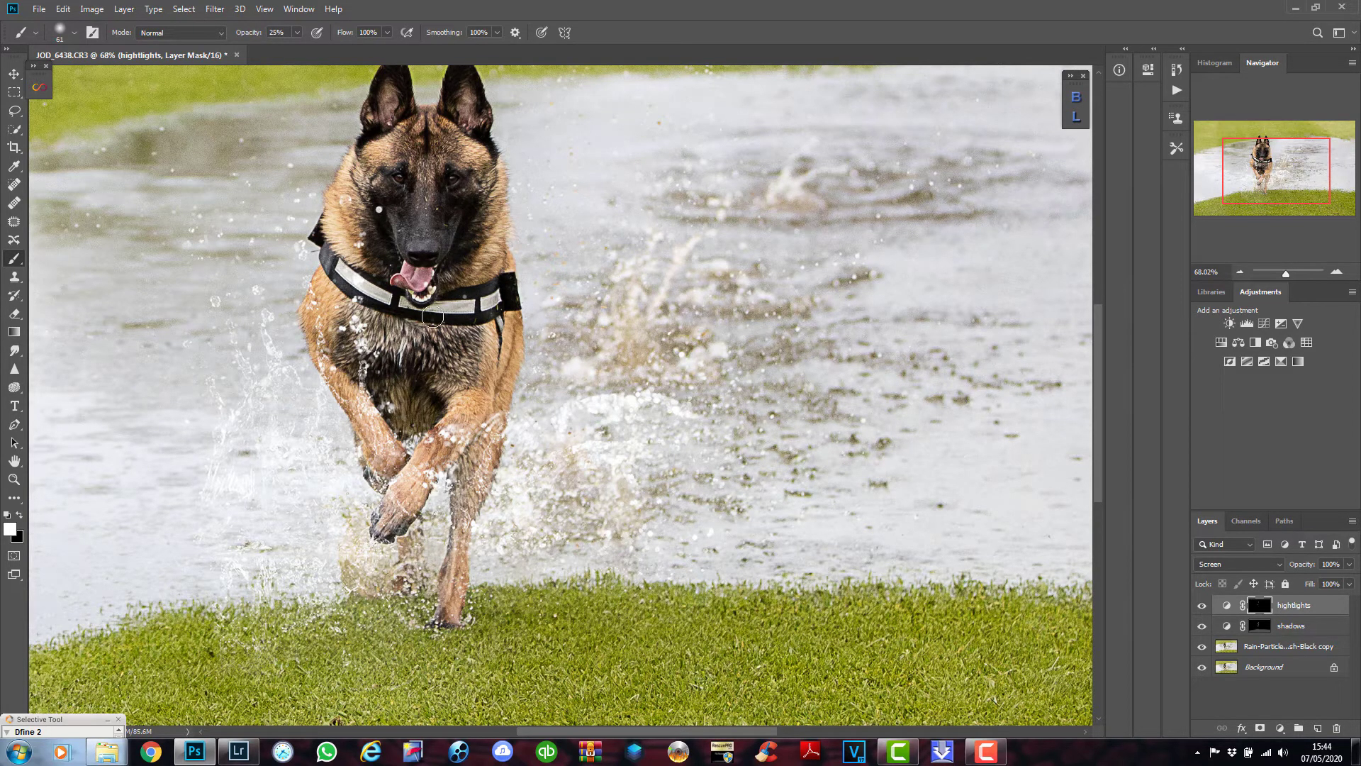
mouse_move(432, 317)
left_mouse_down()
mouse_move(386, 328)
mouse_move(398, 348)
mouse_move(415, 328)
mouse_move(436, 343)
left_mouse_up()
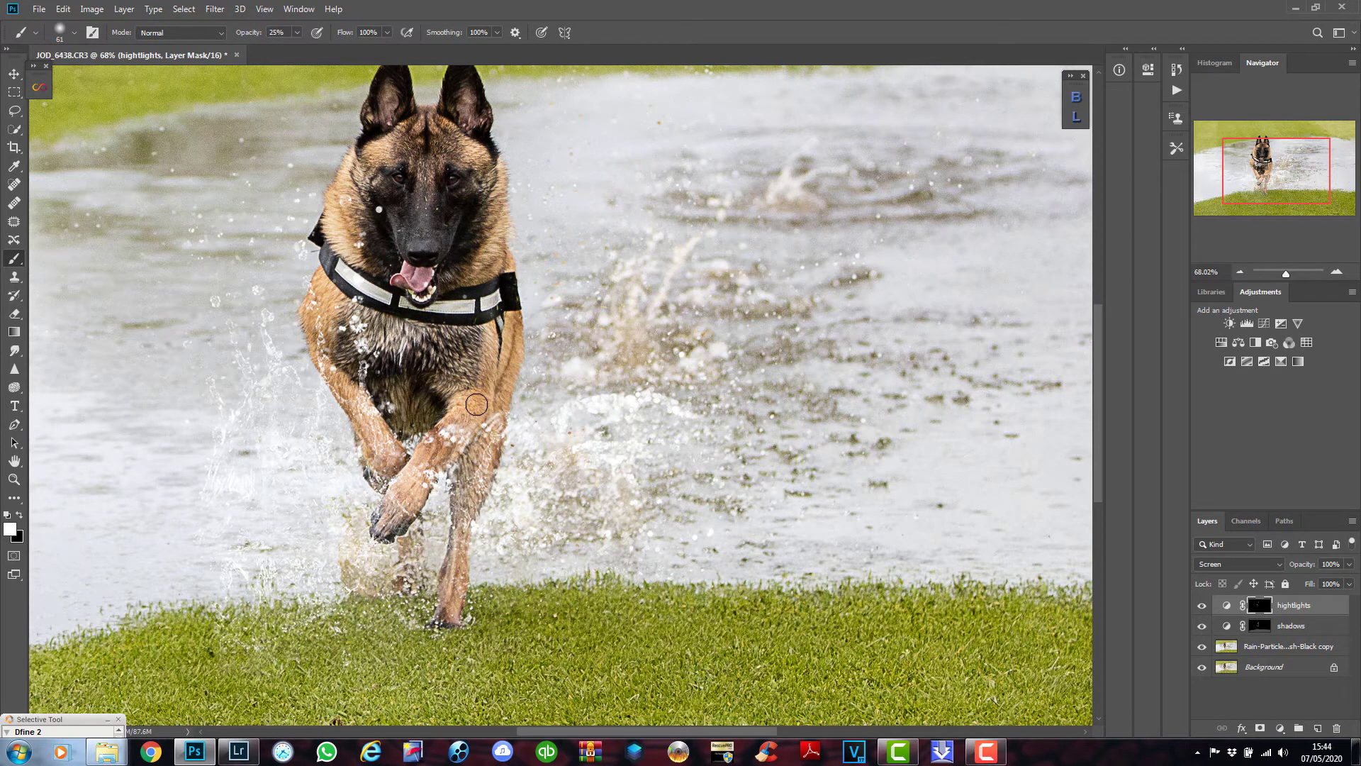
scroll(476, 404, "up", 3)
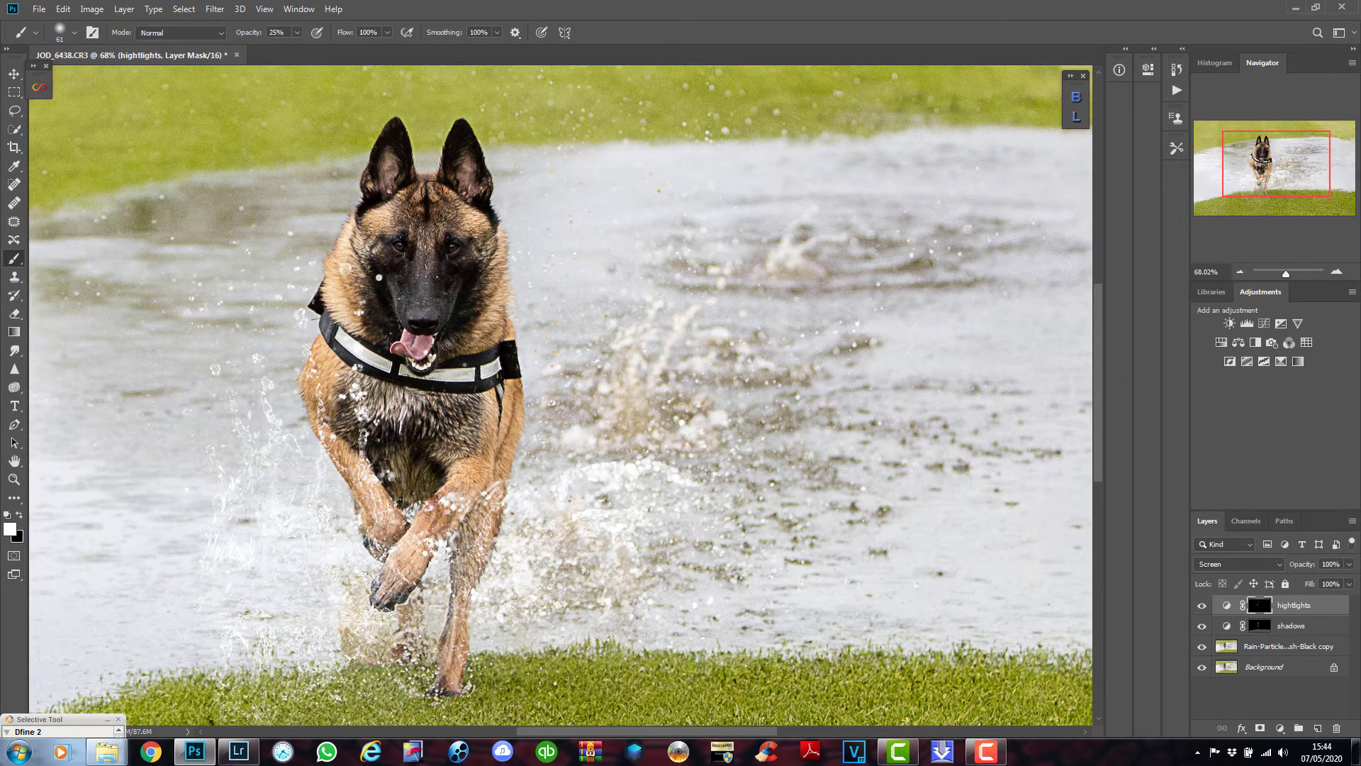
- Toggle the hightlights layer to compare, fit the photo on screen, and select all four layers
left_click(1201, 606)
left_click(1201, 606)
left_click(1201, 607)
left_click(1201, 606)
left_click(14, 479)
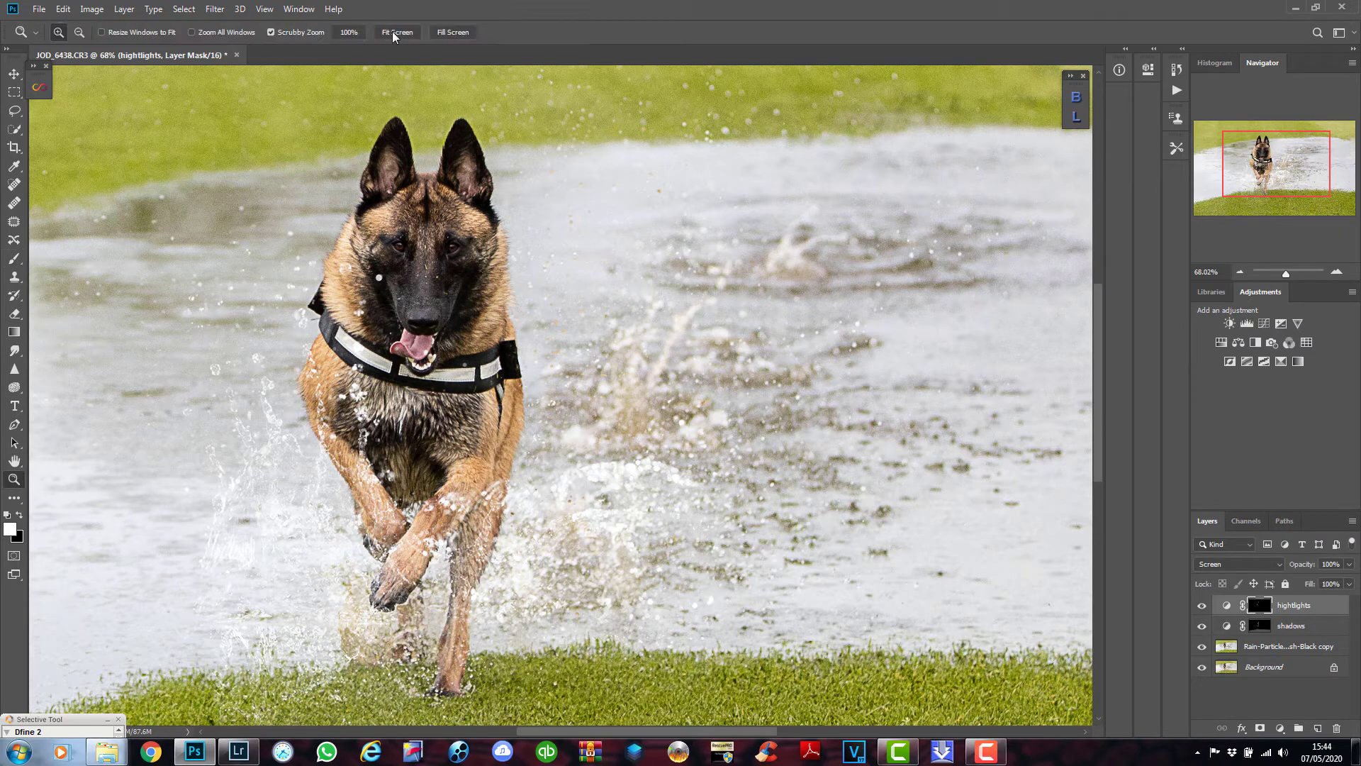
left_click(396, 32)
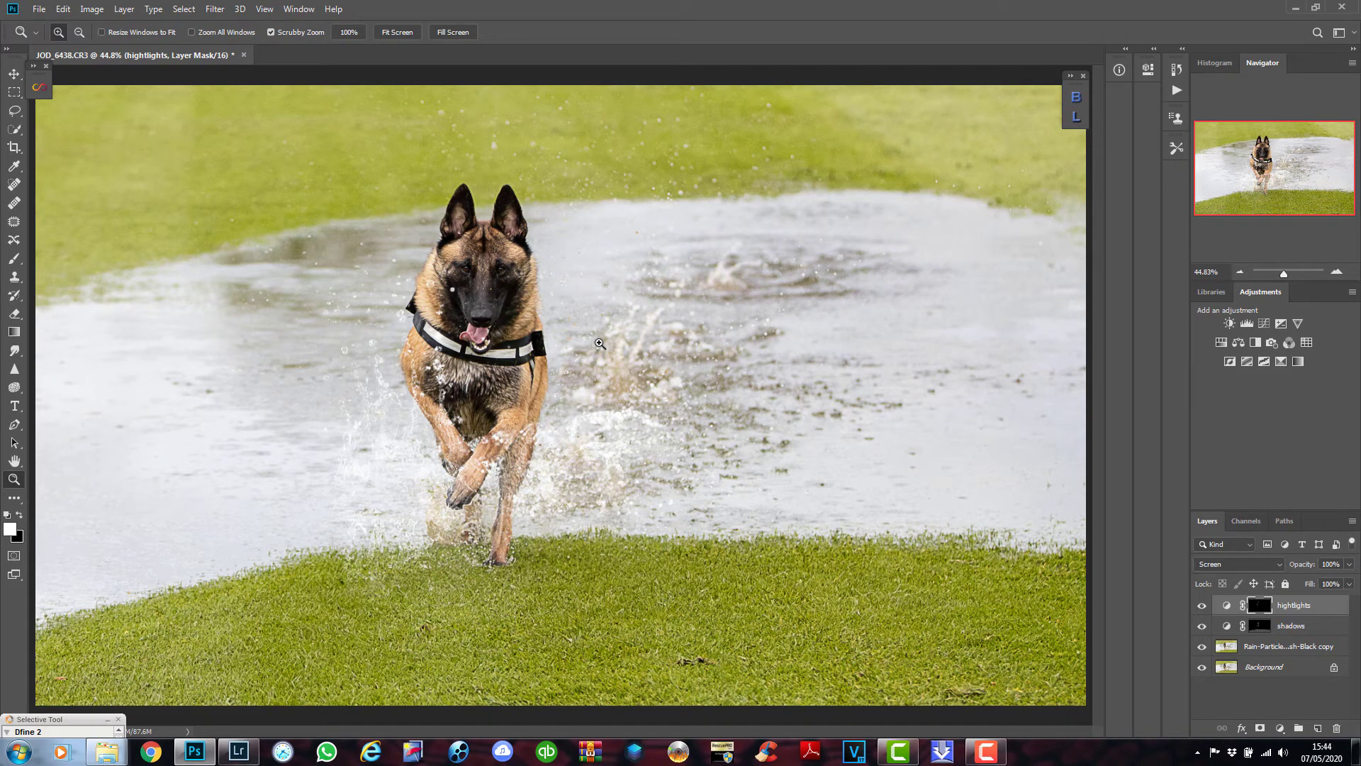
left_click(1282, 672, "shift")
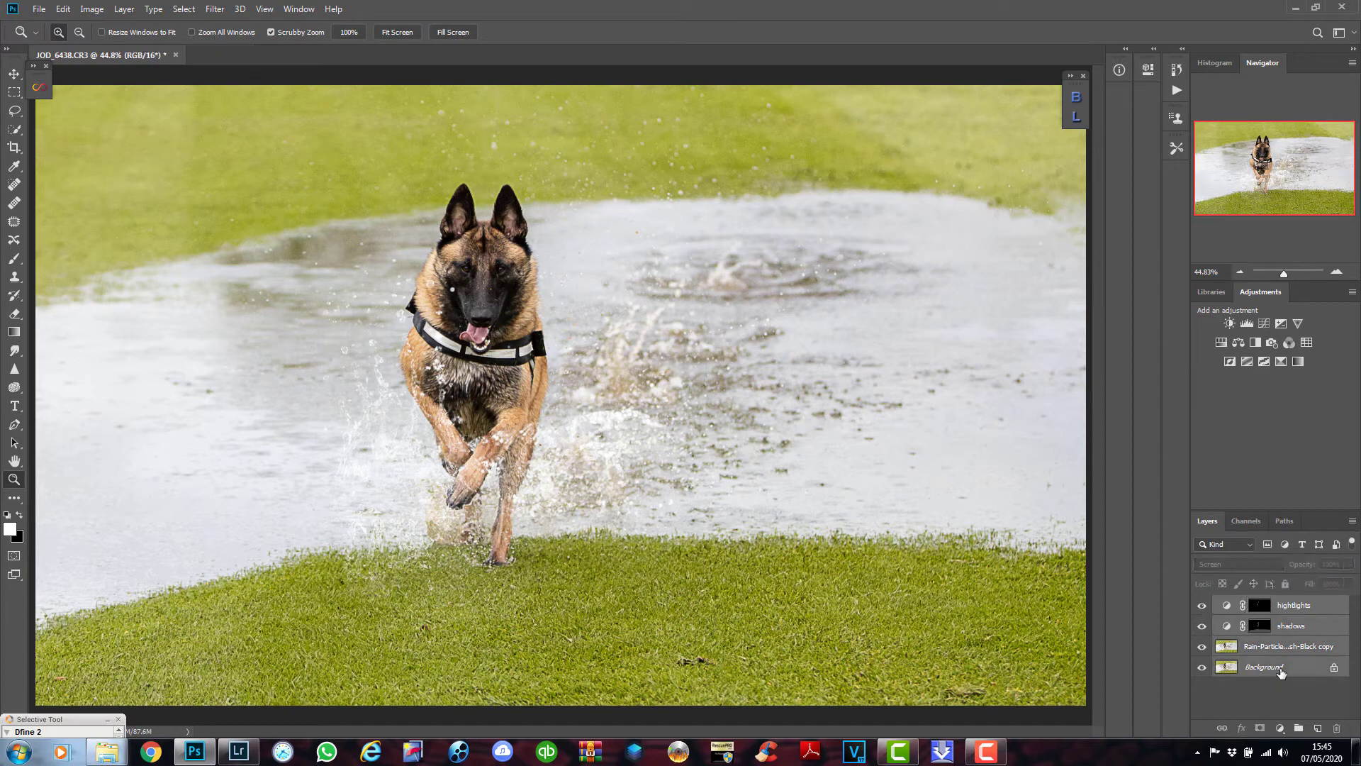
- Merge the four selected layers into one Background layer and zoom in on the dog's legs
right_click(1279, 669)
left_click(1295, 607)
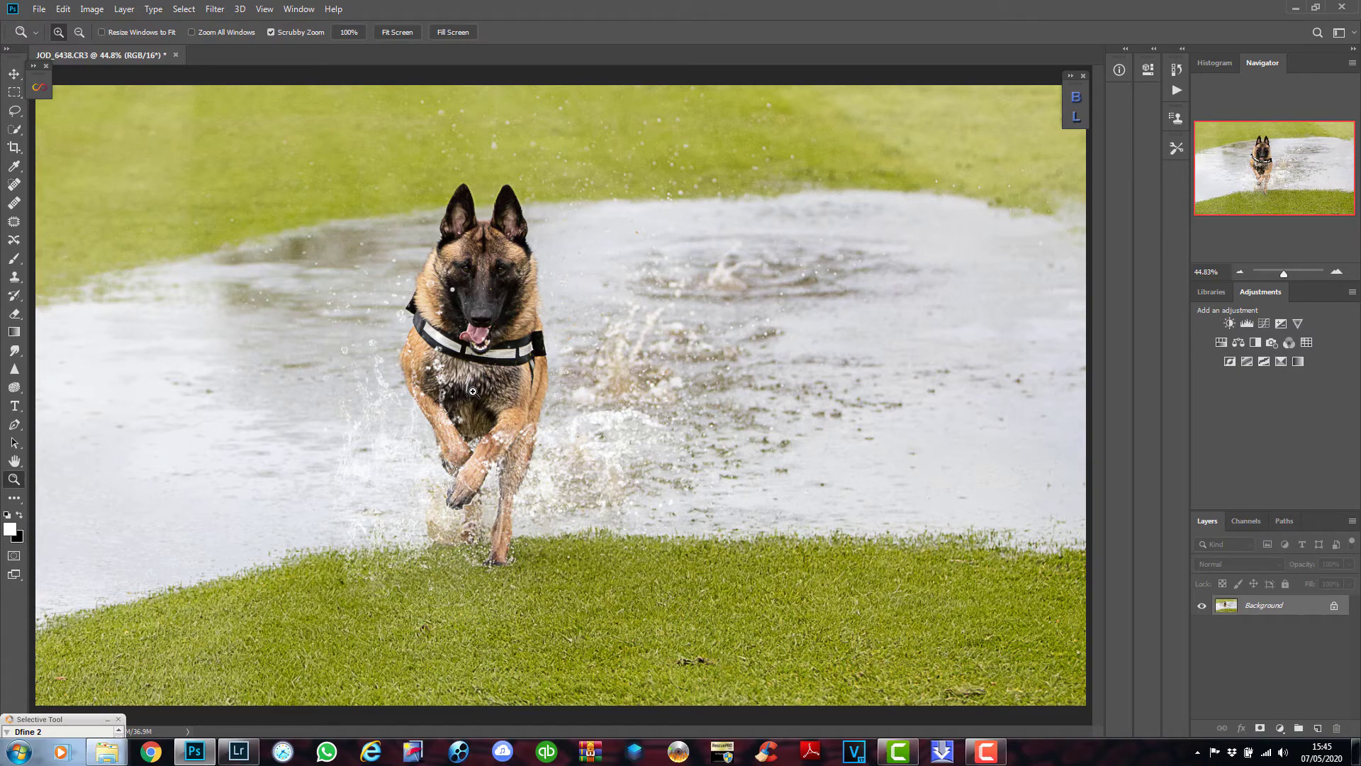
left_click_drag(502, 494, 504, 600)
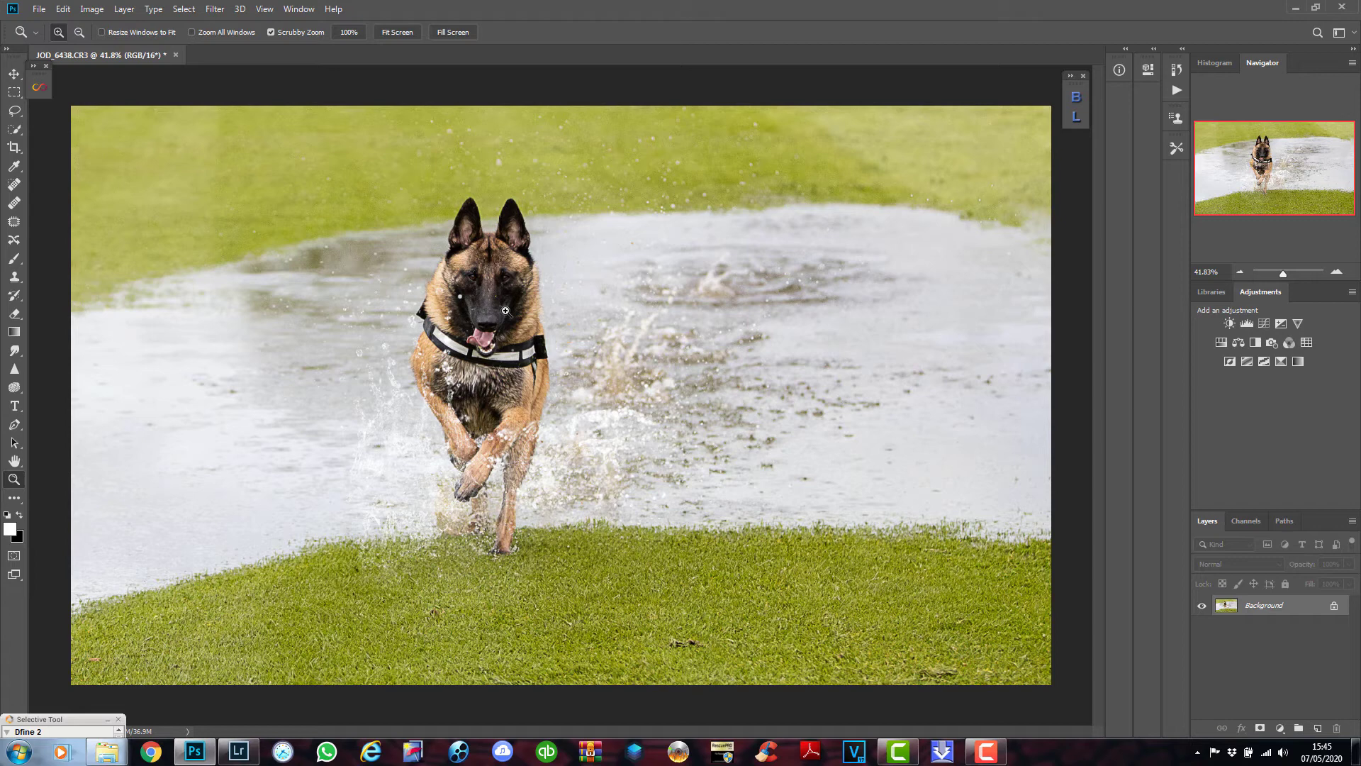
- Choose the High Pass filter and dismiss the Windows colour-scheme prompt
left_click(213, 9)
mouse_move(309, 289)
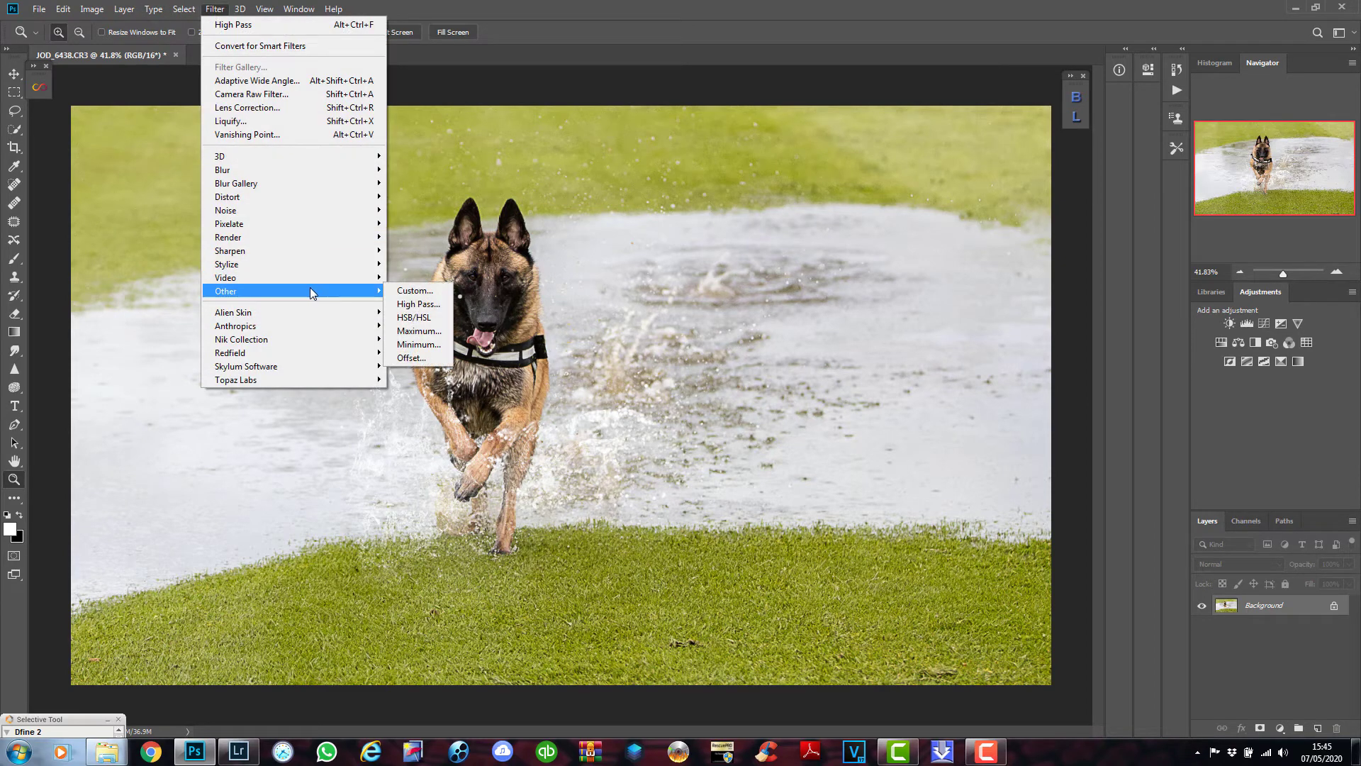
left_click(439, 310)
left_click(598, 422)
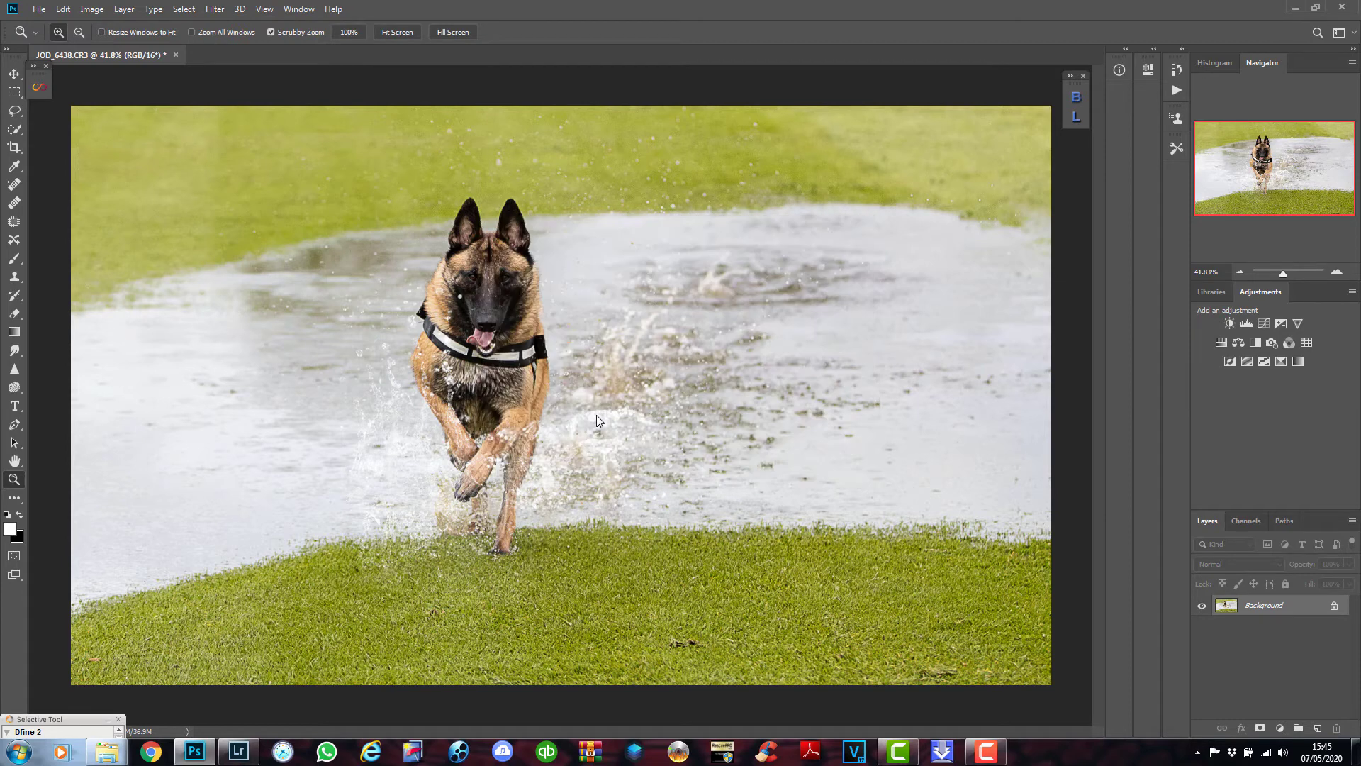
- Duplicate the Background layer with Duplicate Layer... and confirm with OK
right_click(1298, 611)
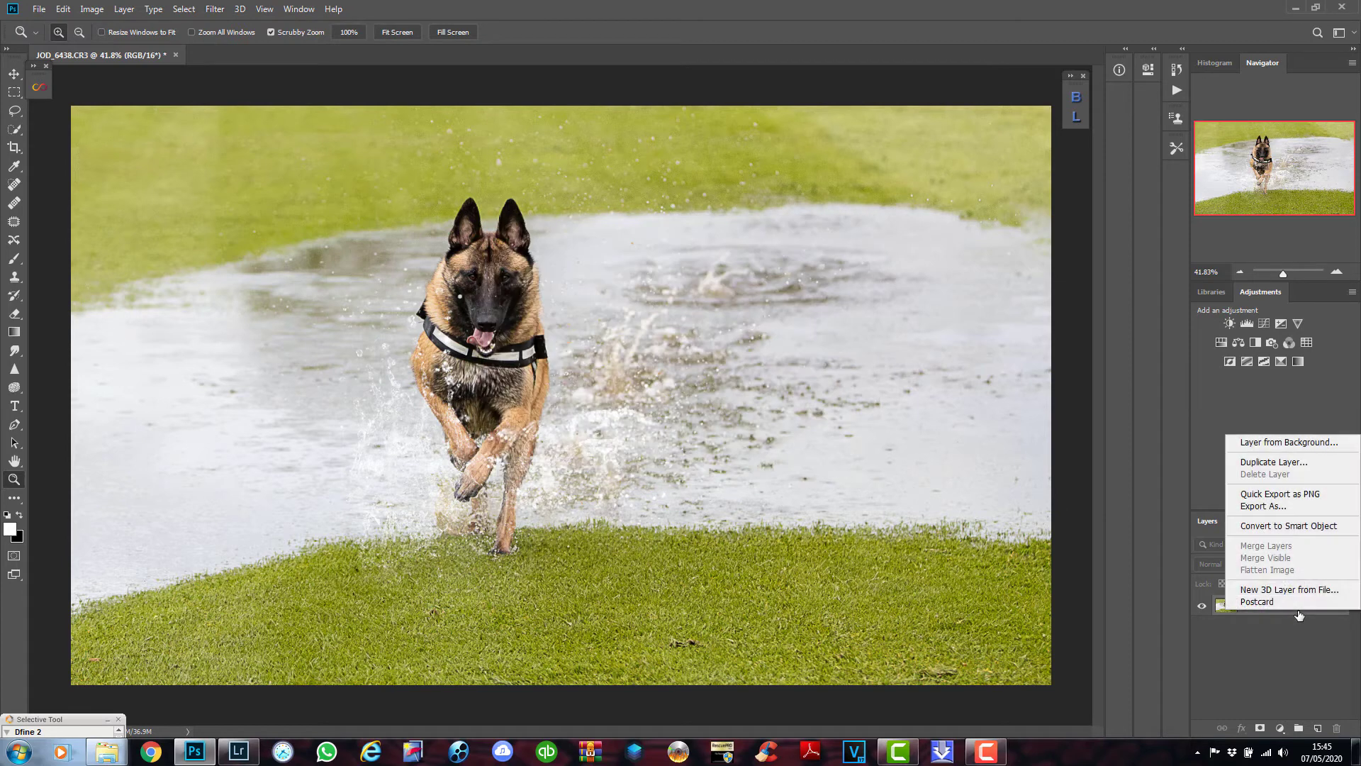
left_click(1296, 464)
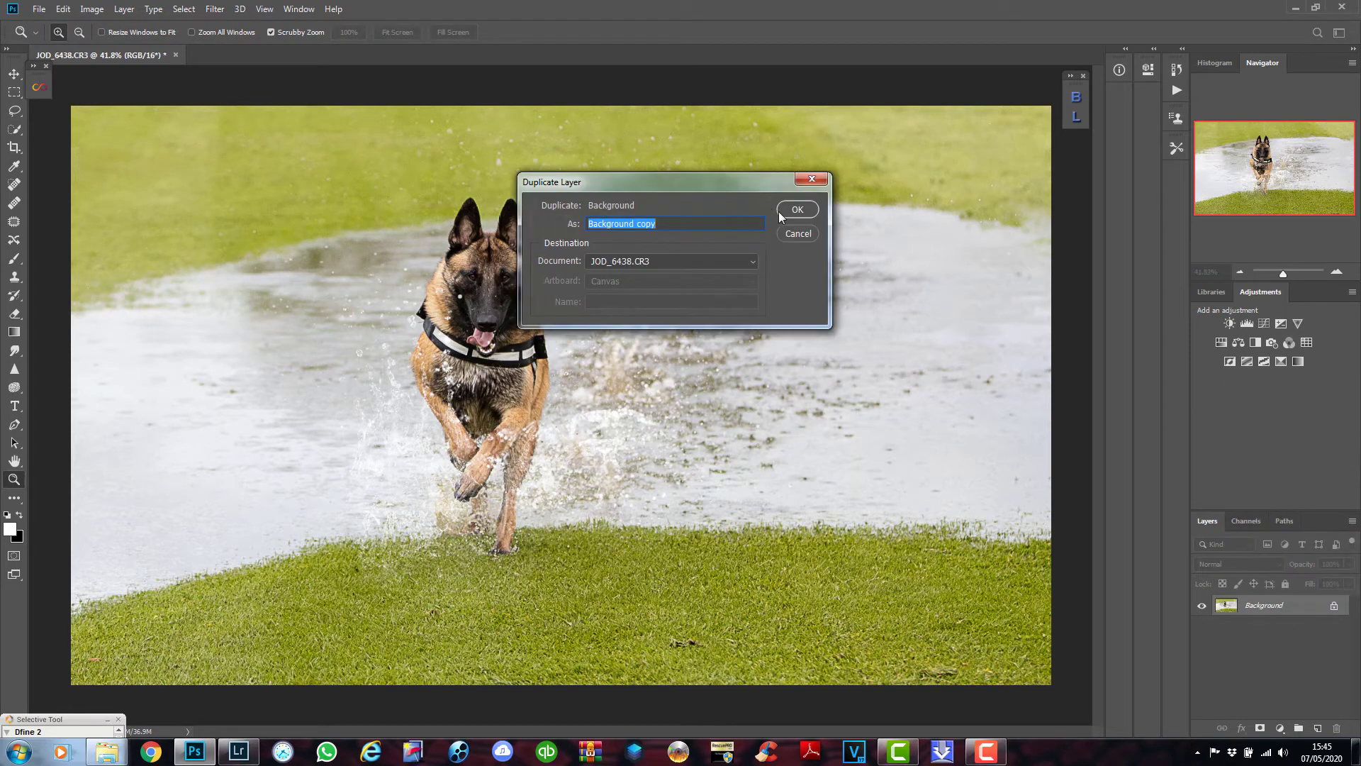
left_click(785, 214)
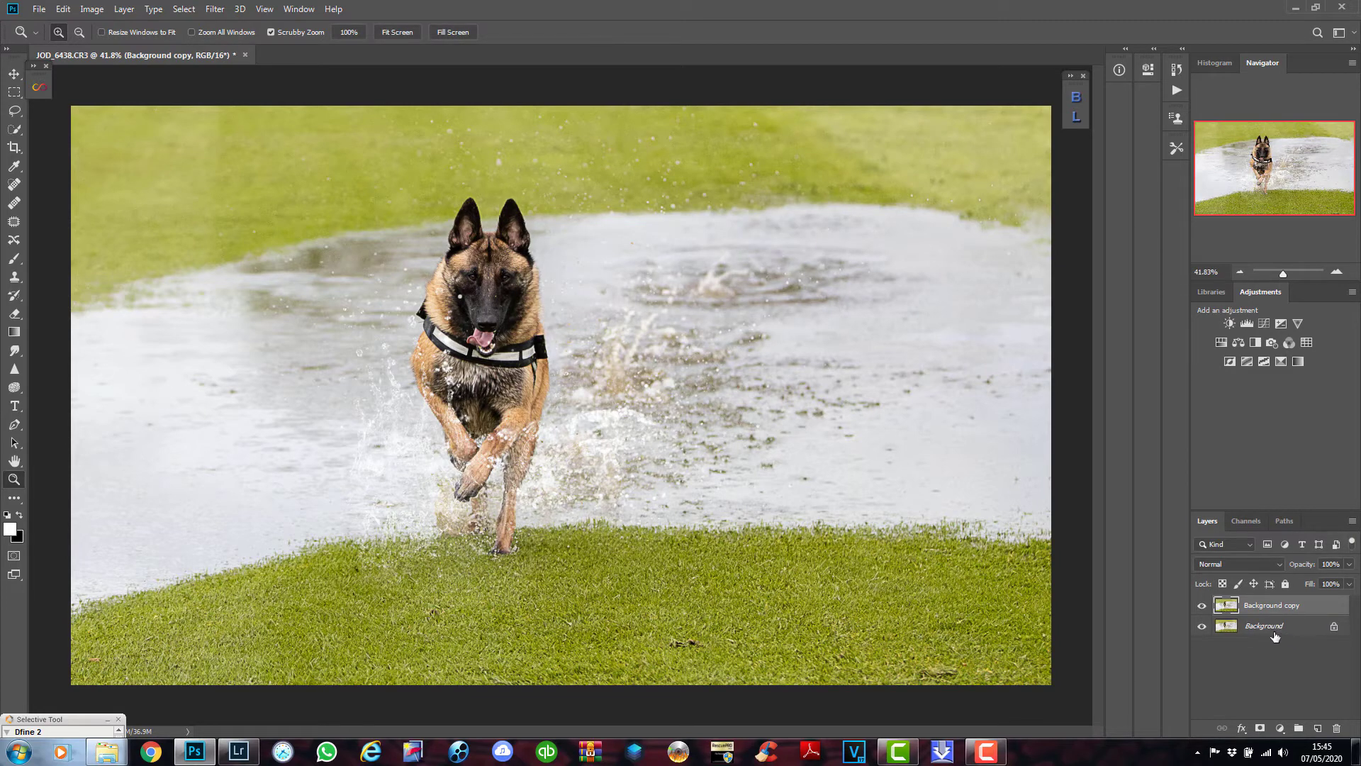
- Apply a High Pass filter with a 4.4-pixel radius to the Background copy
left_click(213, 10)
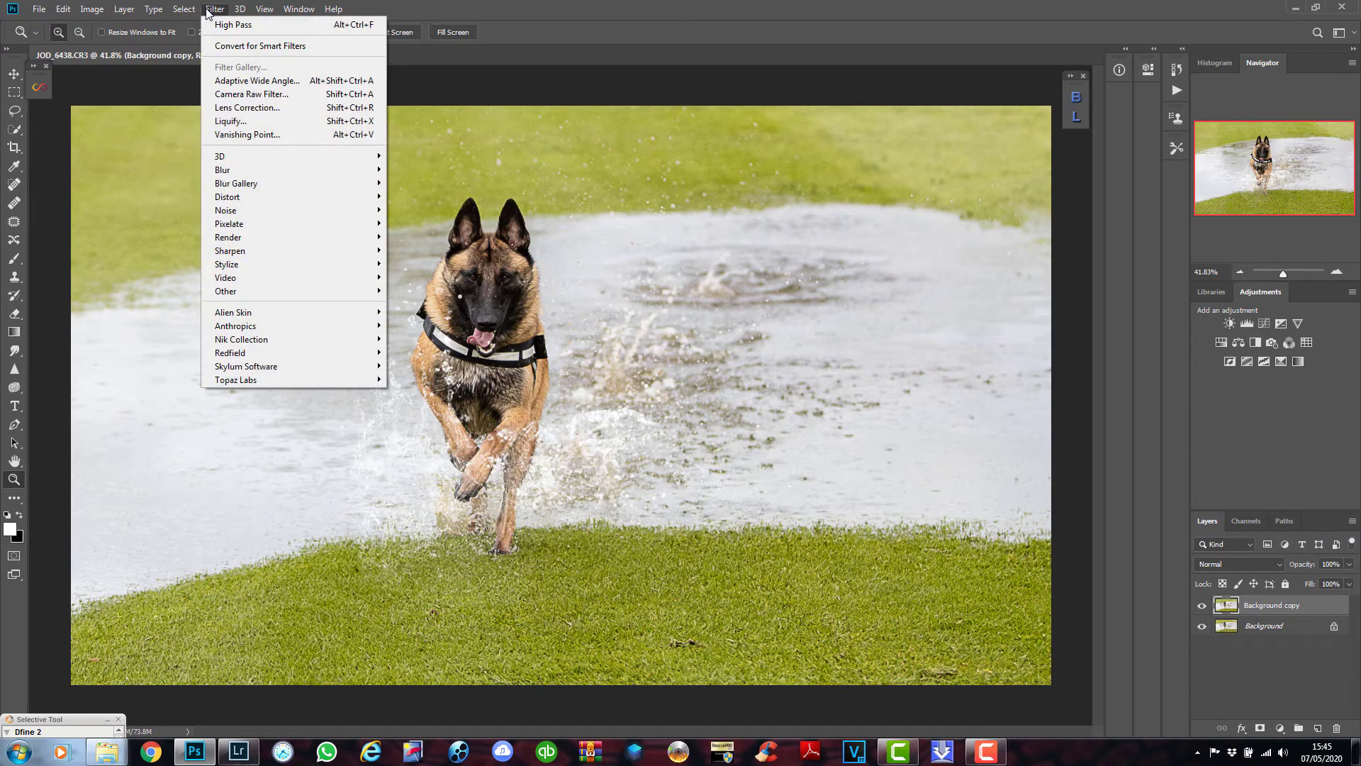
mouse_move(324, 291)
left_click(401, 309)
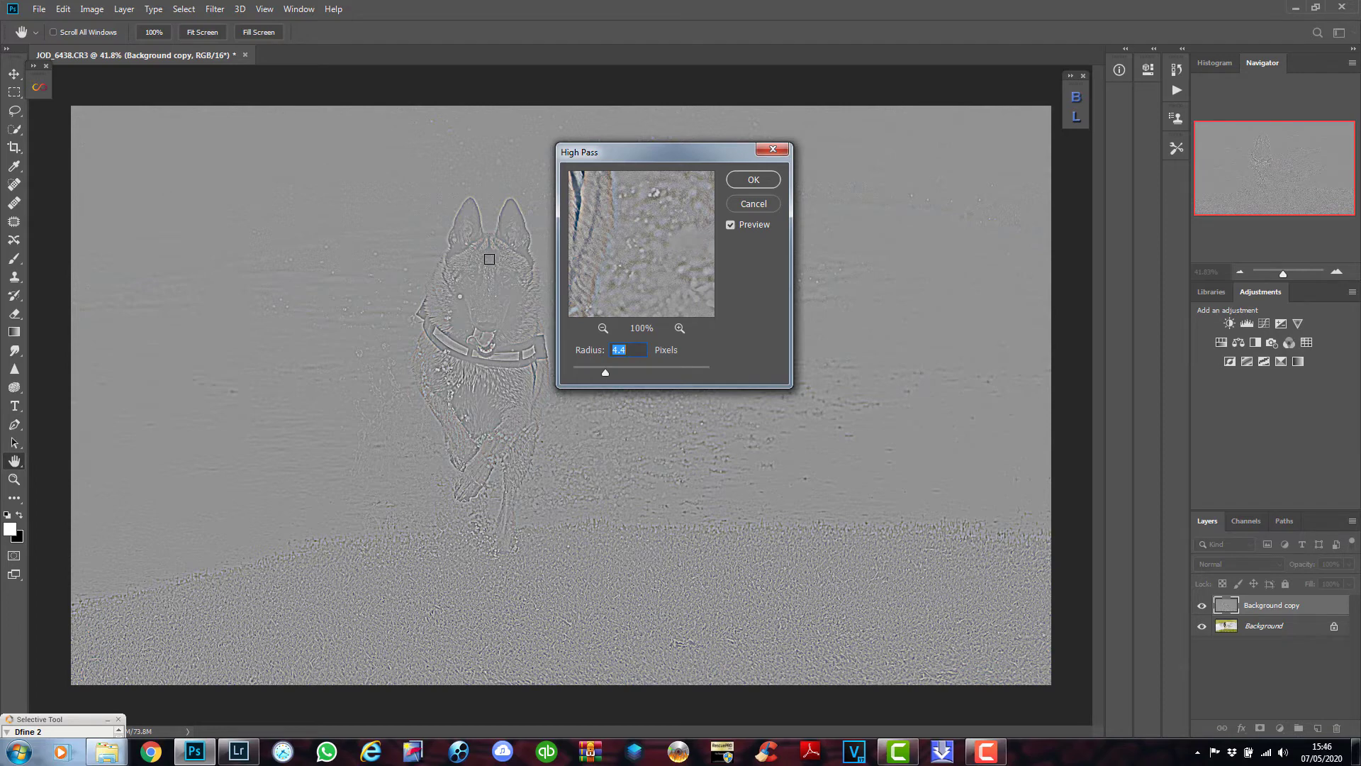
left_click(754, 179)
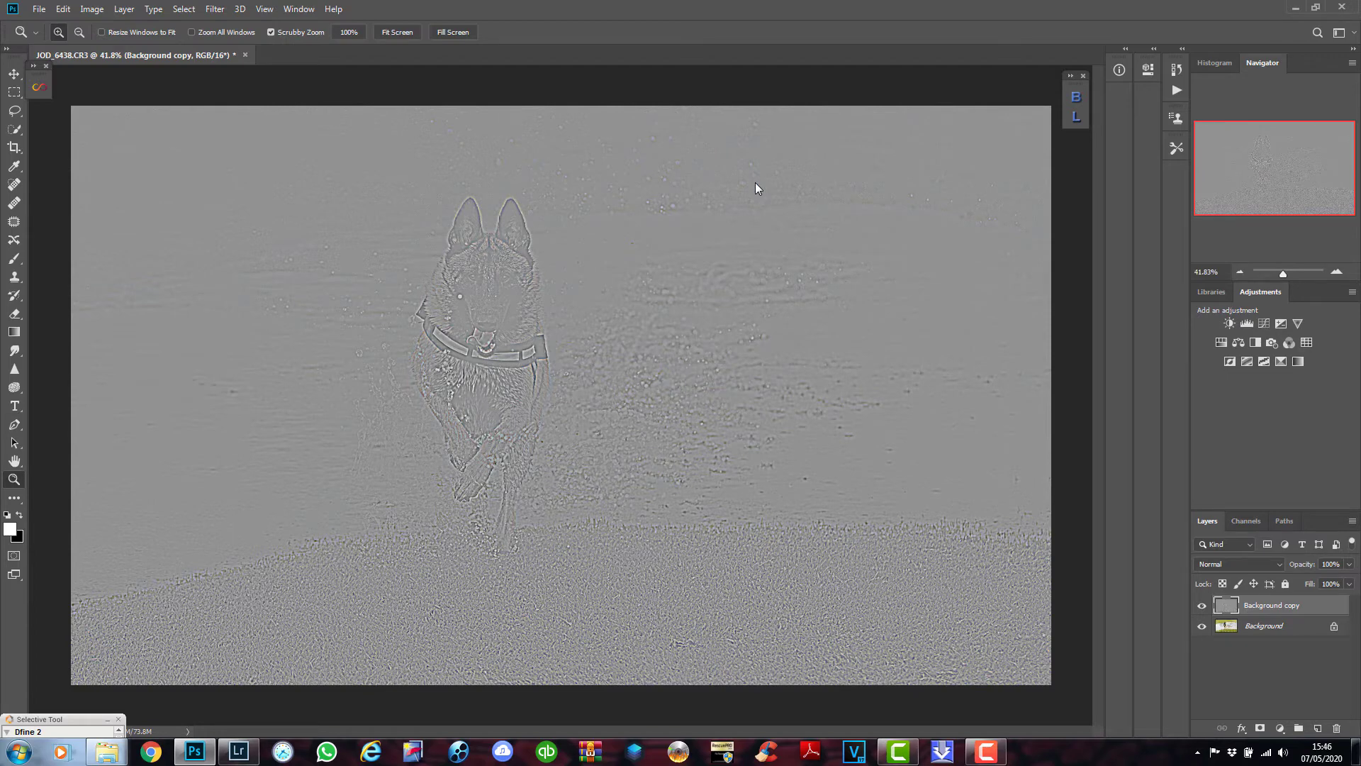
- Set the High Pass Background copy to Overlay and toggle its visibility to compare the sharpening
left_click(1242, 564)
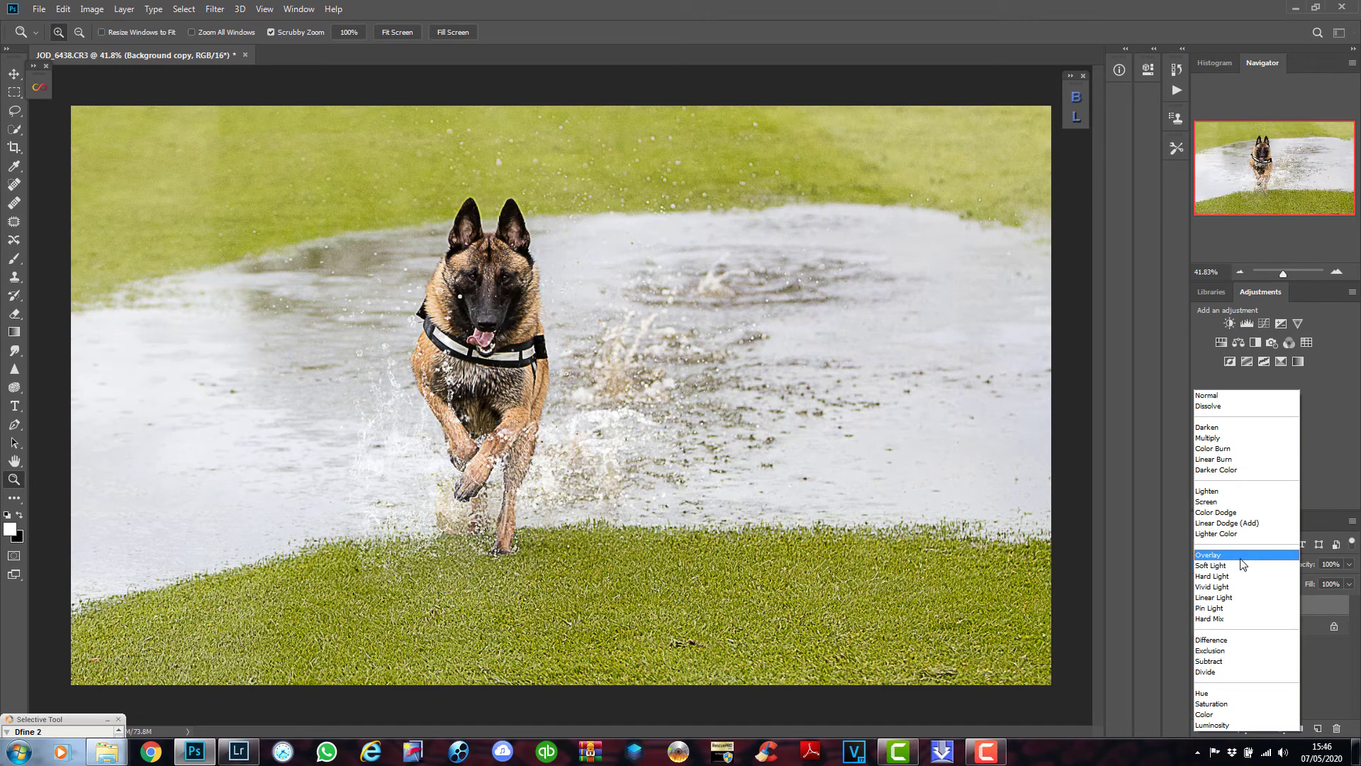
left_click(1242, 556)
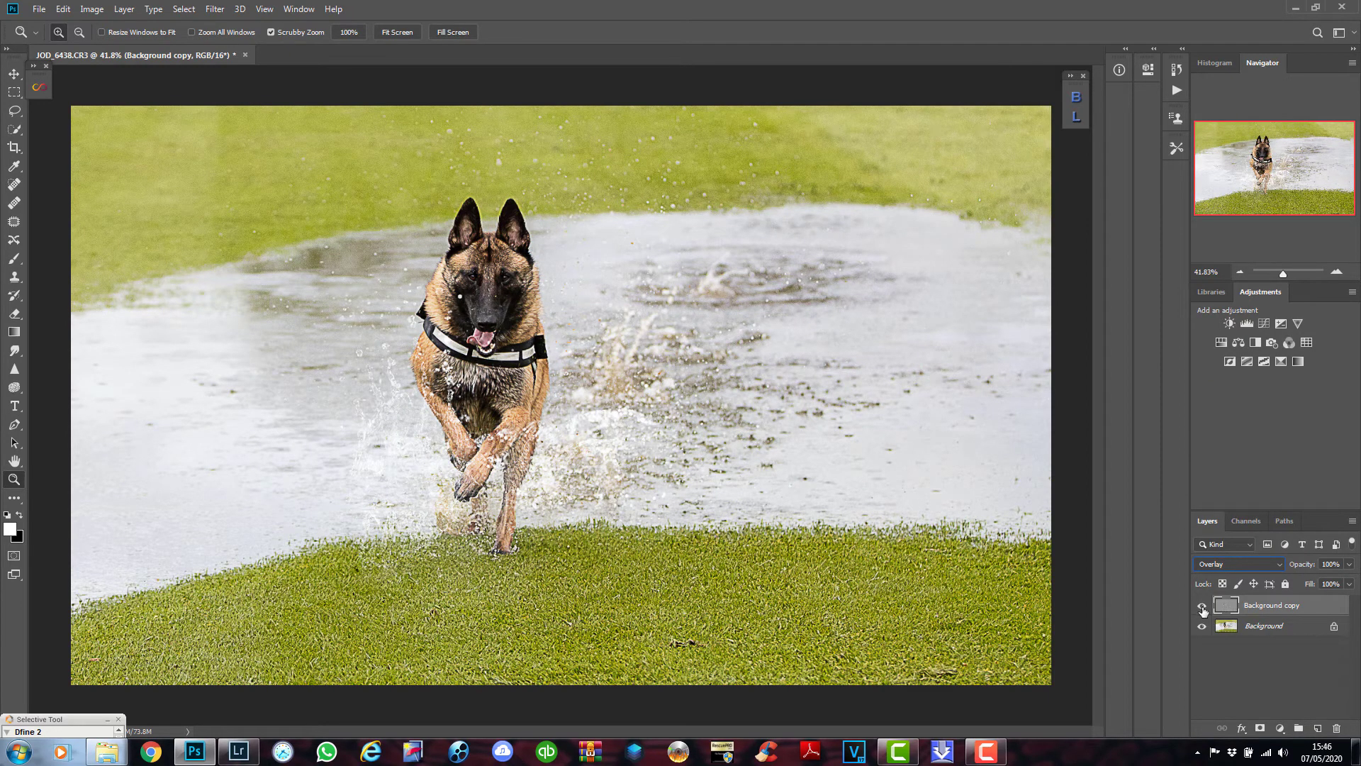
left_click(1202, 606)
left_click(1202, 608)
left_click(1203, 607)
left_click(1203, 608)
left_click(1202, 607)
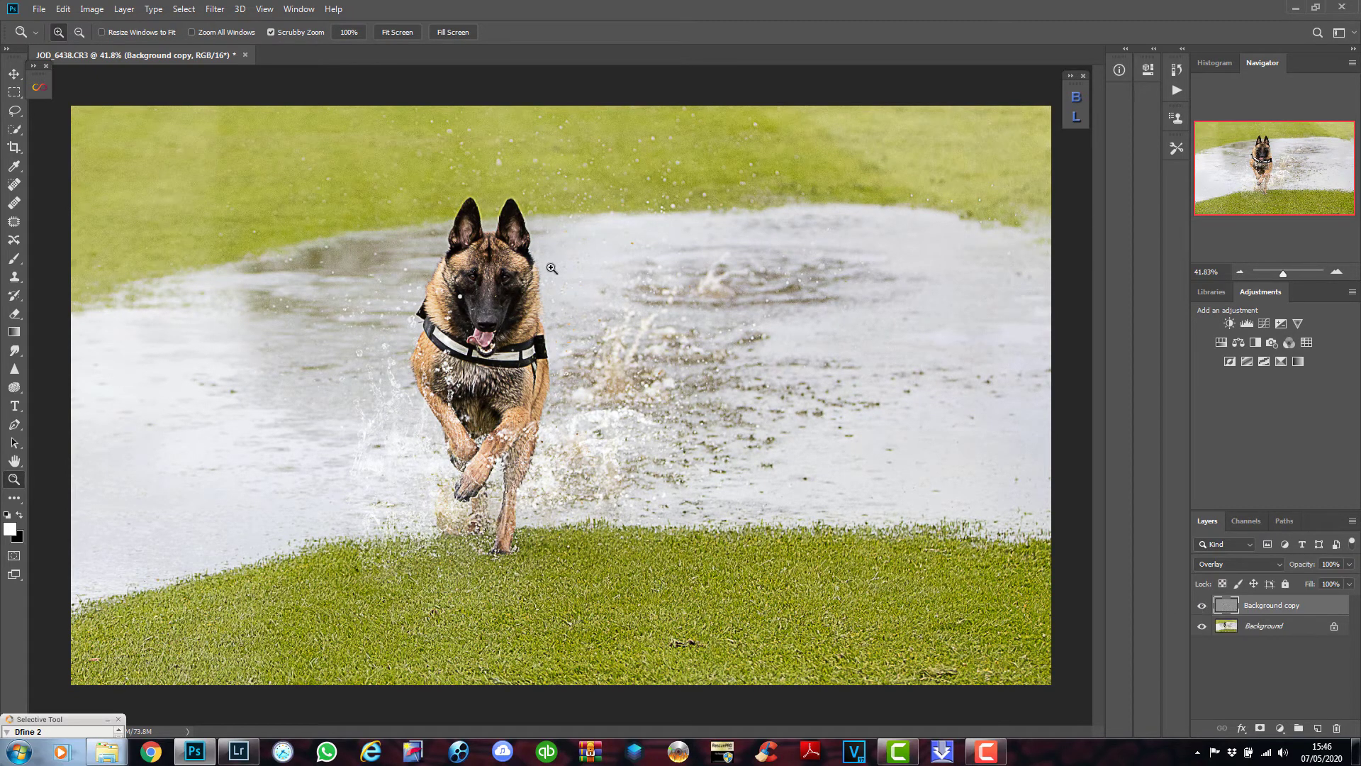
- Lower the Overlay layer to 46% opacity and 50% fill
left_click(1350, 566)
left_click_drag(1350, 582, 1343, 580)
left_click(1349, 565)
left_click(1350, 584)
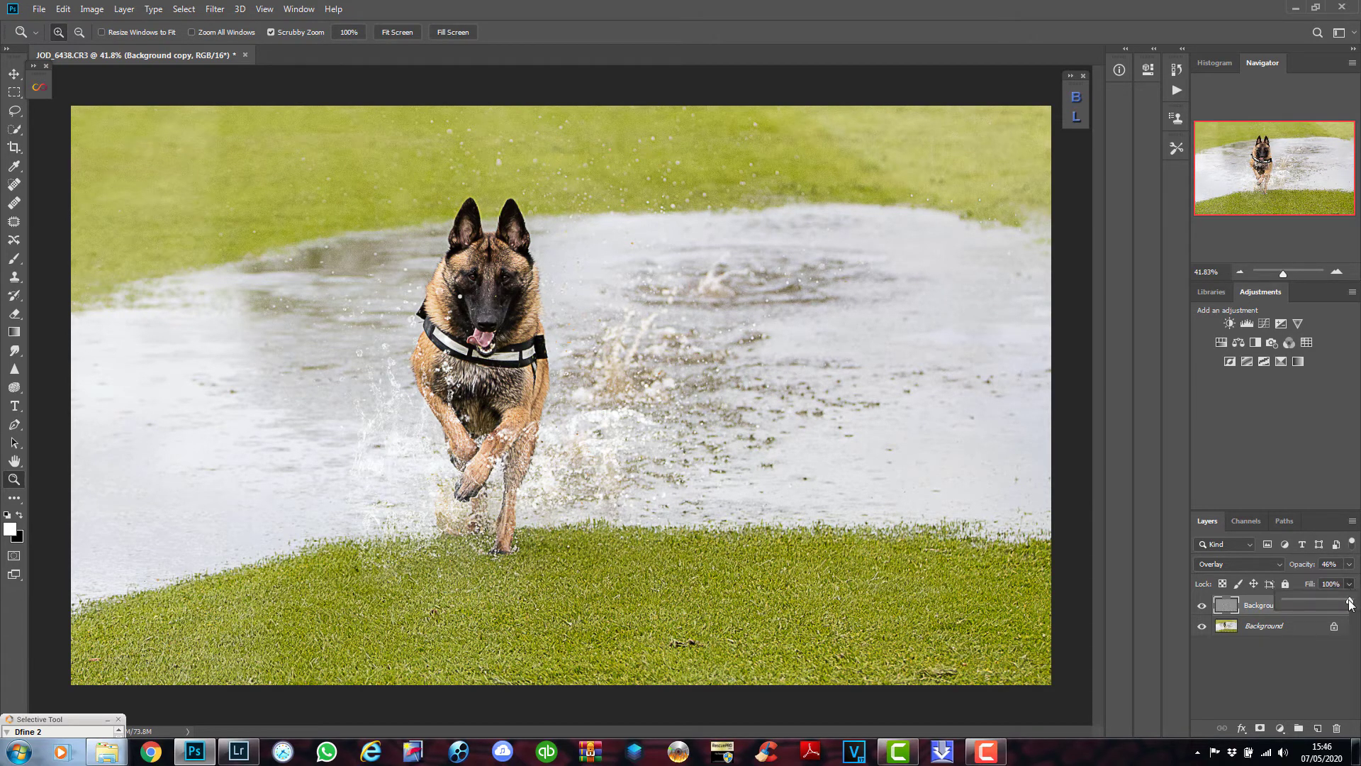
left_click_drag(1350, 604, 1335, 606)
left_click(1358, 575)
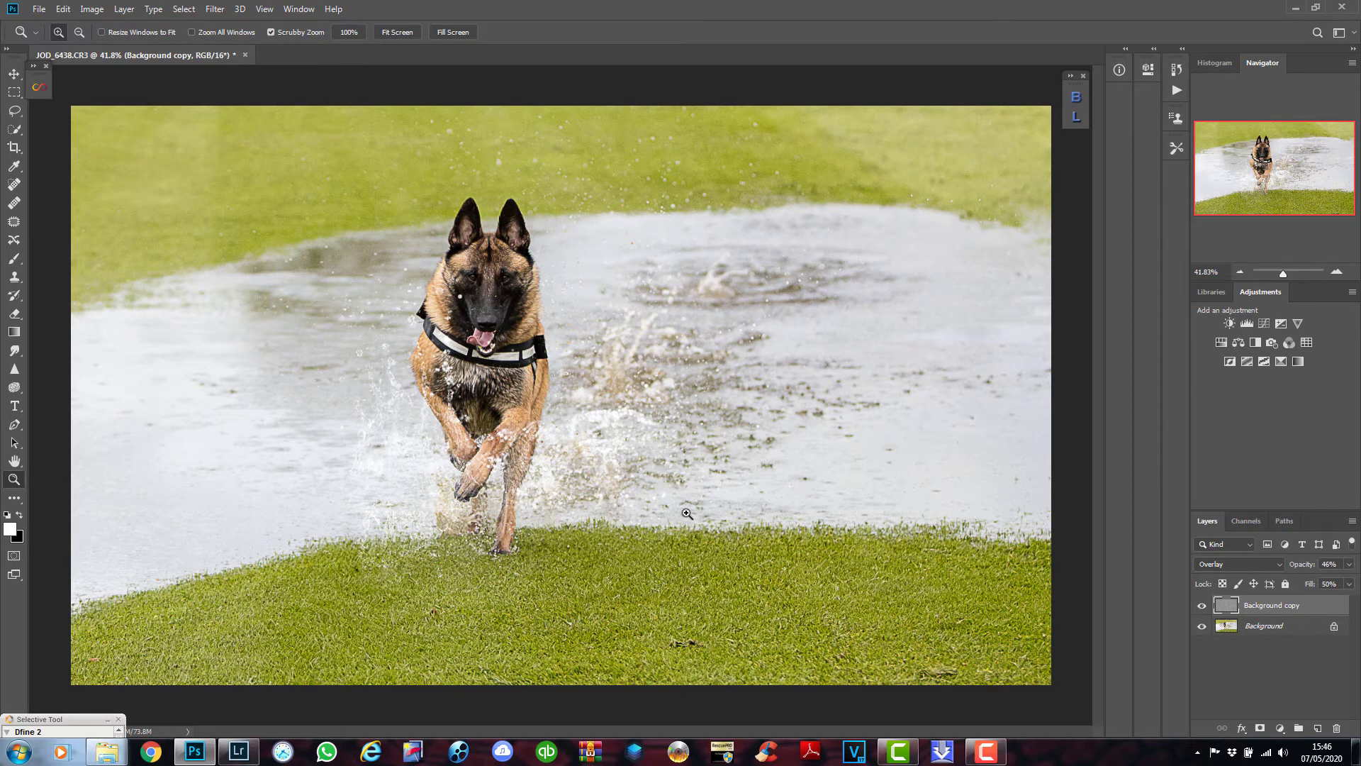
- Flatten the image into one Background layer and duplicate it as Background copy
right_click(1302, 628)
left_click(1295, 573)
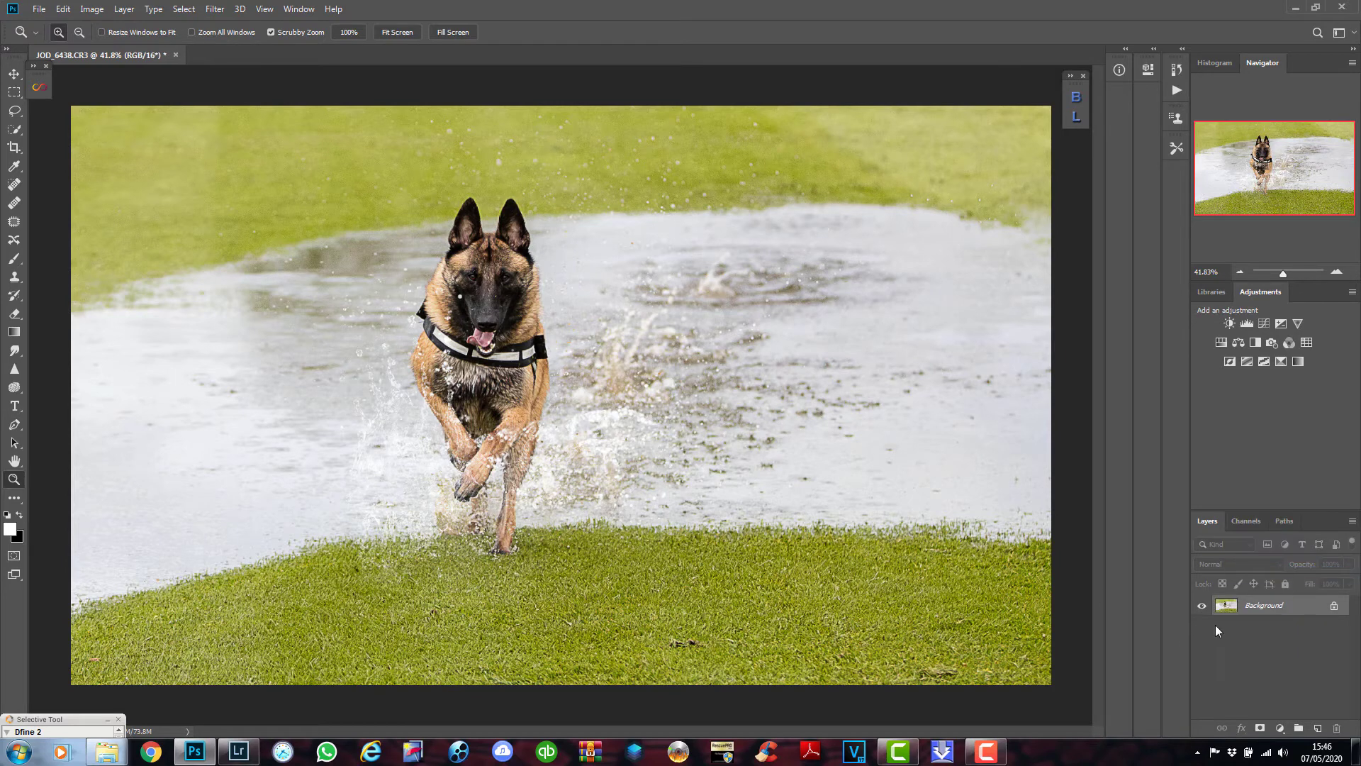
right_click(1291, 611)
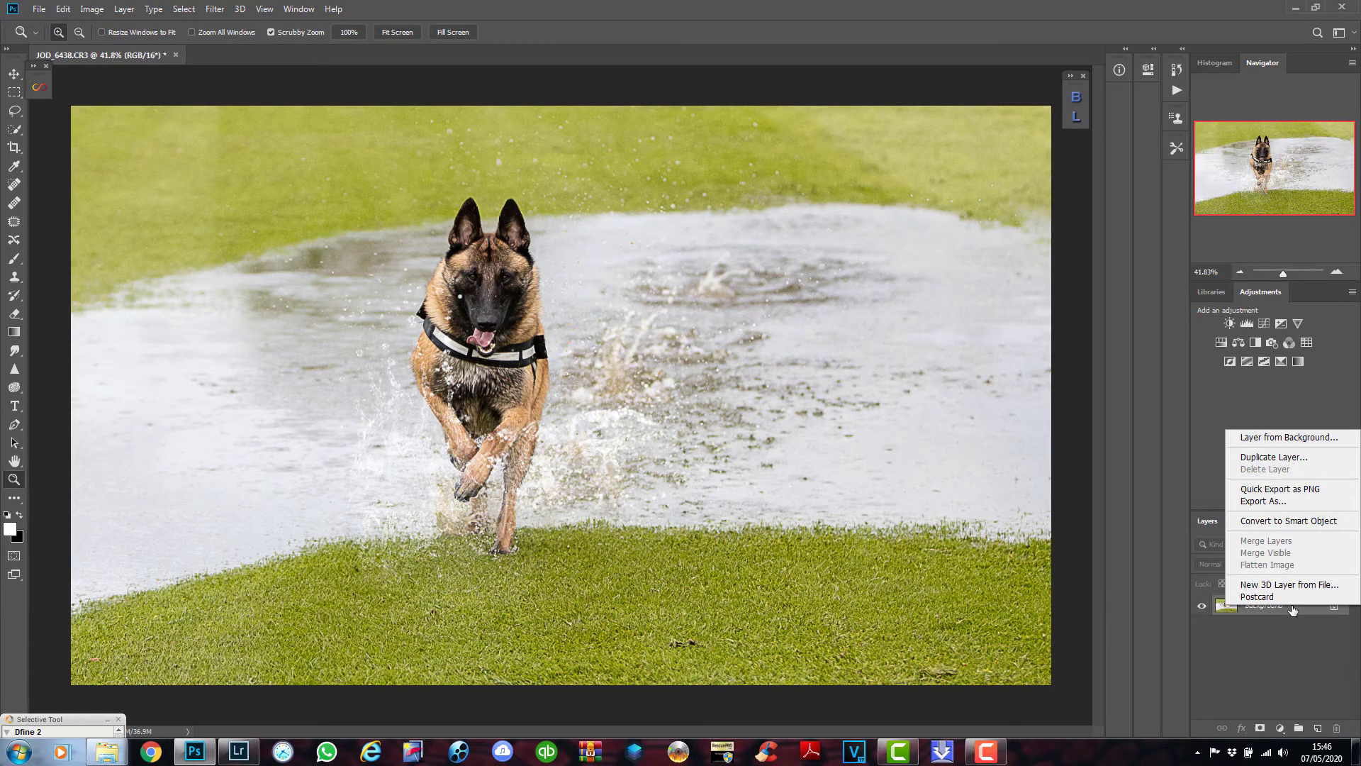
left_click(1286, 456)
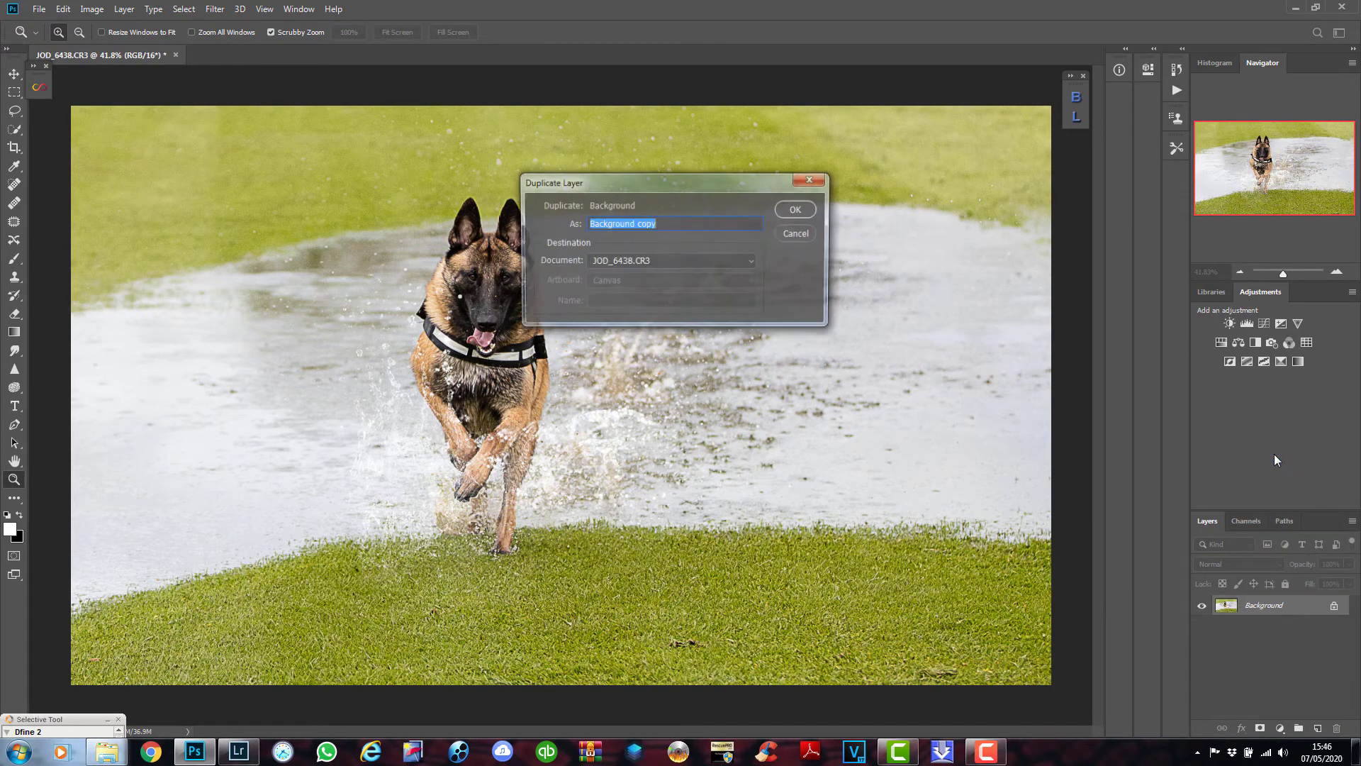
left_click(793, 208)
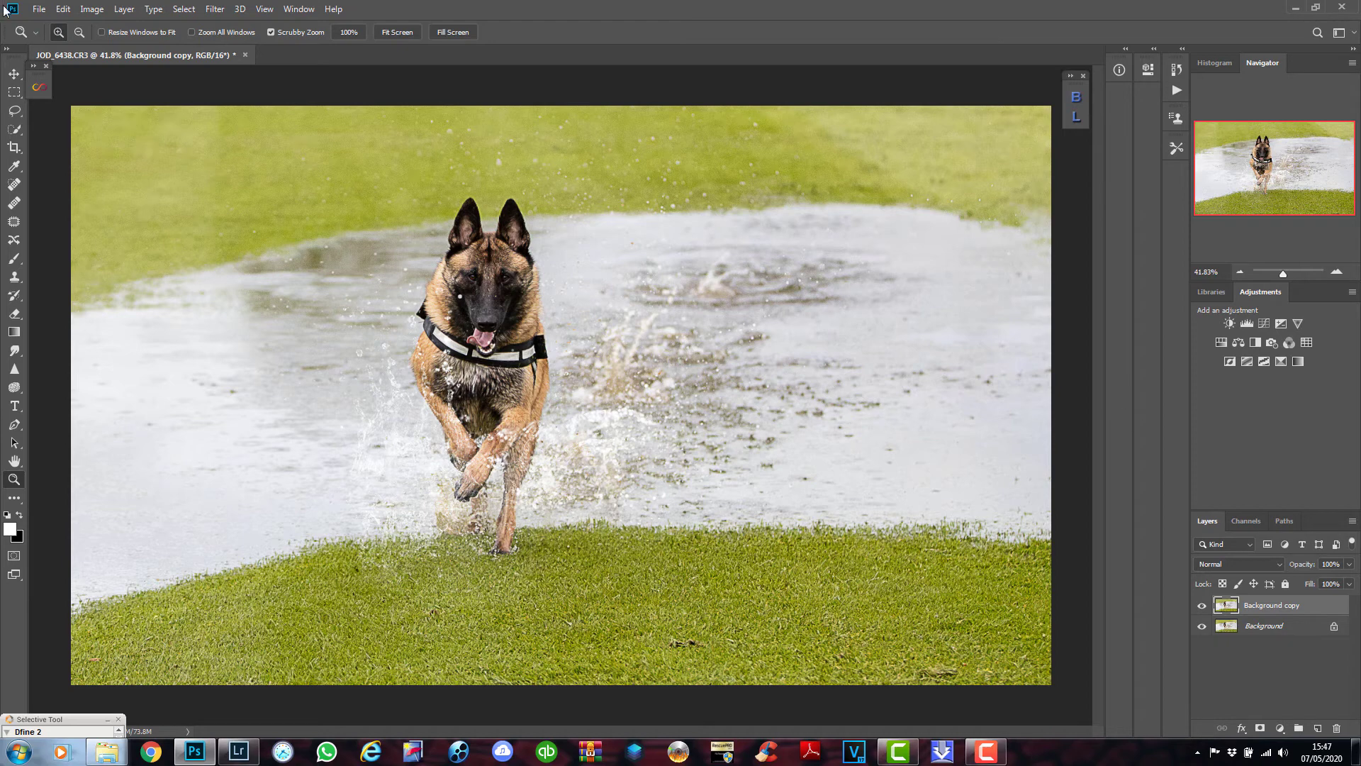
- Add a Multiply Curves layer with an inverted black mask and name it 'shadows'
left_click(1264, 323)
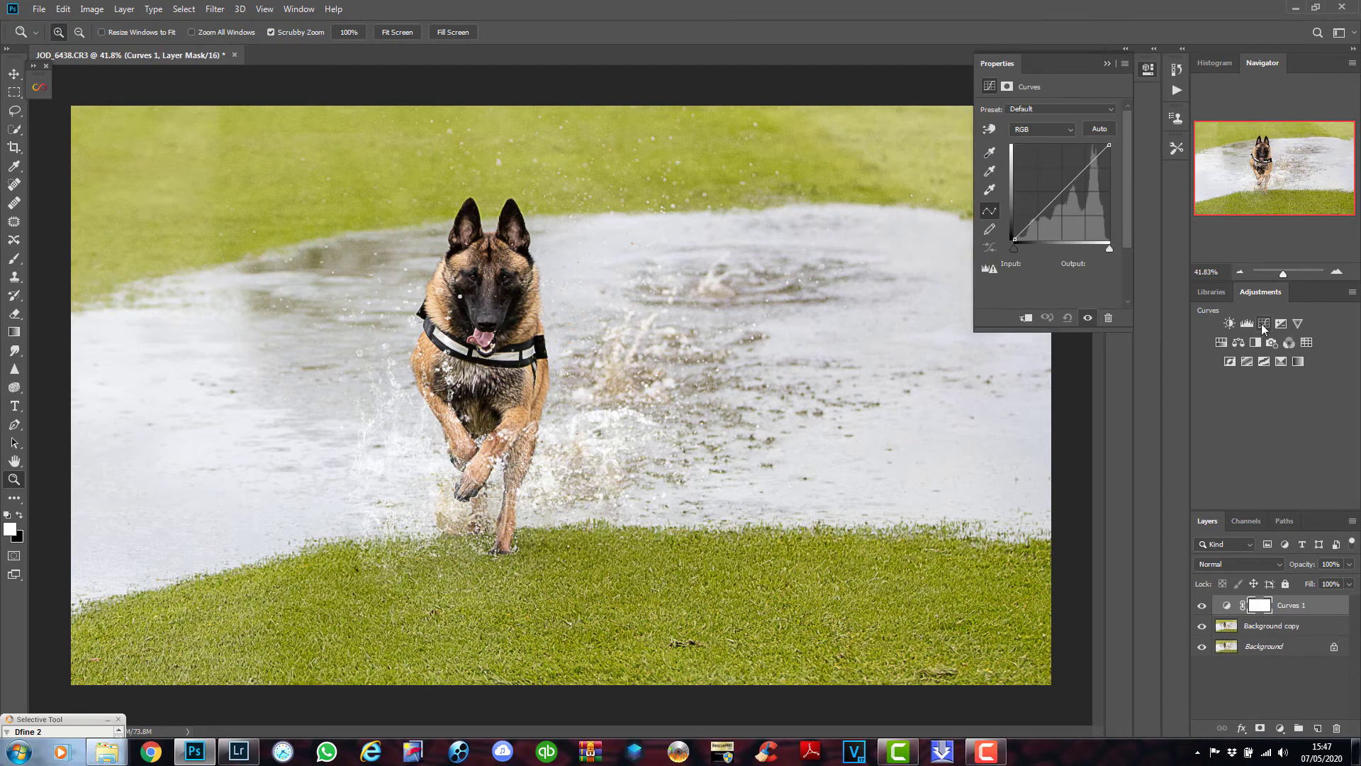
left_click(1253, 563)
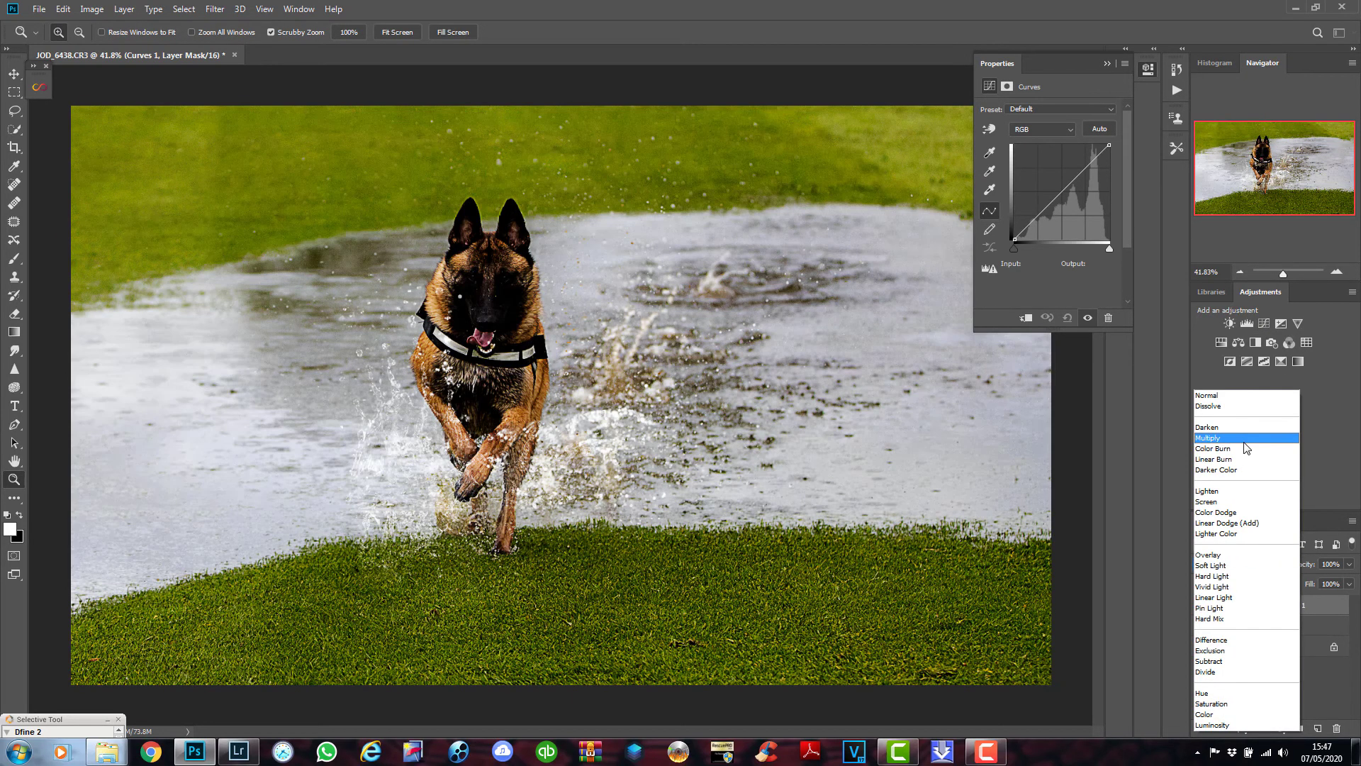
left_click(1245, 440)
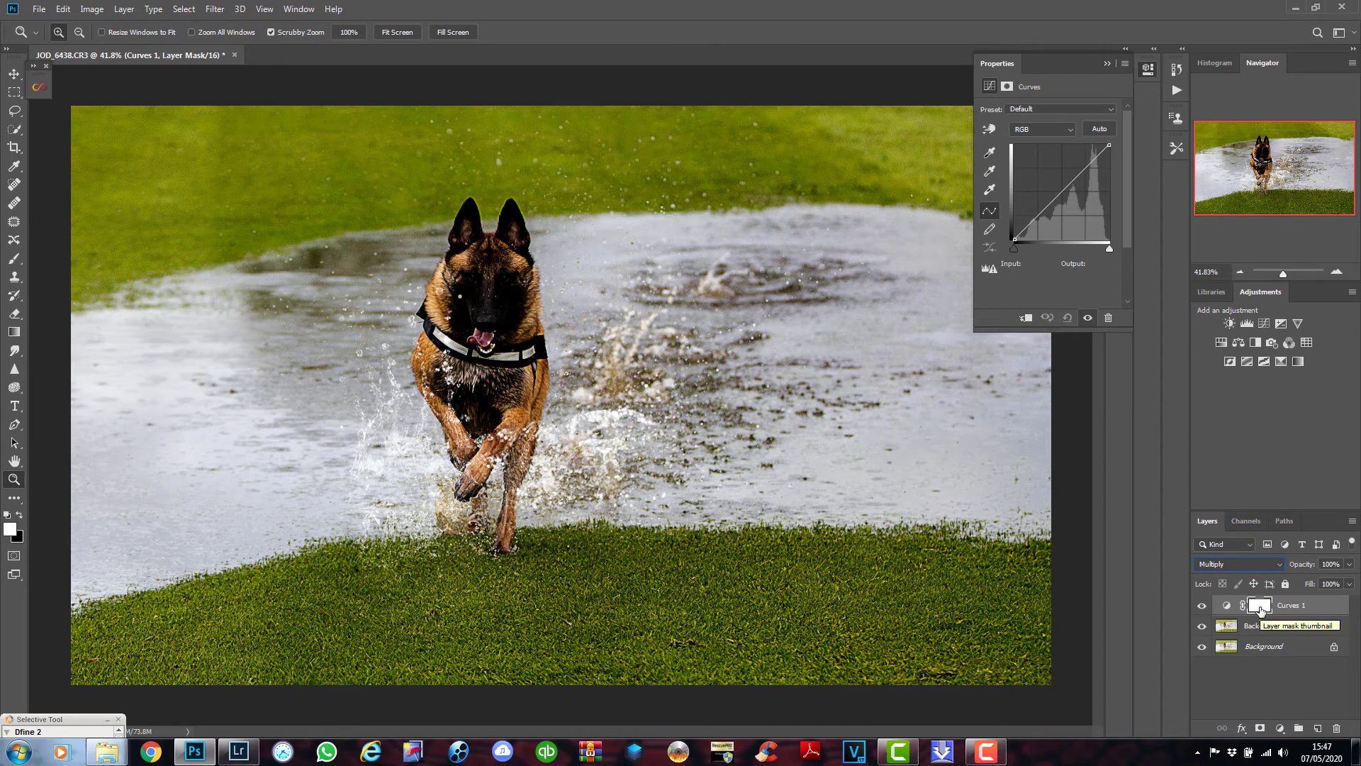
key("ctrl+i")
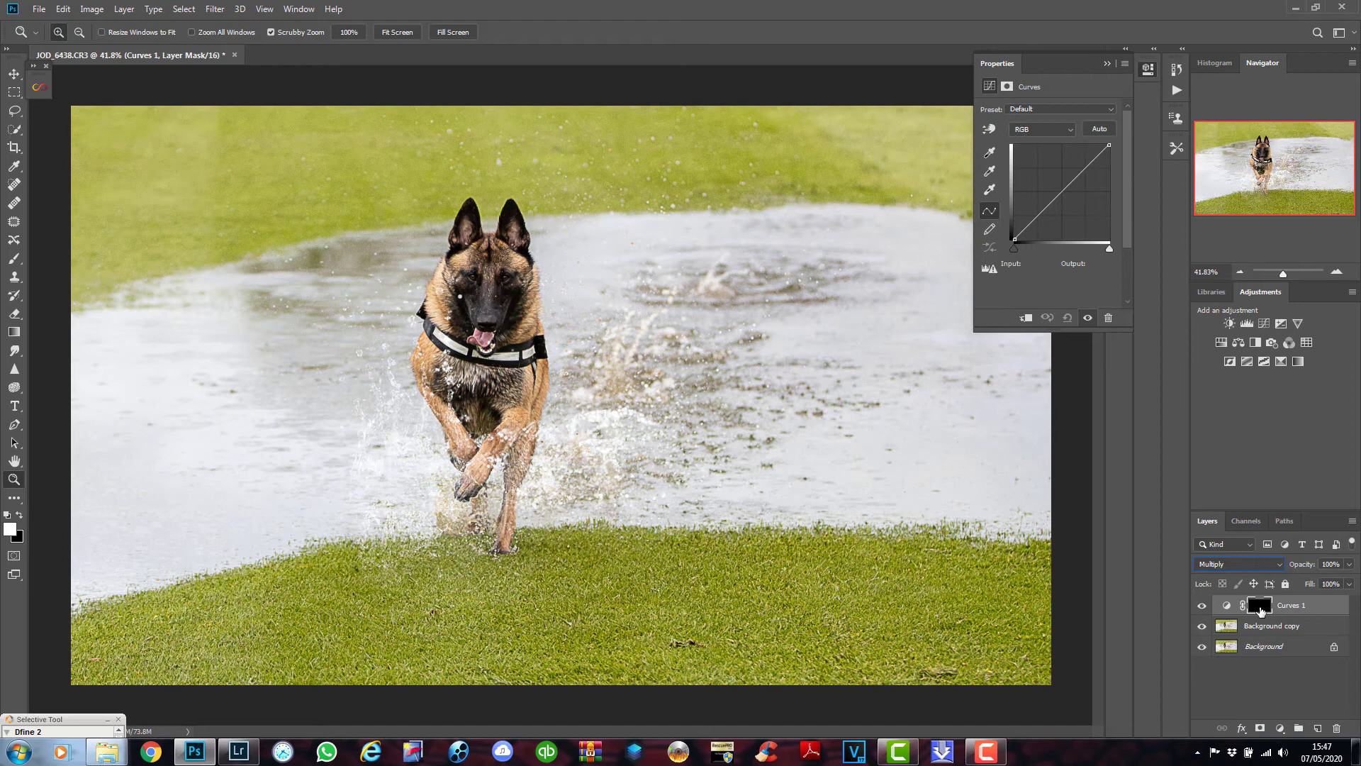
double_click(1298, 611)
type("shadows")
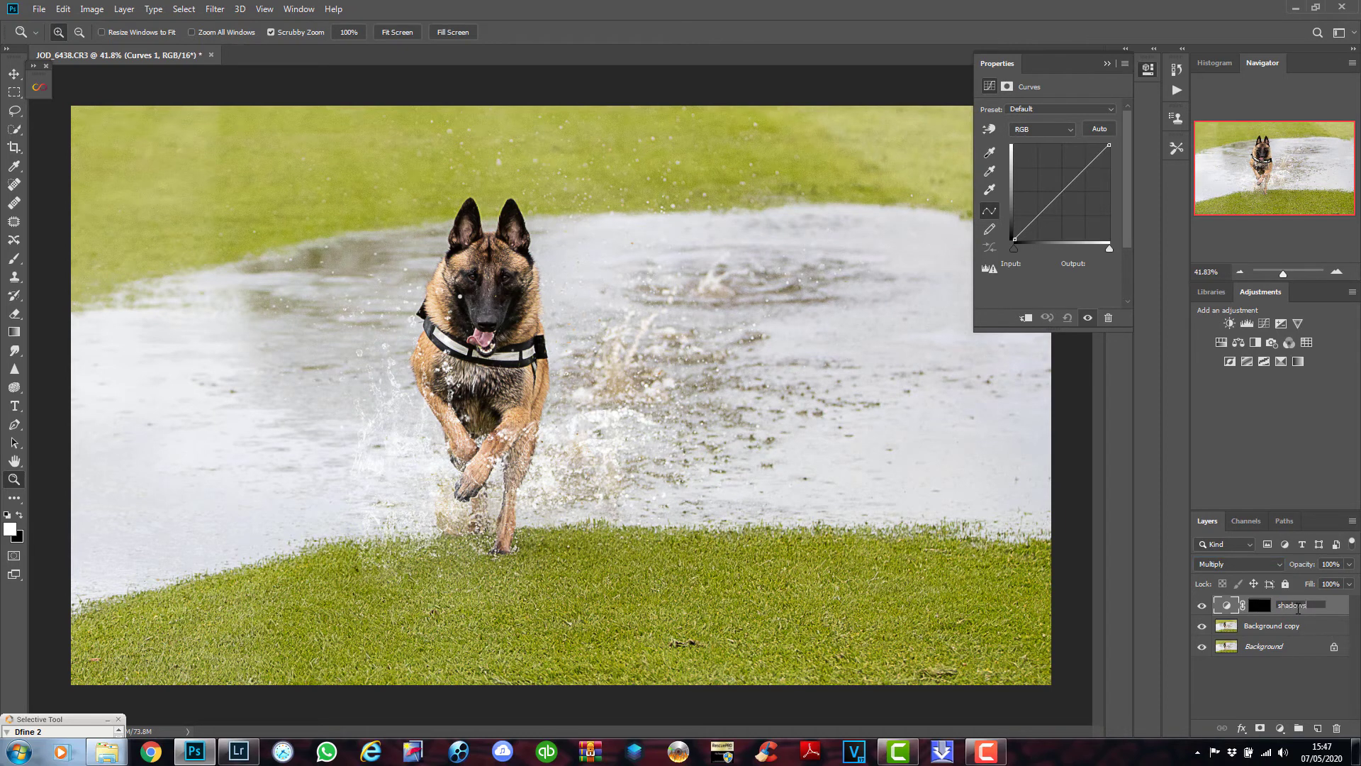
key("Return")
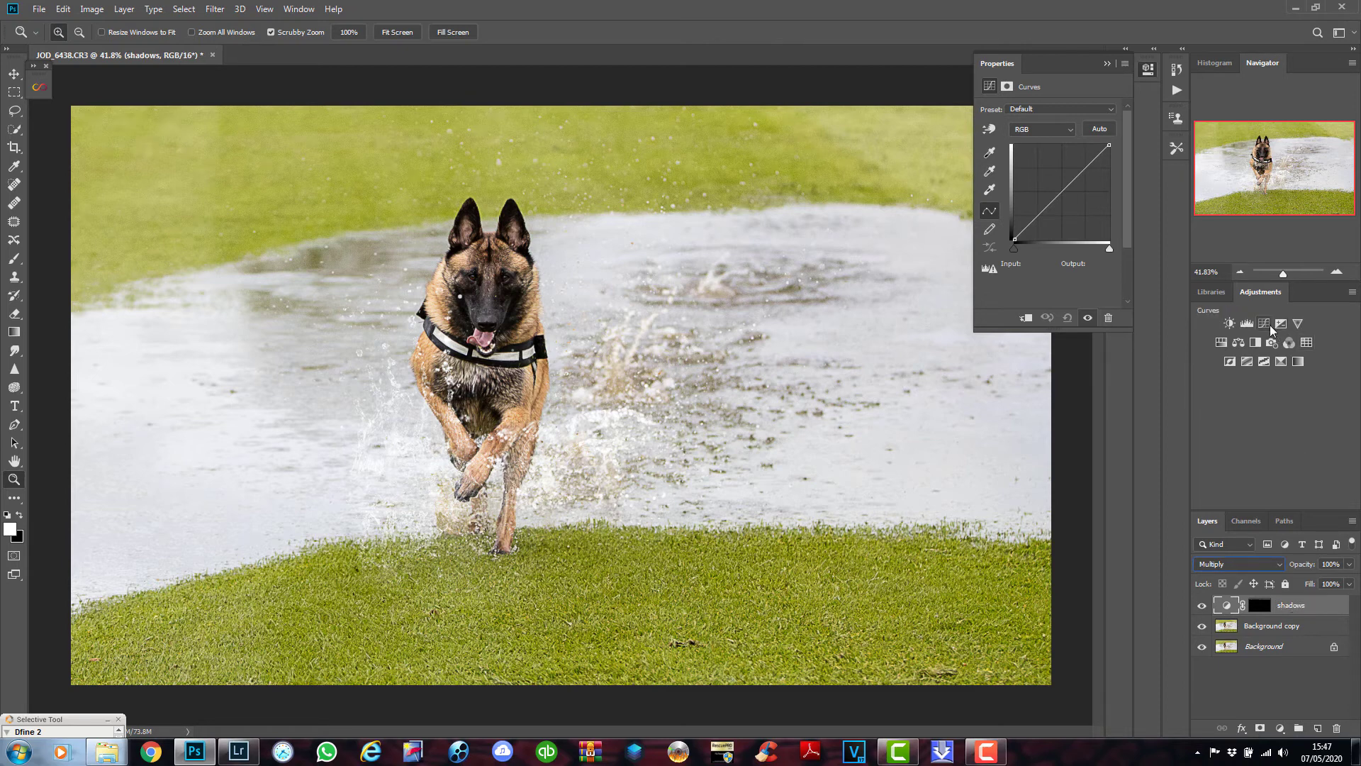
- Add a Screen Curves layer with an inverted black mask and name it 'hightlights'
left_click(1265, 326)
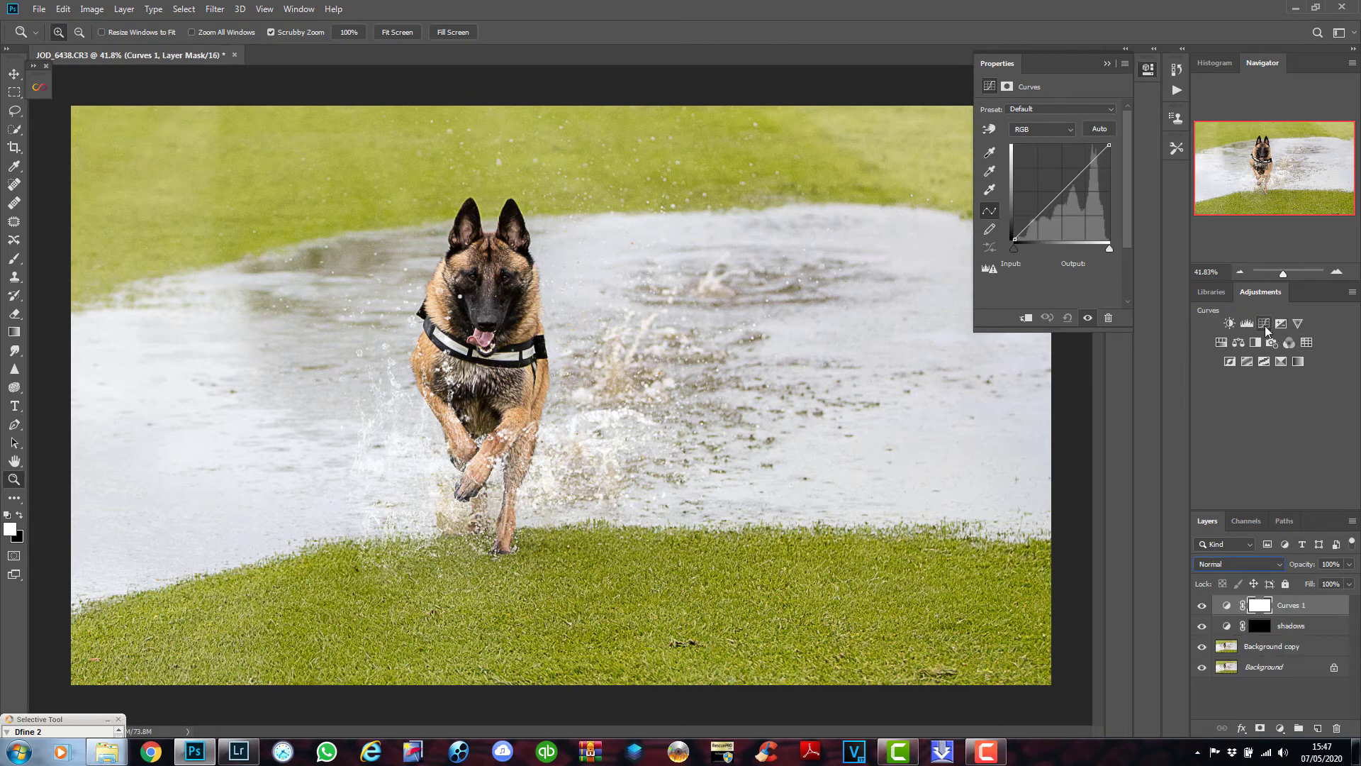
left_click(1253, 561)
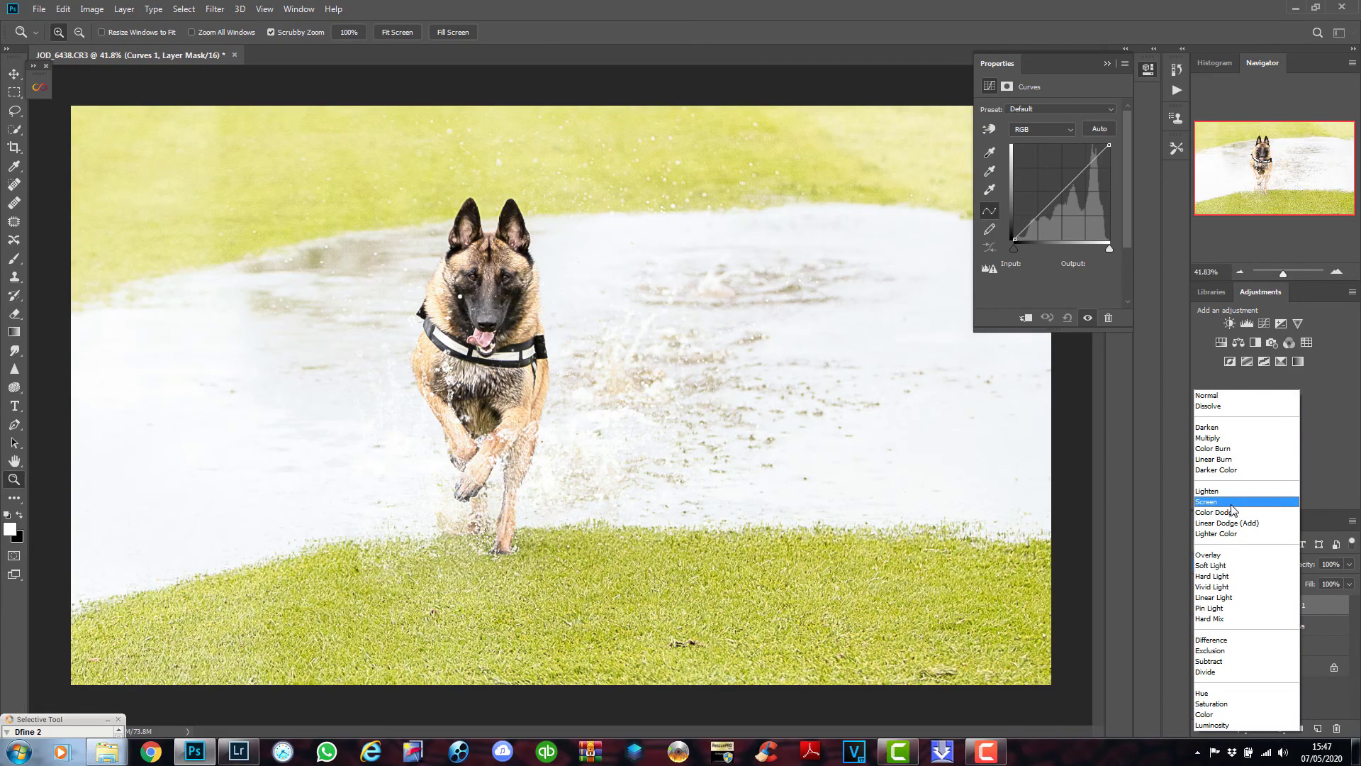
left_click(1230, 501)
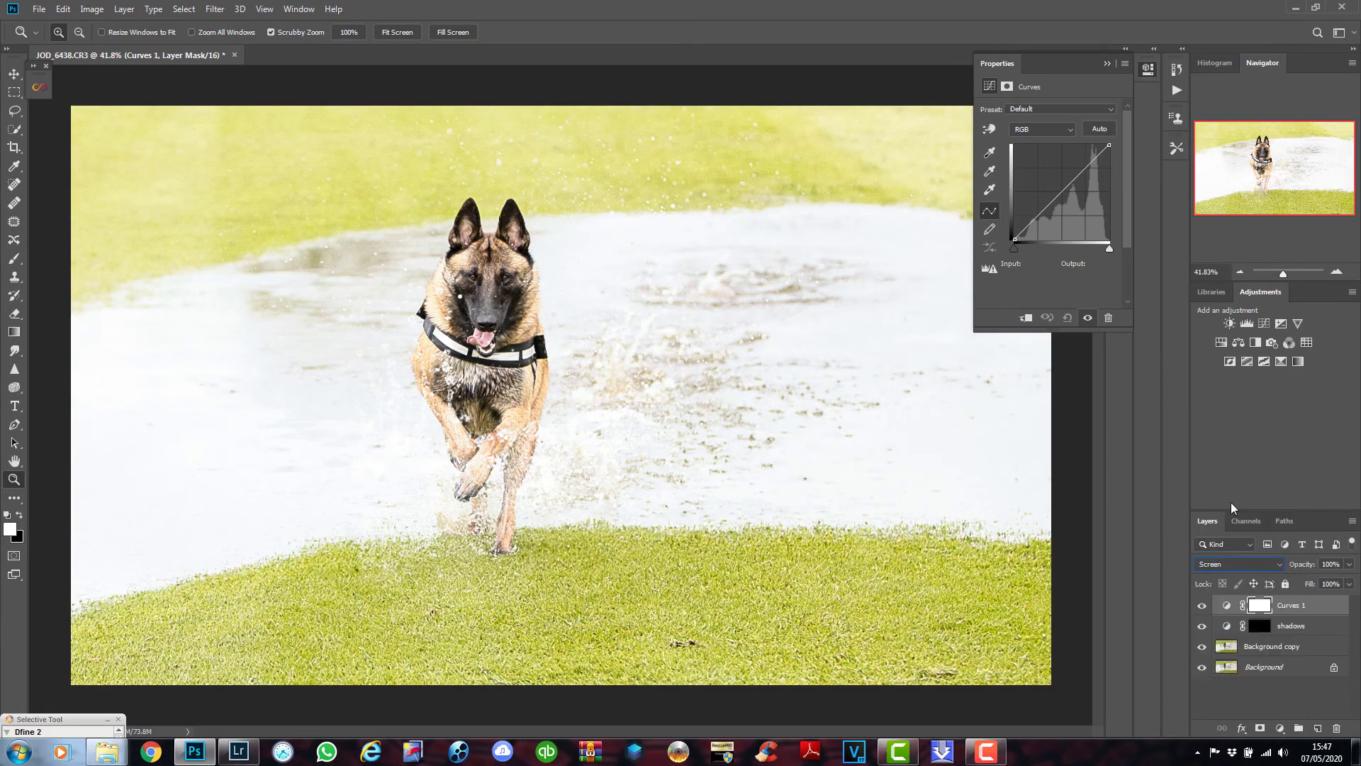
key("ctrl+i")
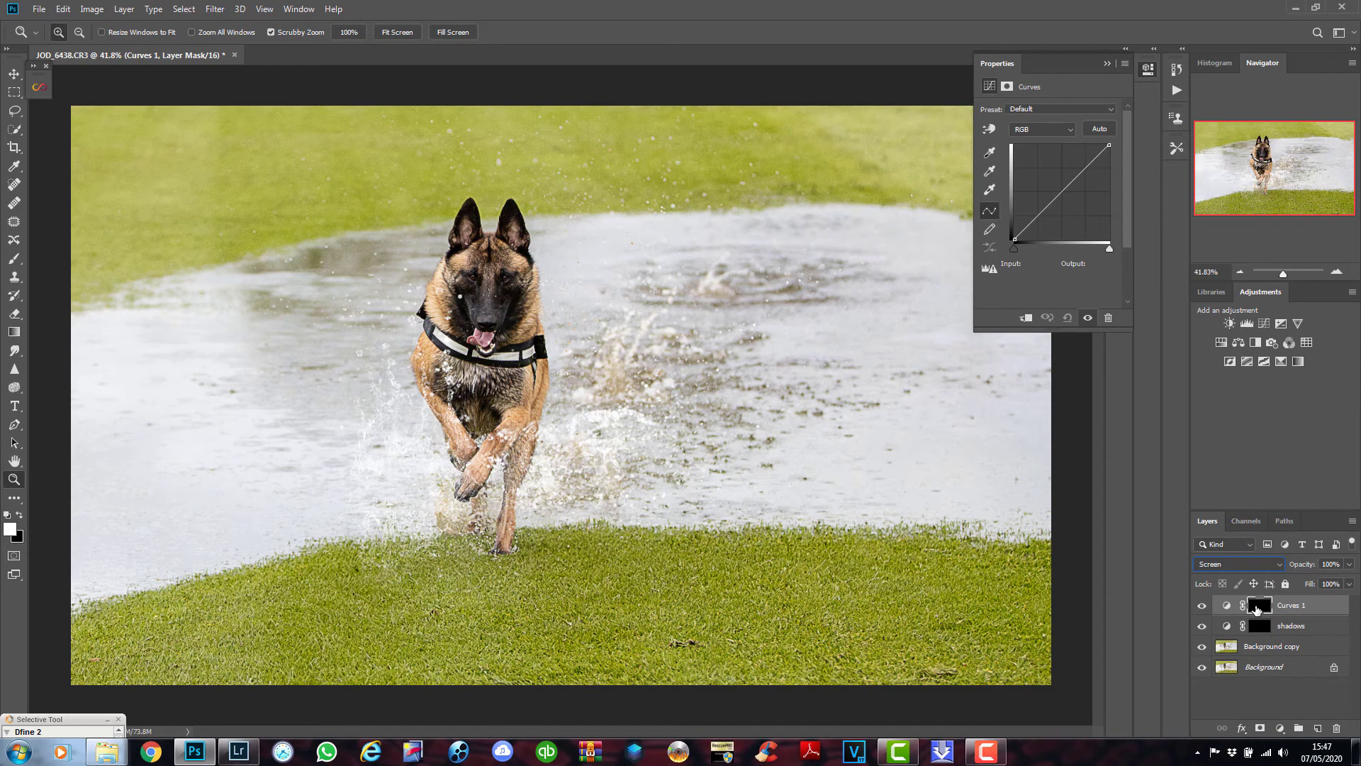
double_click(1291, 607)
type("hightlight")
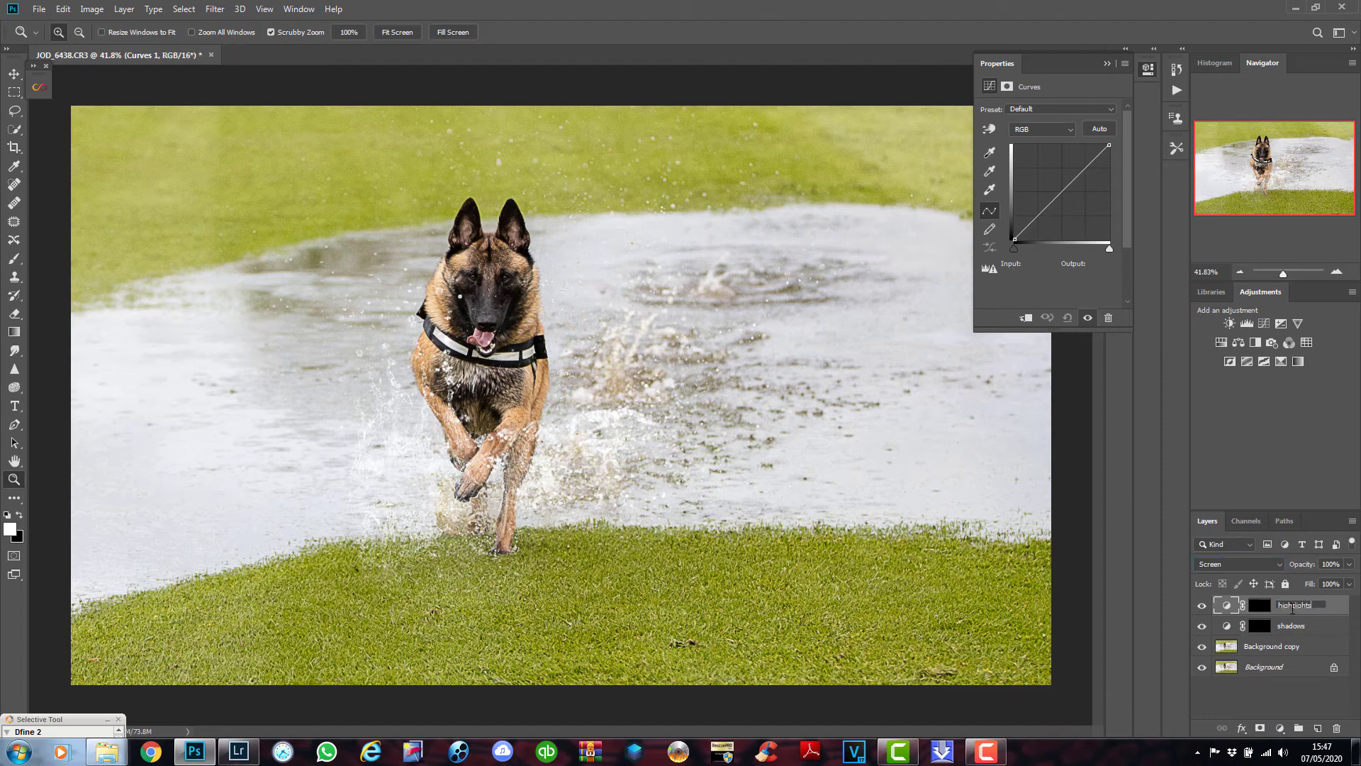
type("s")
key("Return")
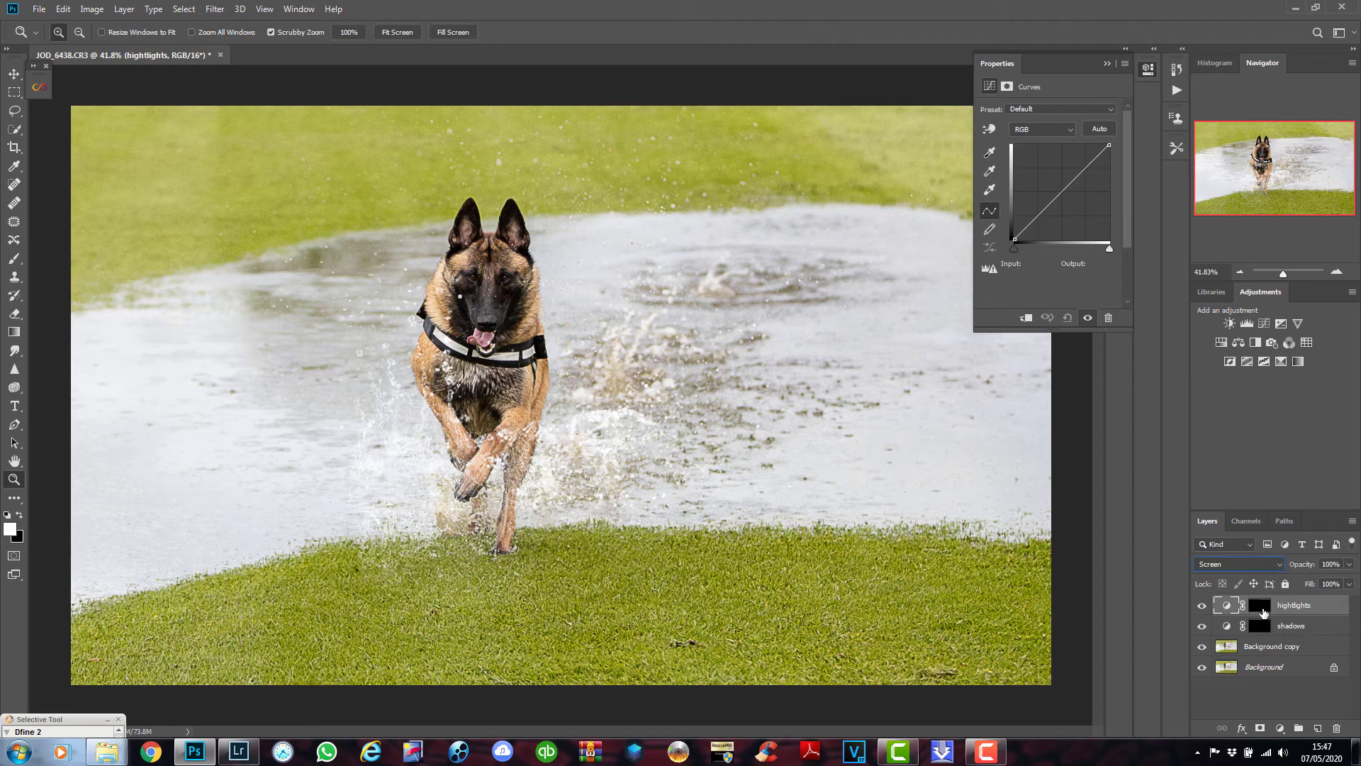
- Choose the Brush tool and target the shadows layer mask for painting
left_click(1261, 605)
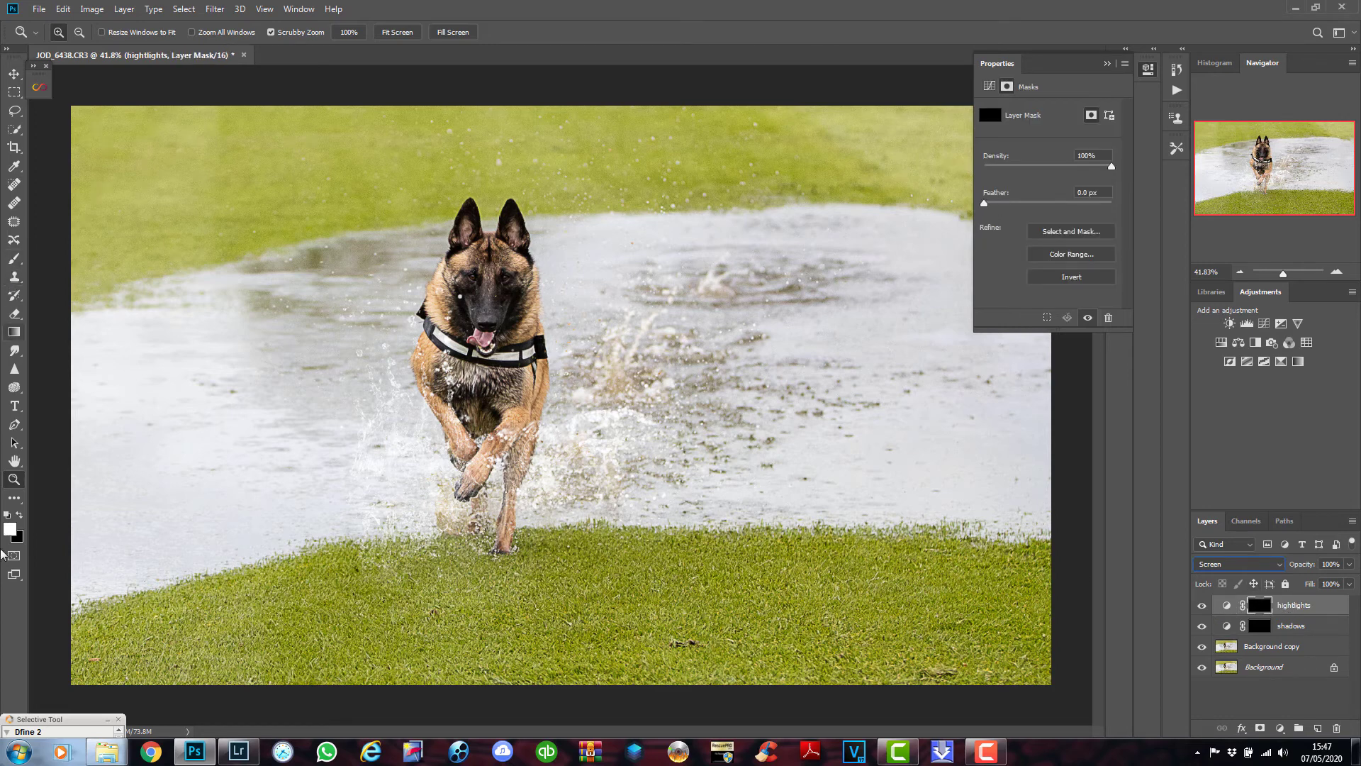
left_click(14, 258)
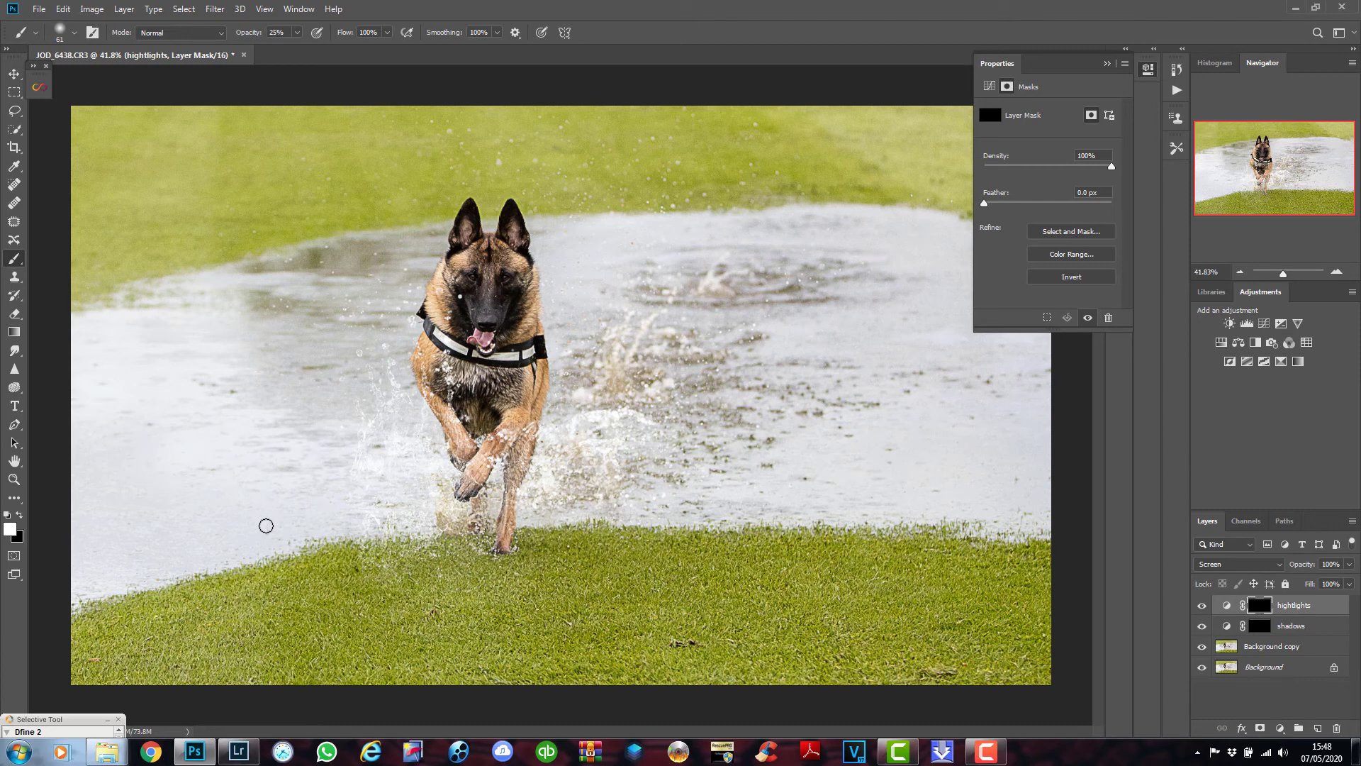
left_click(1261, 626)
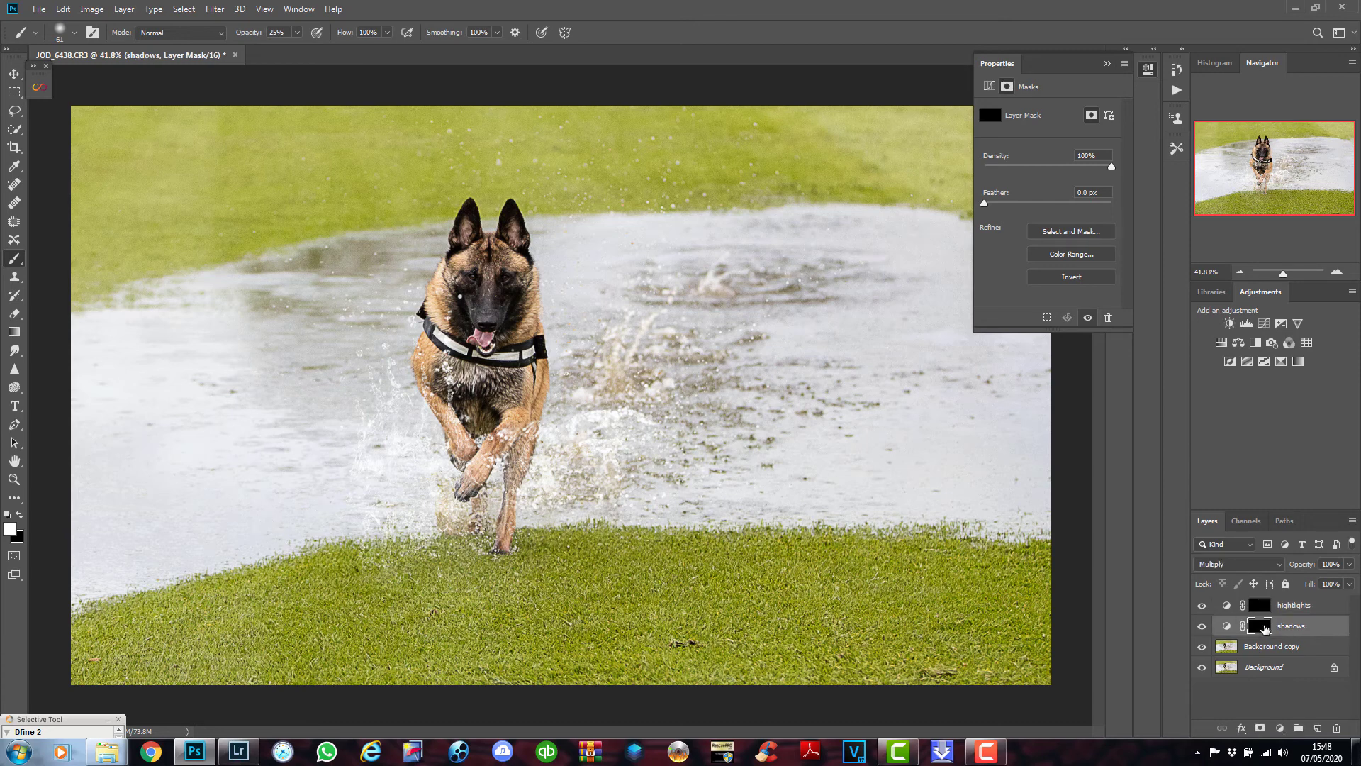
- Enlarge the soft brush and paint the shadows mask to darken the top, left and bottom grass
right_click(130, 237)
left_click_drag(232, 276, 278, 274)
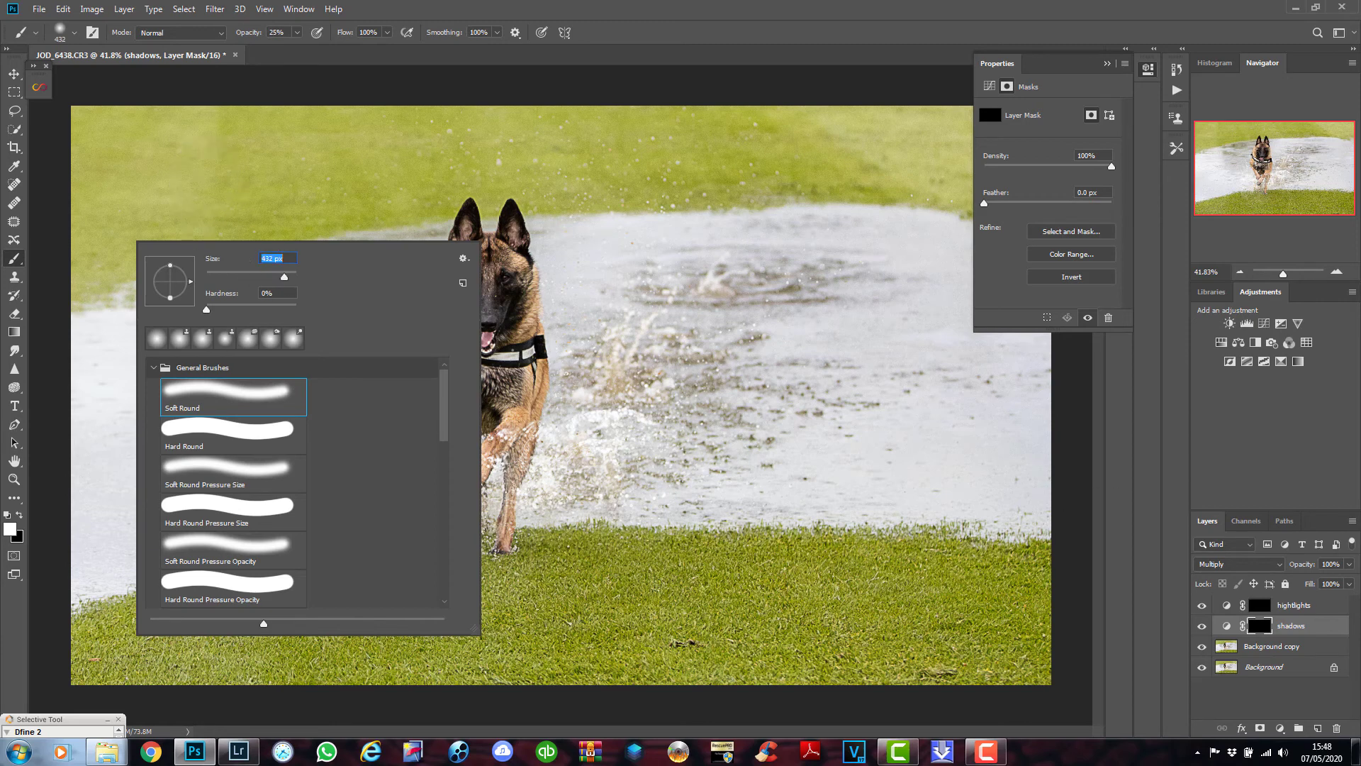
left_click(1272, 629)
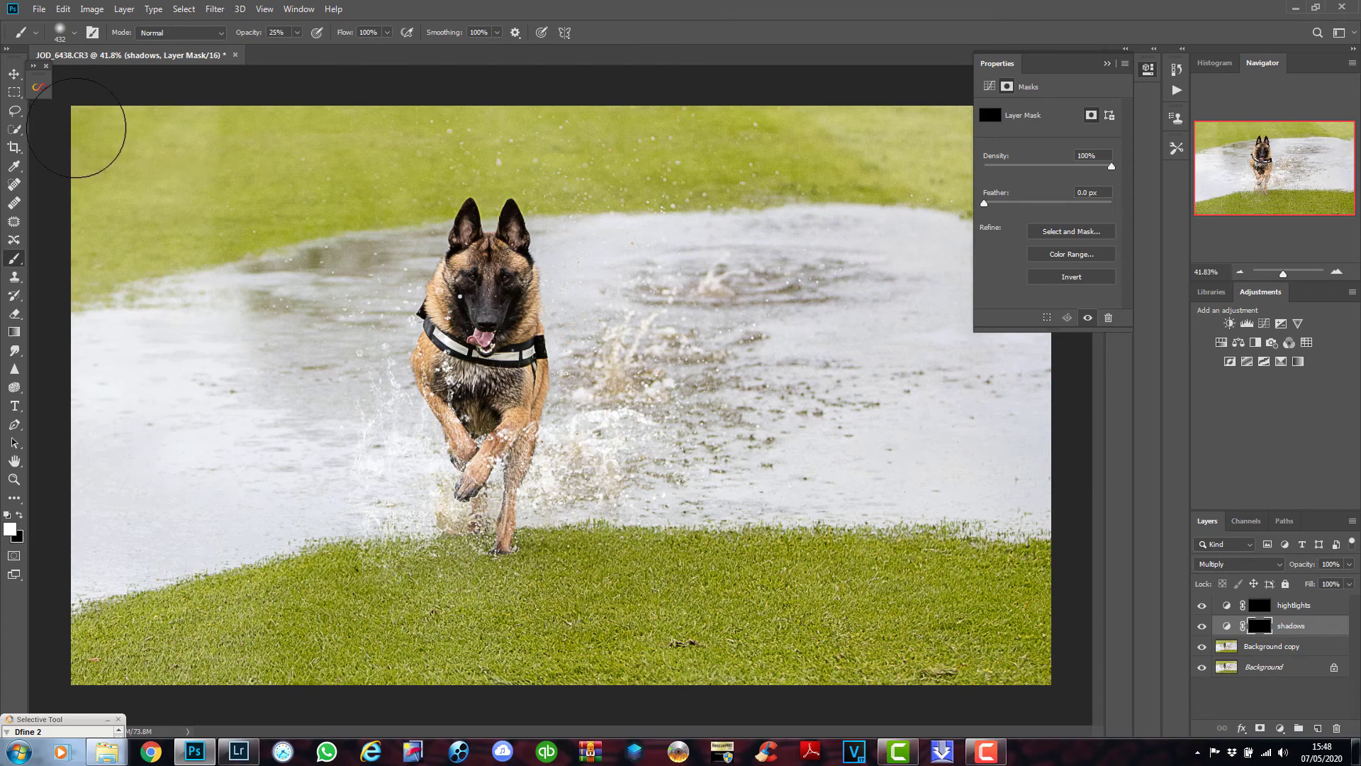
mouse_move(90, 137)
left_mouse_down()
mouse_move(328, 134)
mouse_move(161, 173)
mouse_move(258, 198)
mouse_move(92, 252)
mouse_move(420, 192)
mouse_move(635, 177)
mouse_move(638, 158)
mouse_move(295, 136)
left_mouse_up()
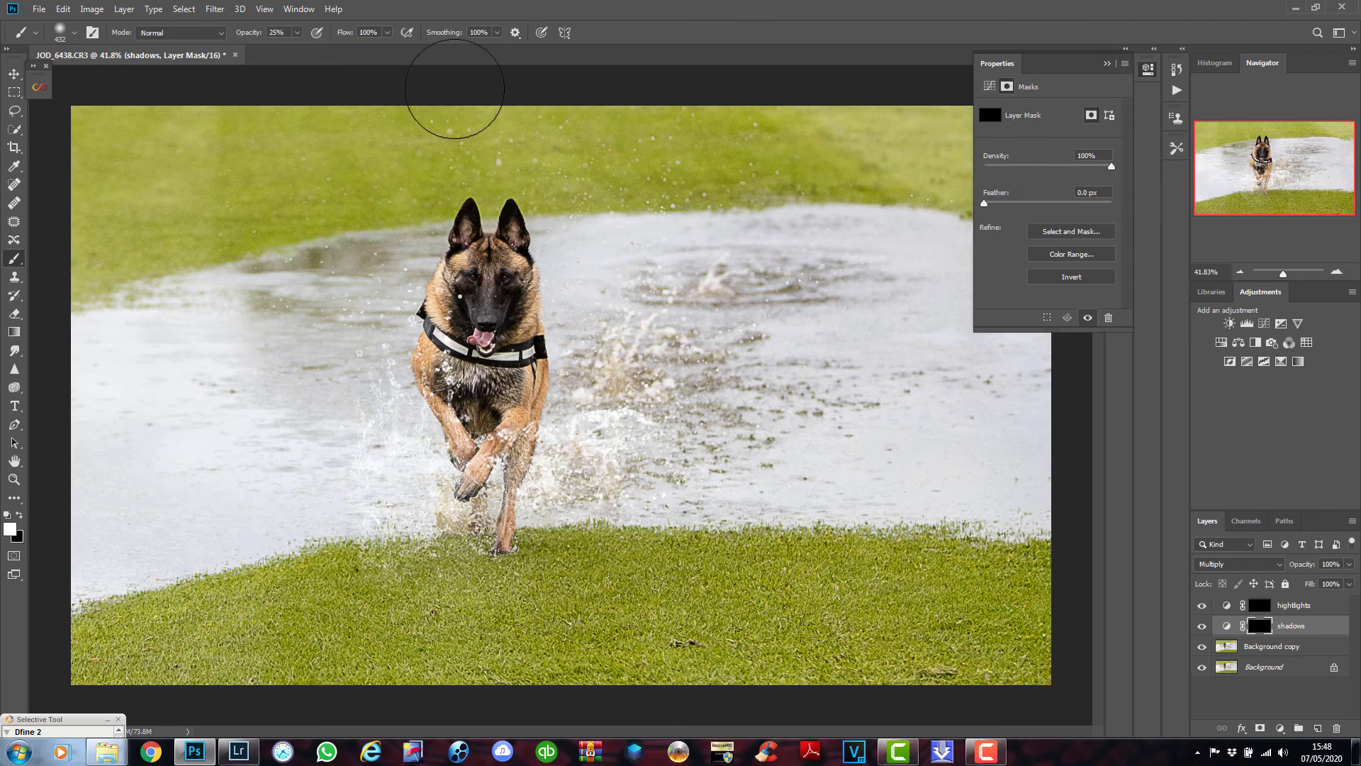
mouse_move(110, 140)
left_mouse_down()
mouse_move(204, 168)
mouse_move(167, 234)
mouse_move(116, 249)
left_mouse_up()
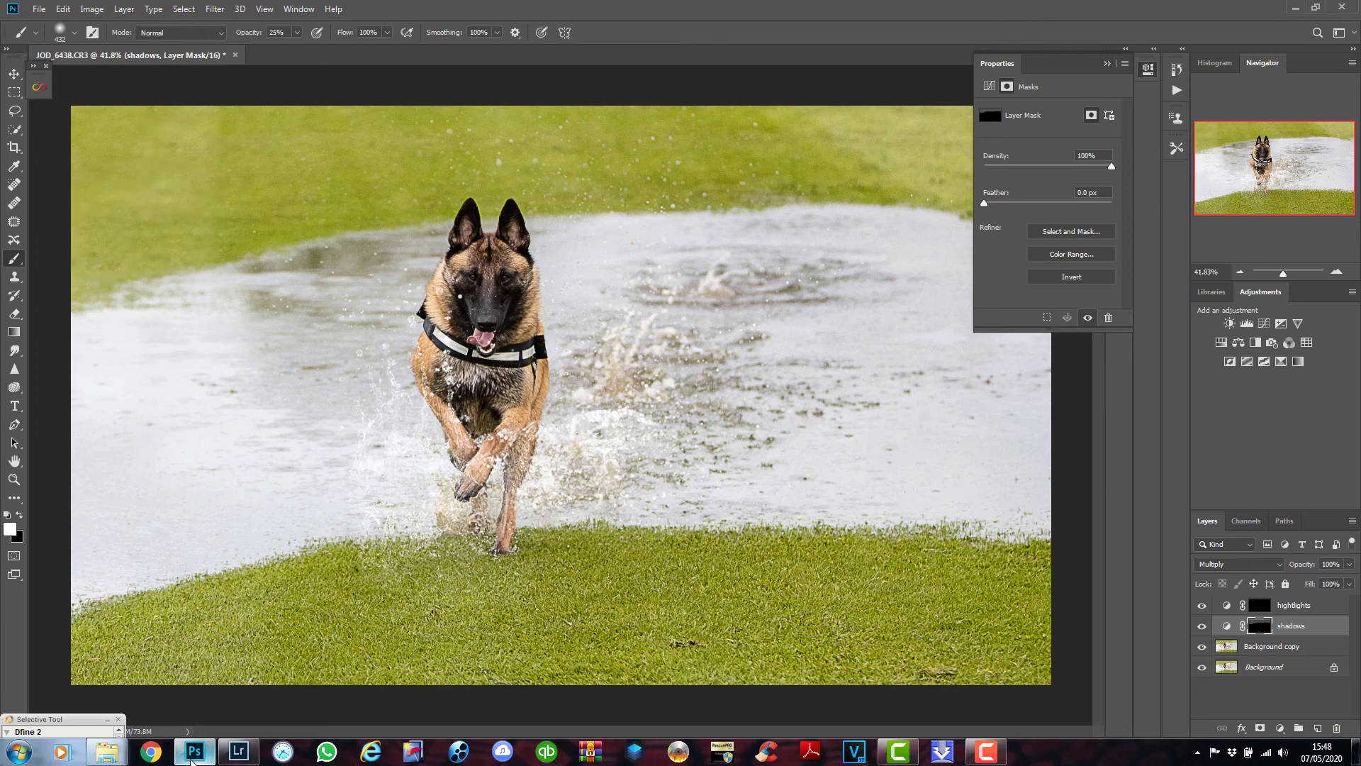
mouse_move(114, 665)
left_mouse_down()
mouse_move(136, 638)
mouse_move(486, 601)
mouse_move(182, 632)
mouse_move(759, 677)
mouse_move(1127, 660)
mouse_move(399, 592)
mouse_move(1118, 593)
mouse_move(517, 562)
left_mouse_up()
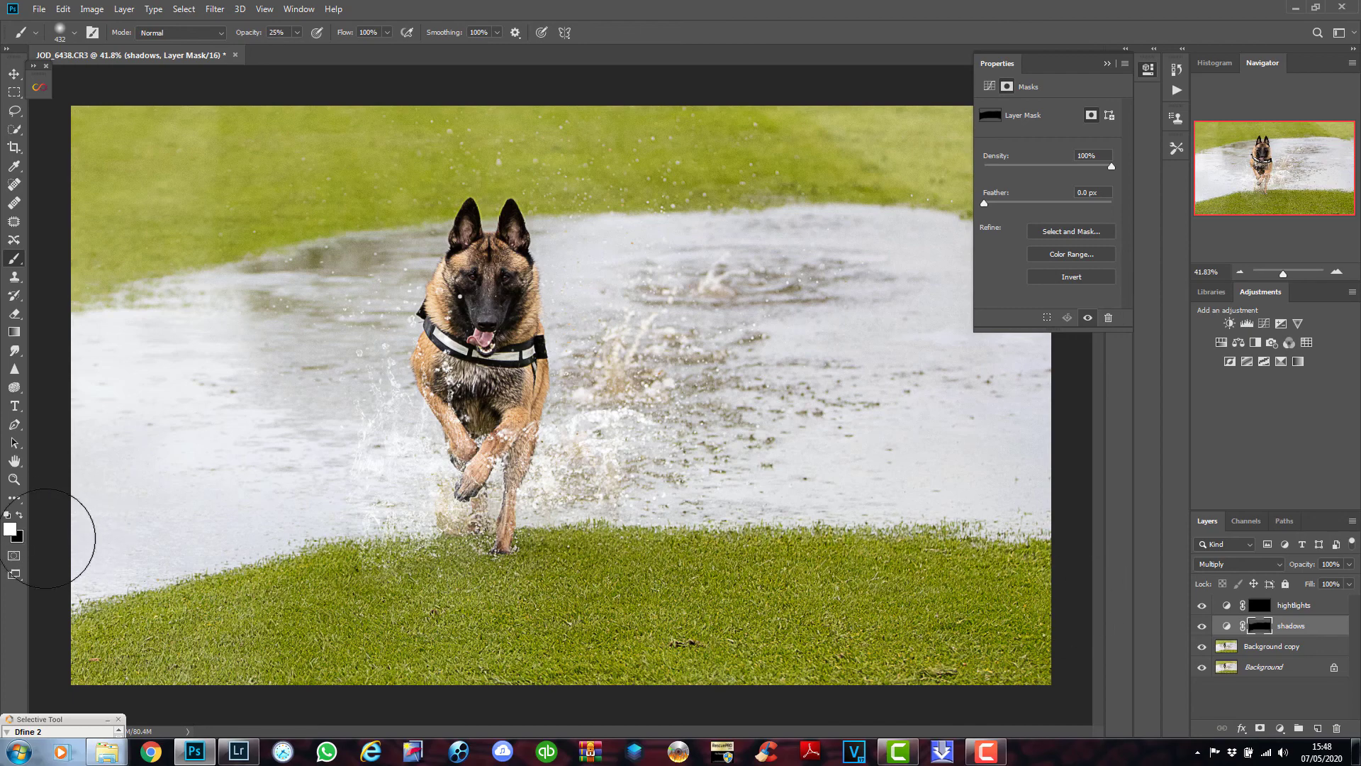
- Switch the paint colour to black and raise brush opacity to 100%
left_click(20, 519)
left_click(298, 33)
left_click_drag(297, 48, 356, 56)
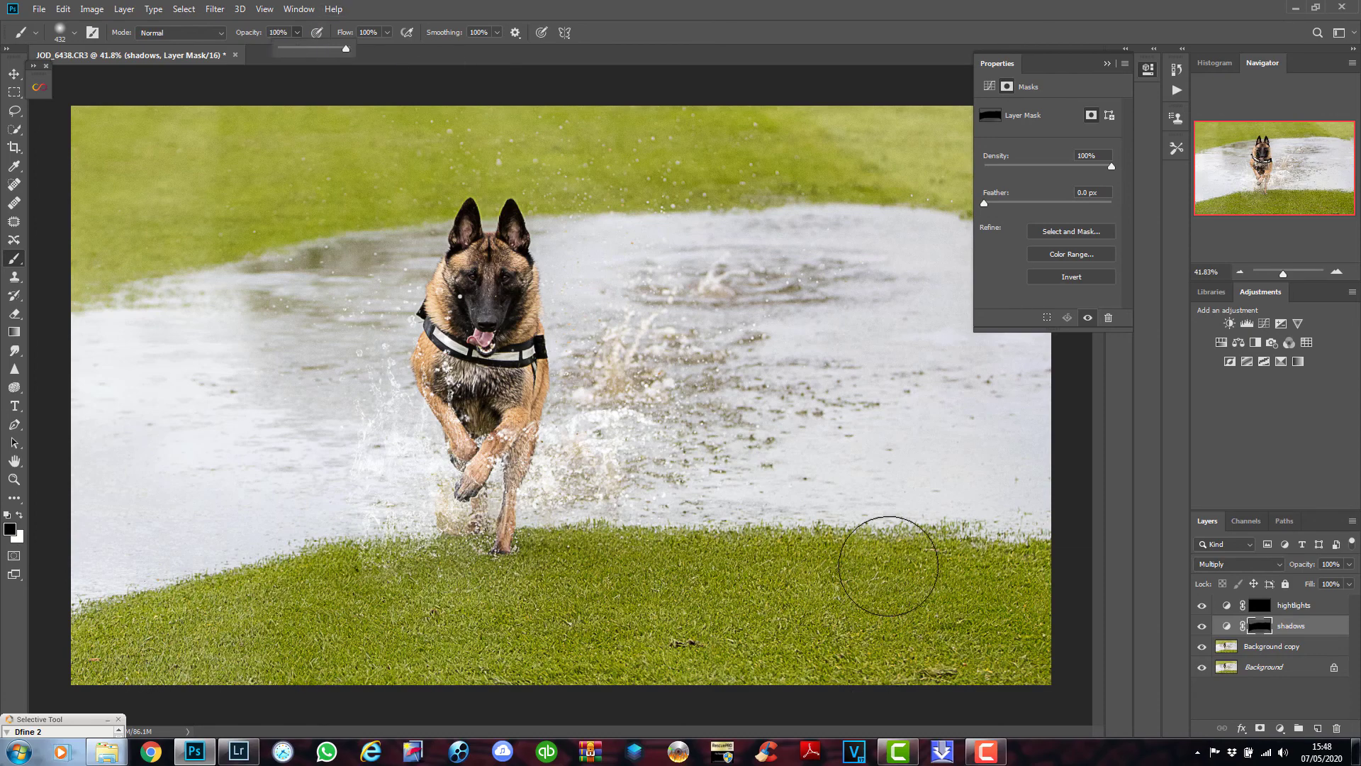